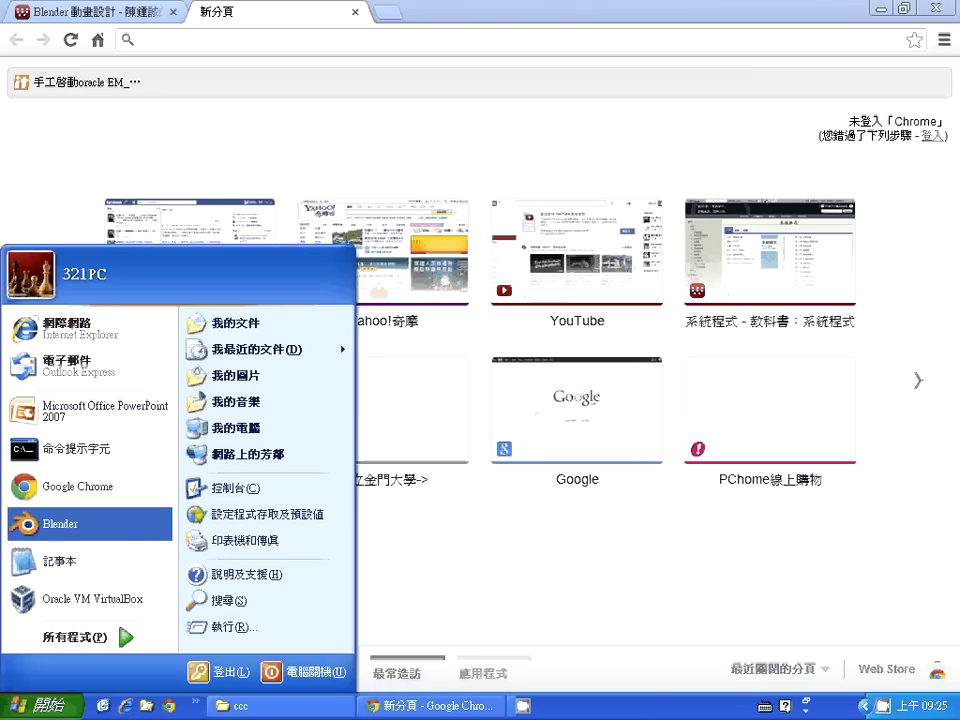
Step: Launch Blender 2.65 from the Windows XP Start menu
click(125, 528)
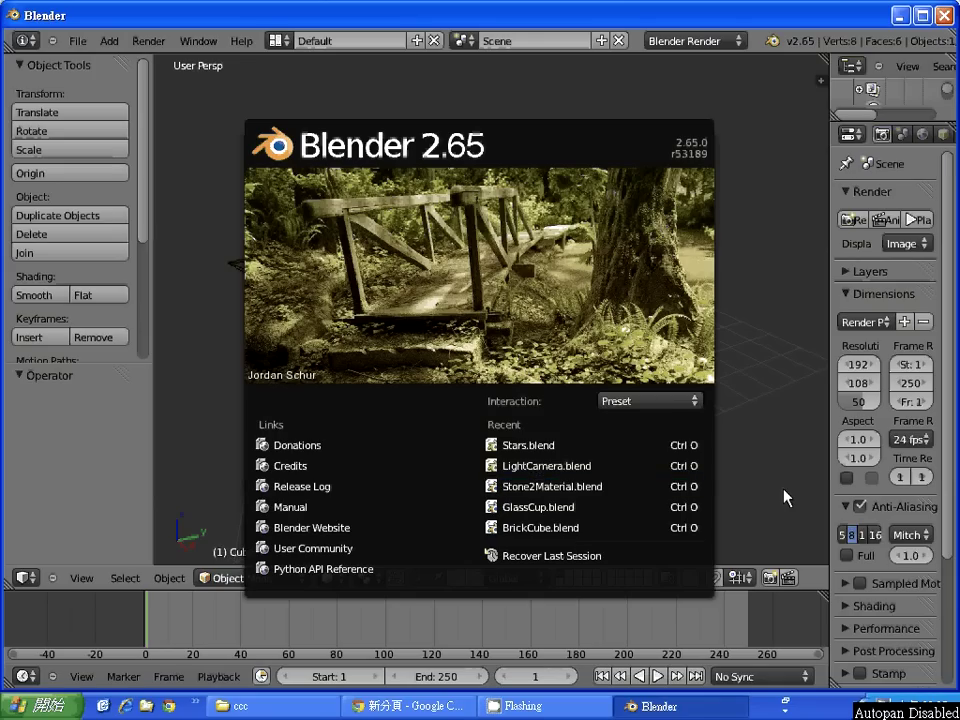
Step: Close the splash screen to reveal the default cube, camera and lamp scene
click(785, 497)
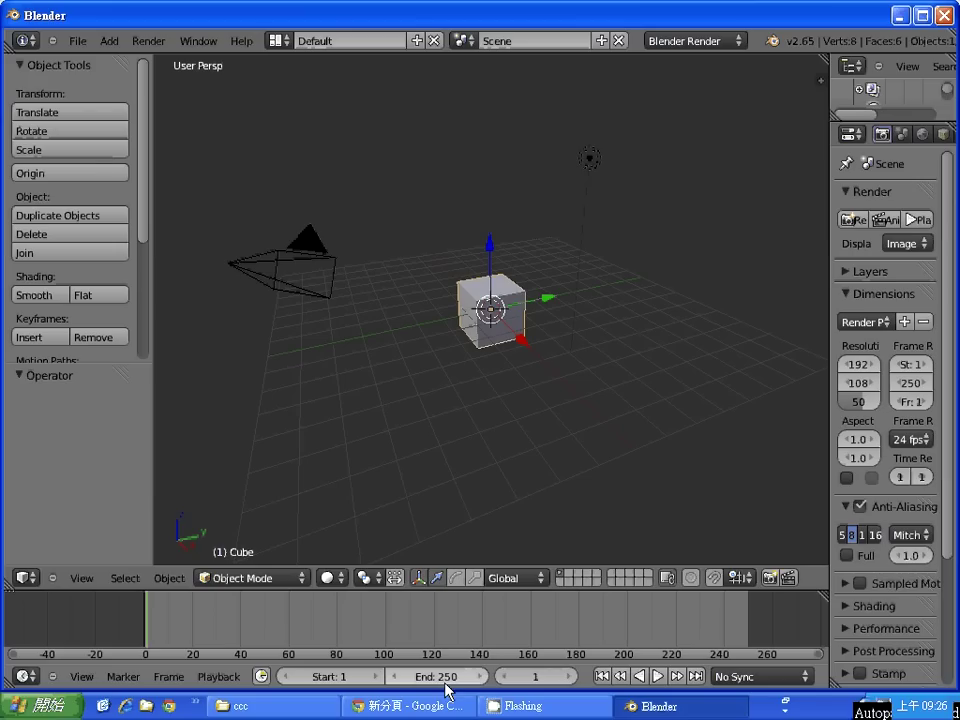
Step: Set the timeline's End frame to 100, after briefly trying 60
click(335, 690)
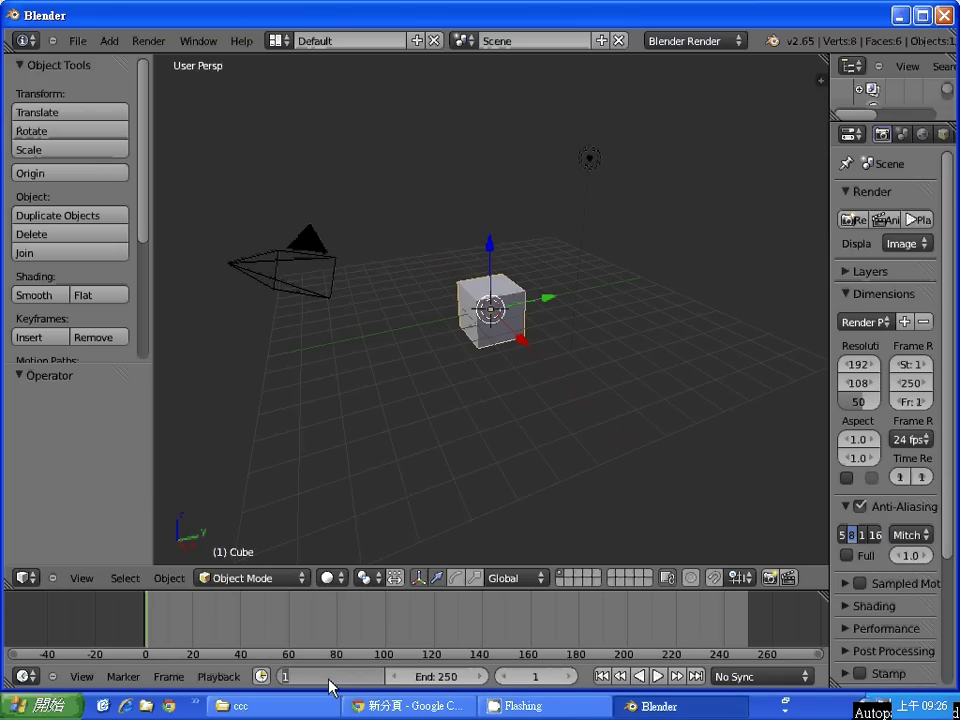
click(427, 690)
click(427, 690)
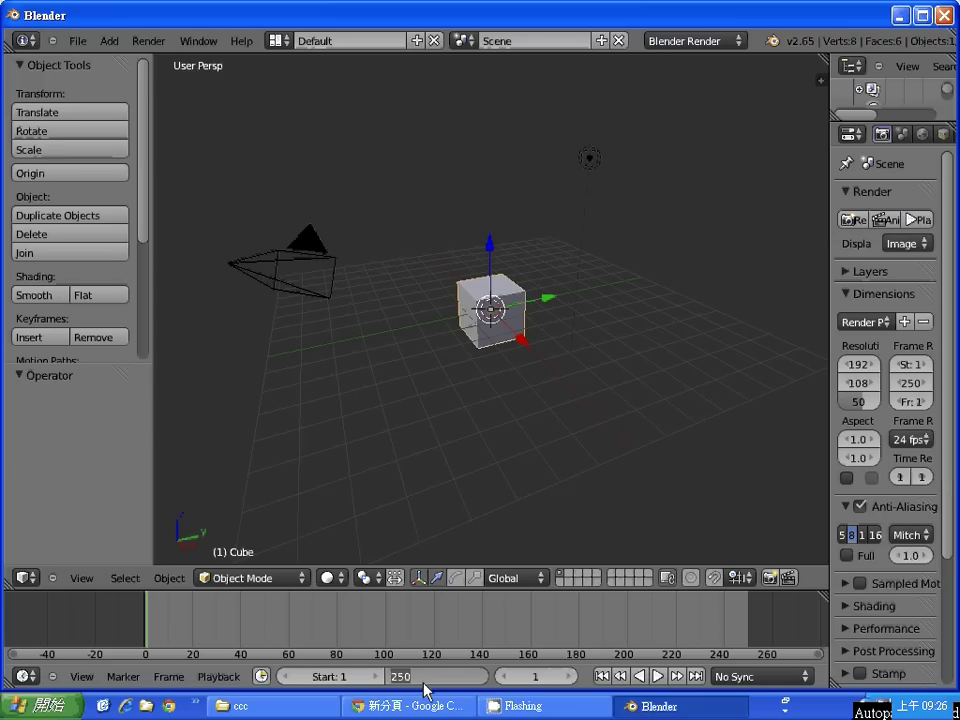
text(60)
key(Return)
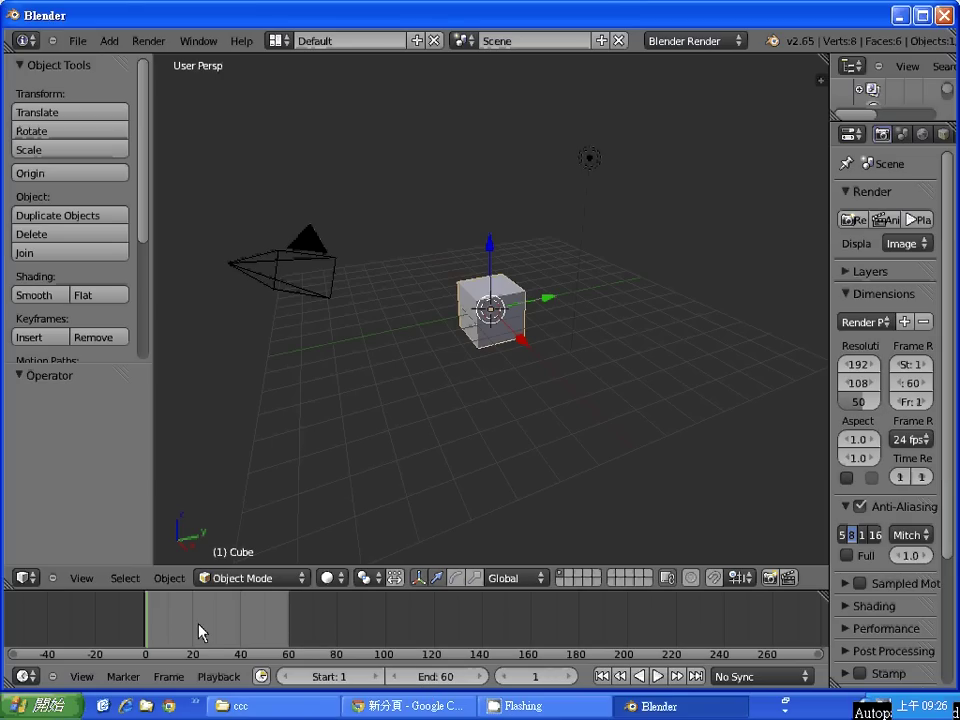
click(443, 678)
text(100)
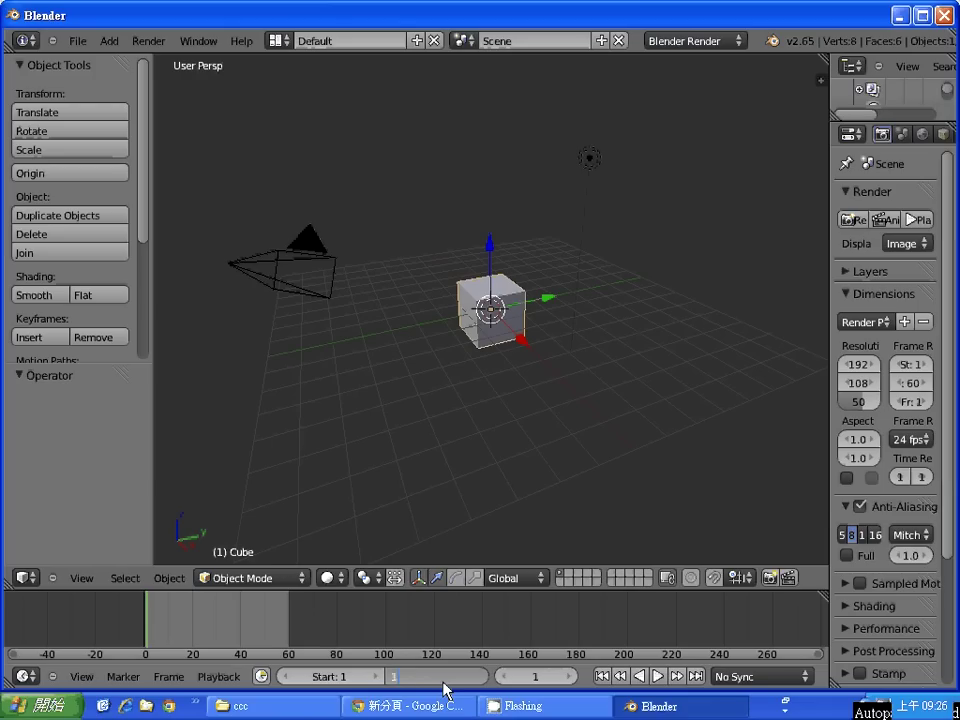
key(Return)
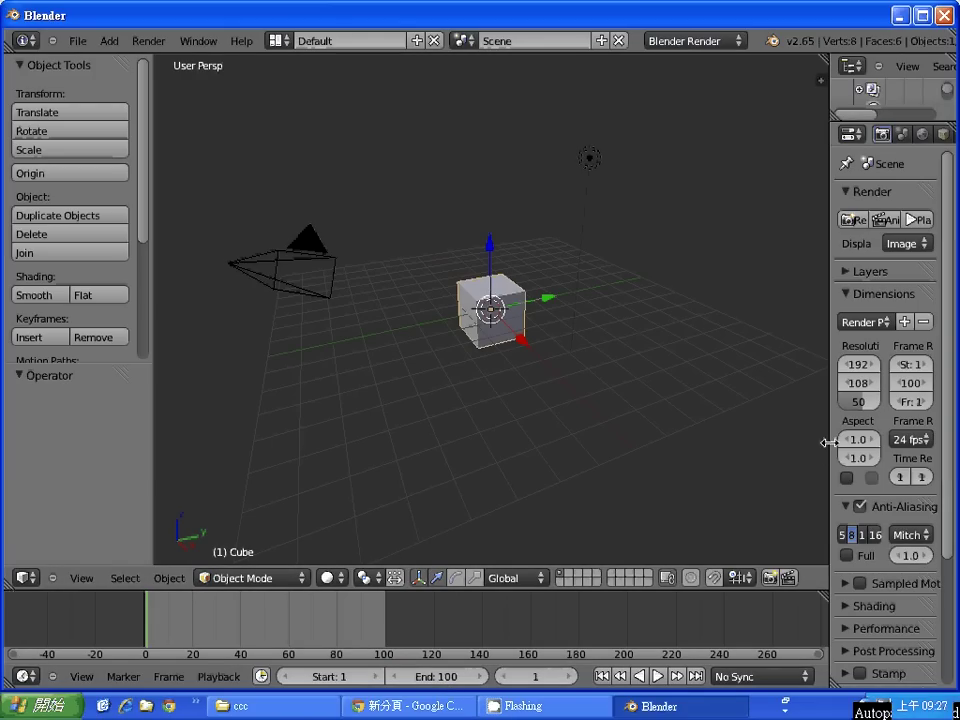
Step: Widen the properties panel and view the scene through the camera, zoomed to fit
drag(829, 442, 694, 469)
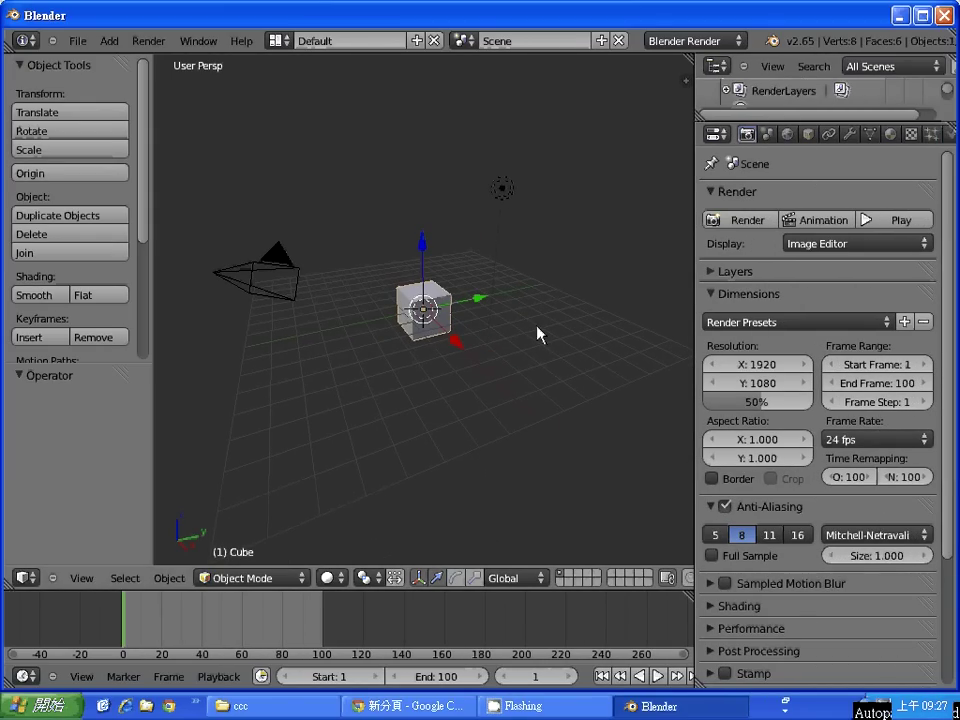
click(82, 579)
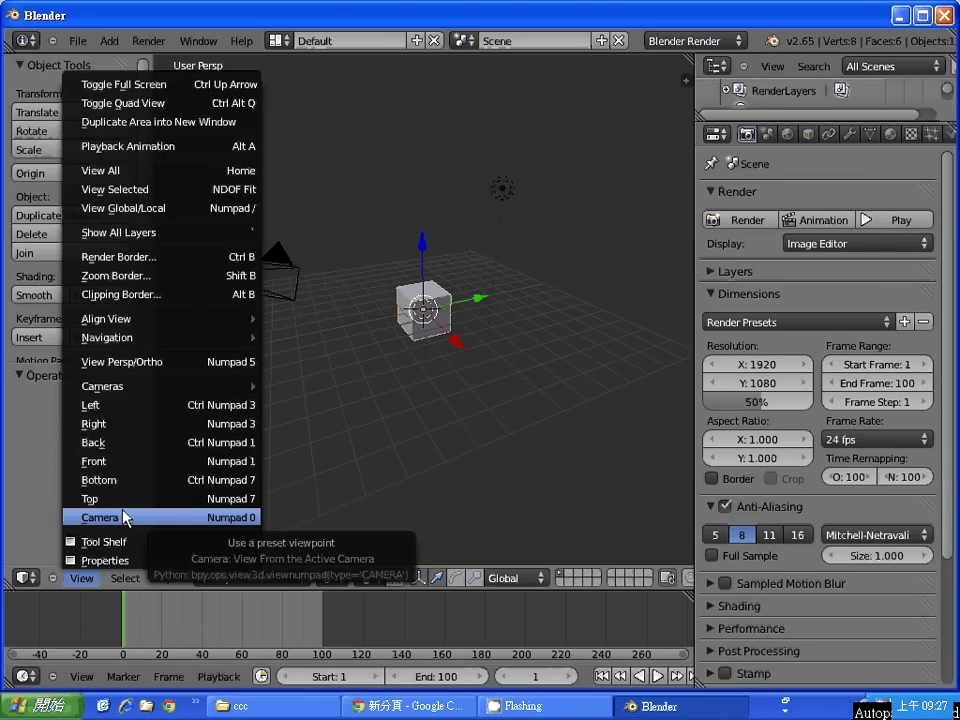
click(124, 517)
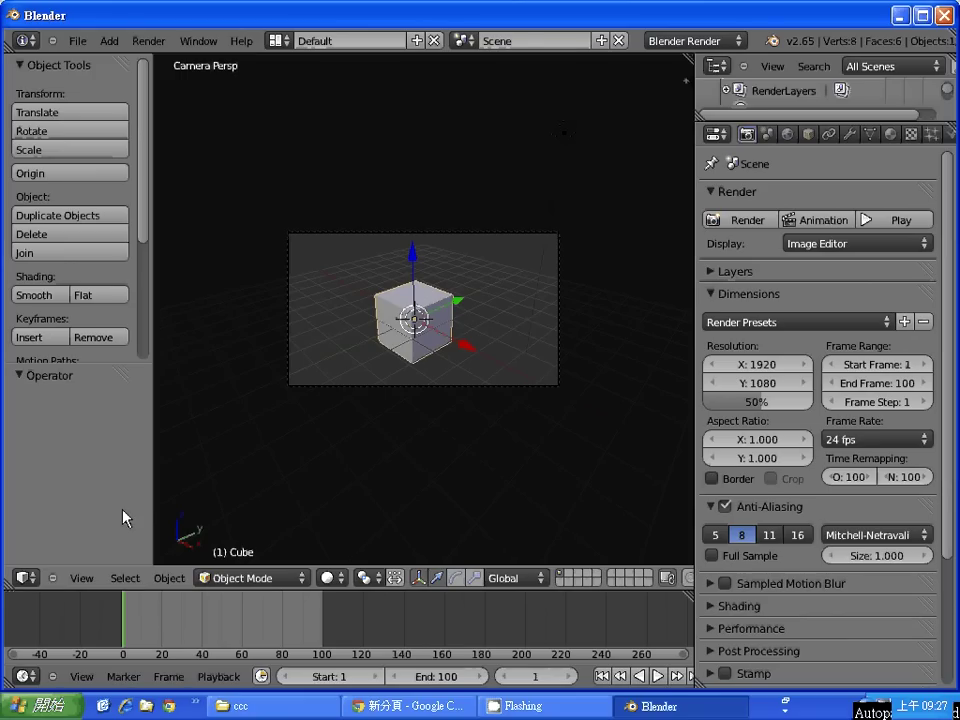
key(Home)
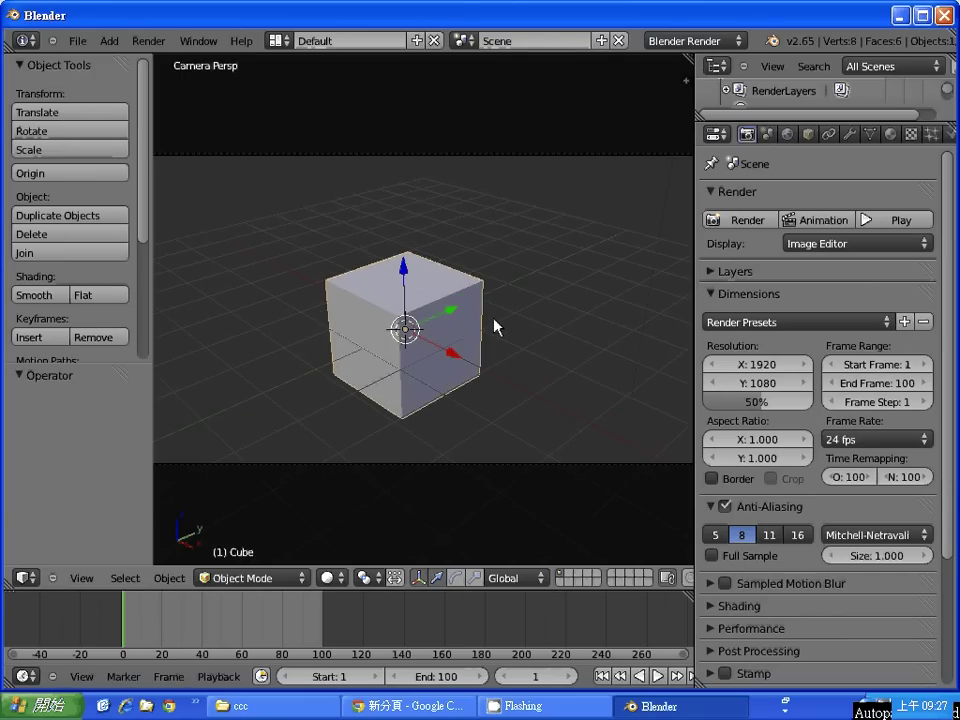
scroll(497, 327, down, 2)
scroll(497, 327, down, 1)
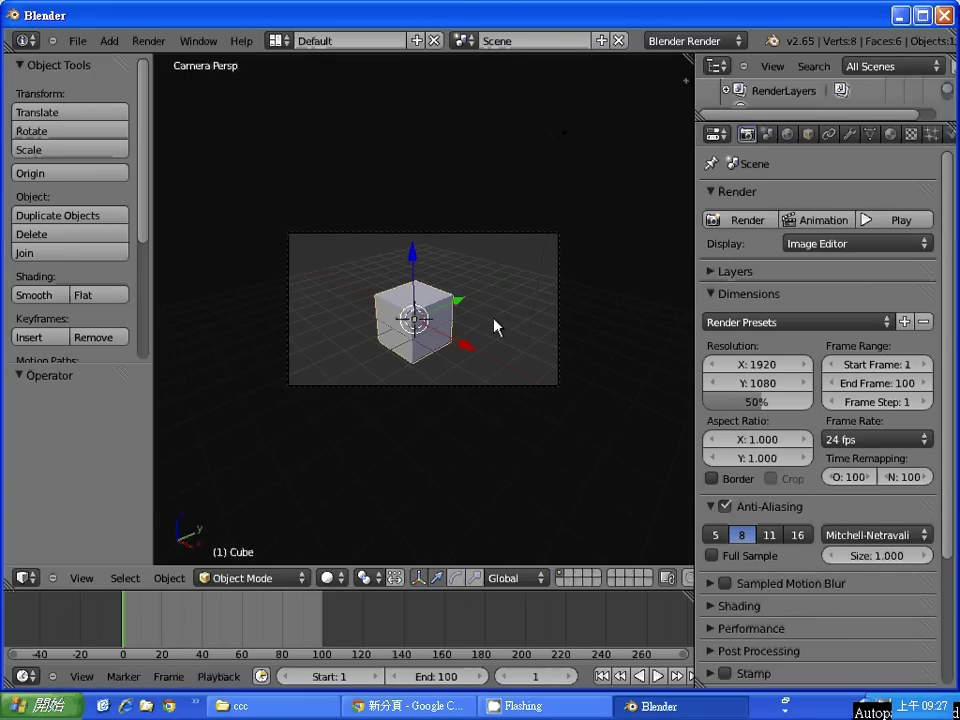
scroll(497, 327, up, 1)
scroll(497, 327, up, 1)
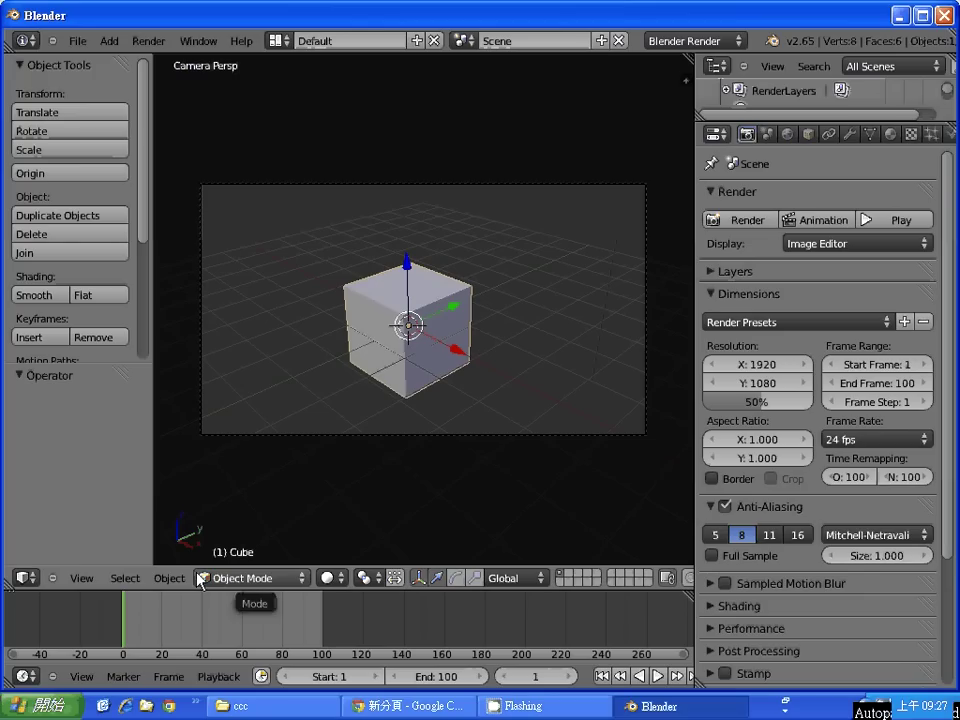
Step: Jump the current frame to 20, then 60, then back to 1
click(541, 679)
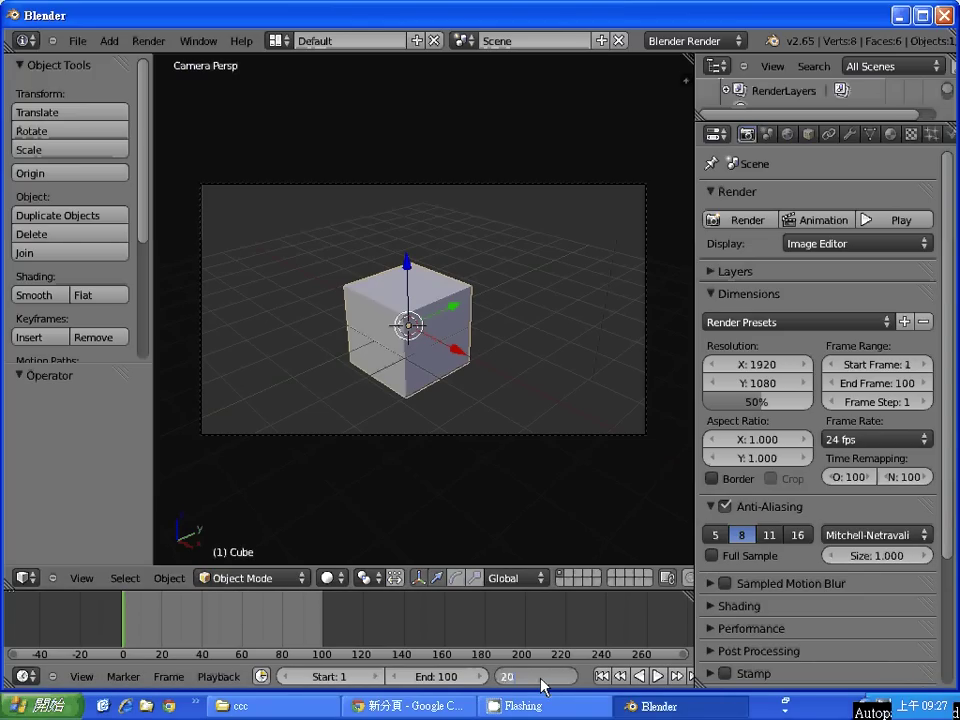
text(20)
key(Return)
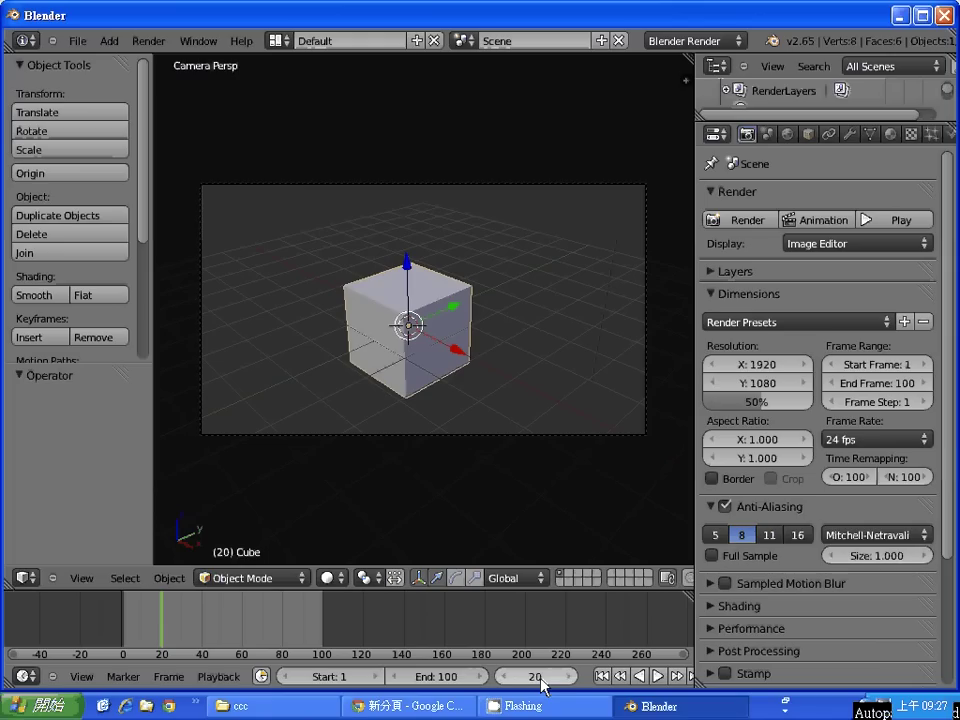
click(540, 677)
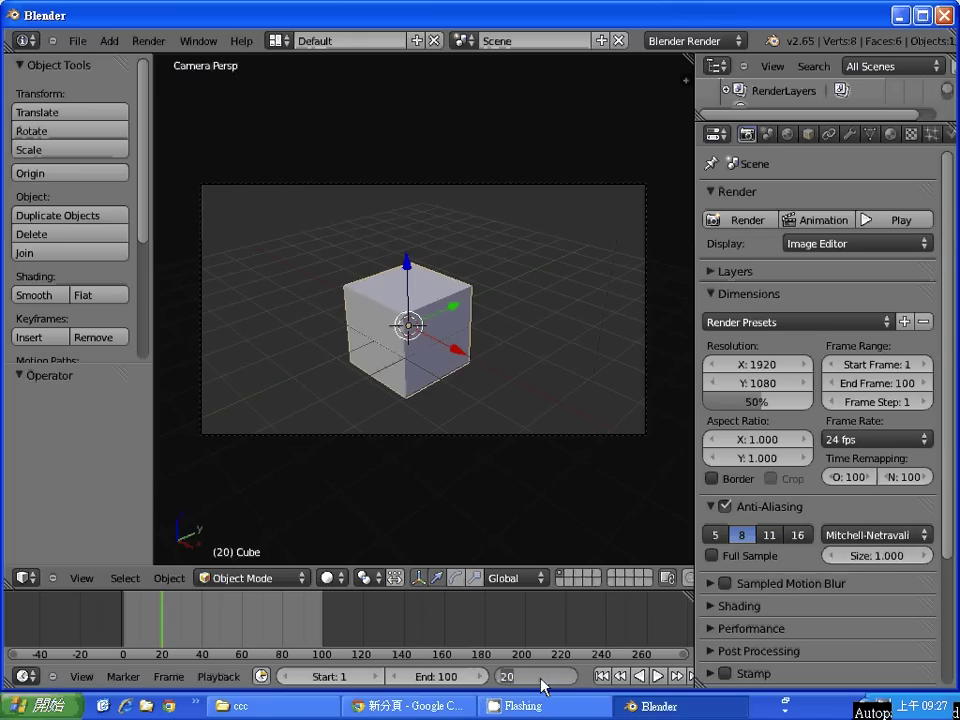
text(60)
key(Return)
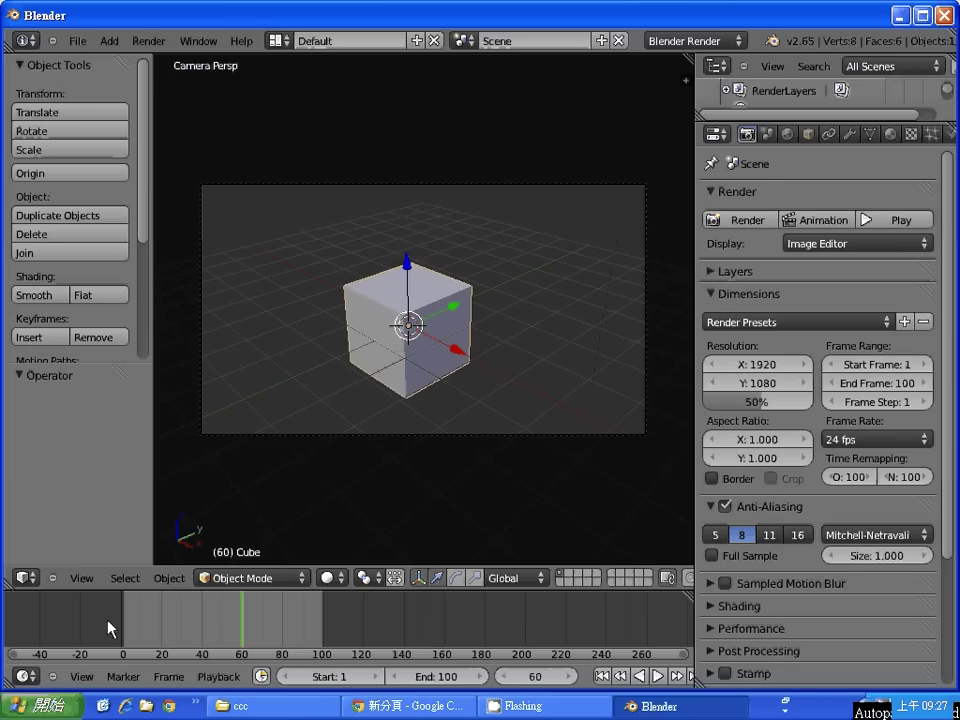
click(535, 682)
text(1)
key(Return)
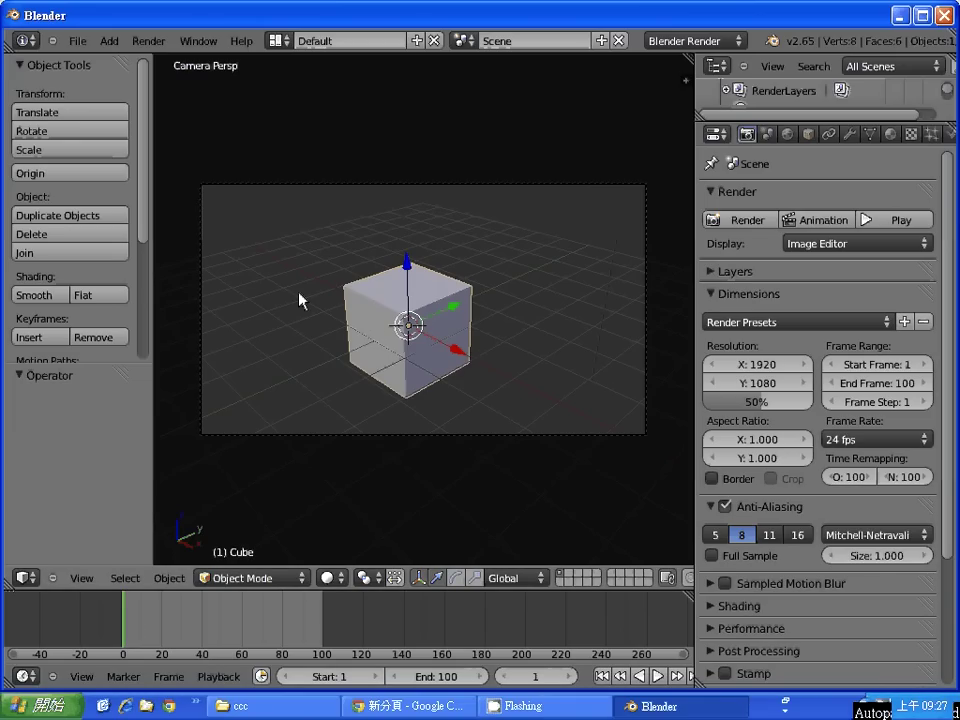
Step: Insert a LocRotScale keyframe on the cube at frame 1
key(i)
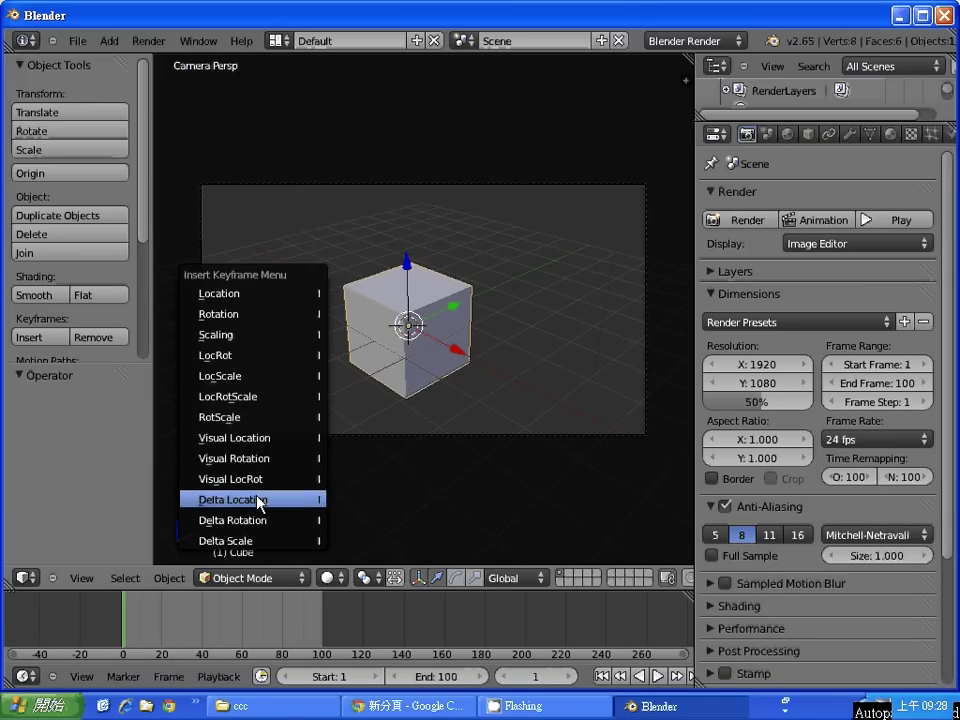
click(306, 438)
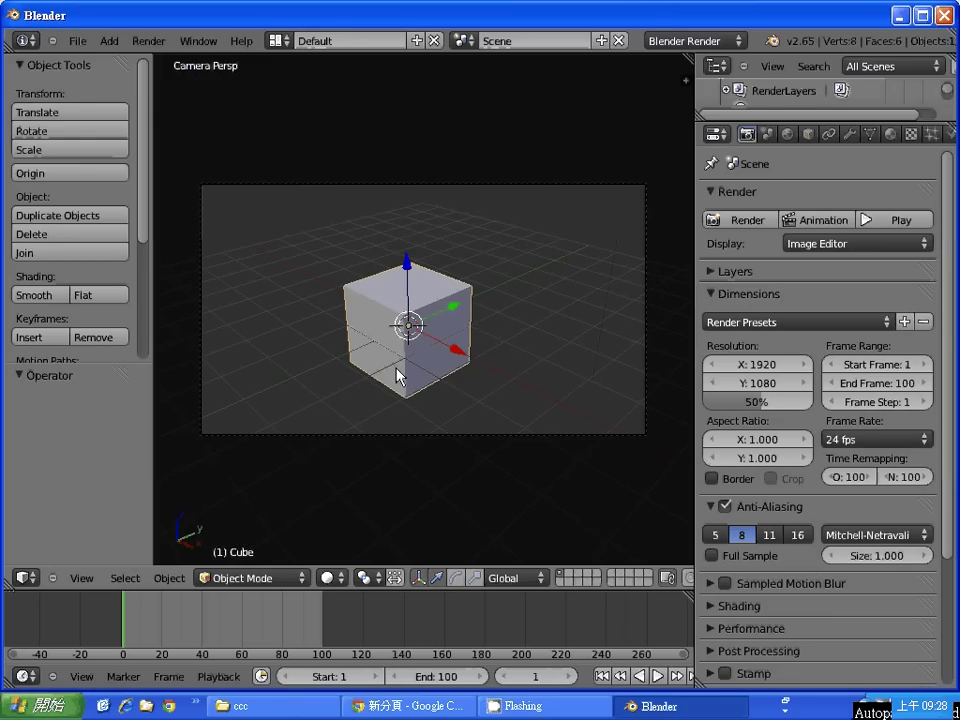
key(i)
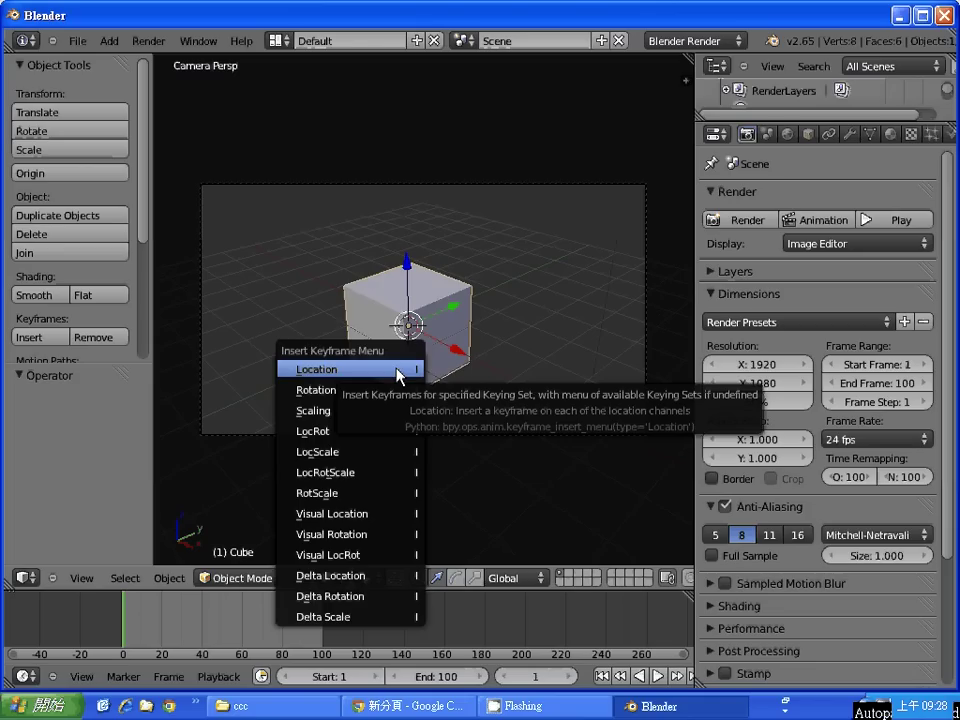
click(401, 481)
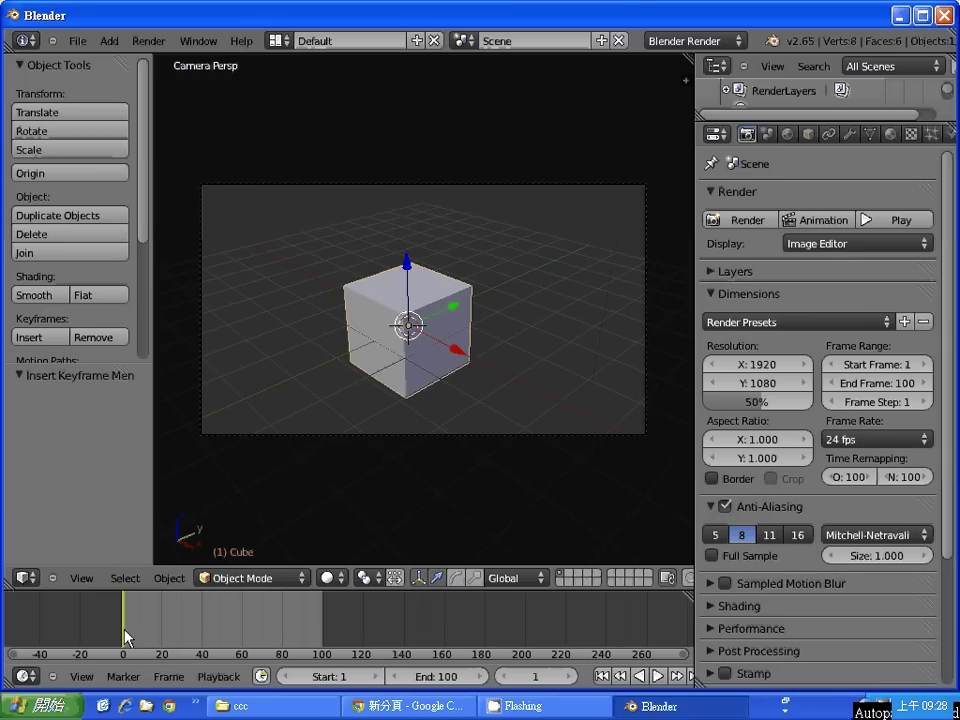
Step: At frame 20, select the cube and rotate it about 96.7°
click(201, 632)
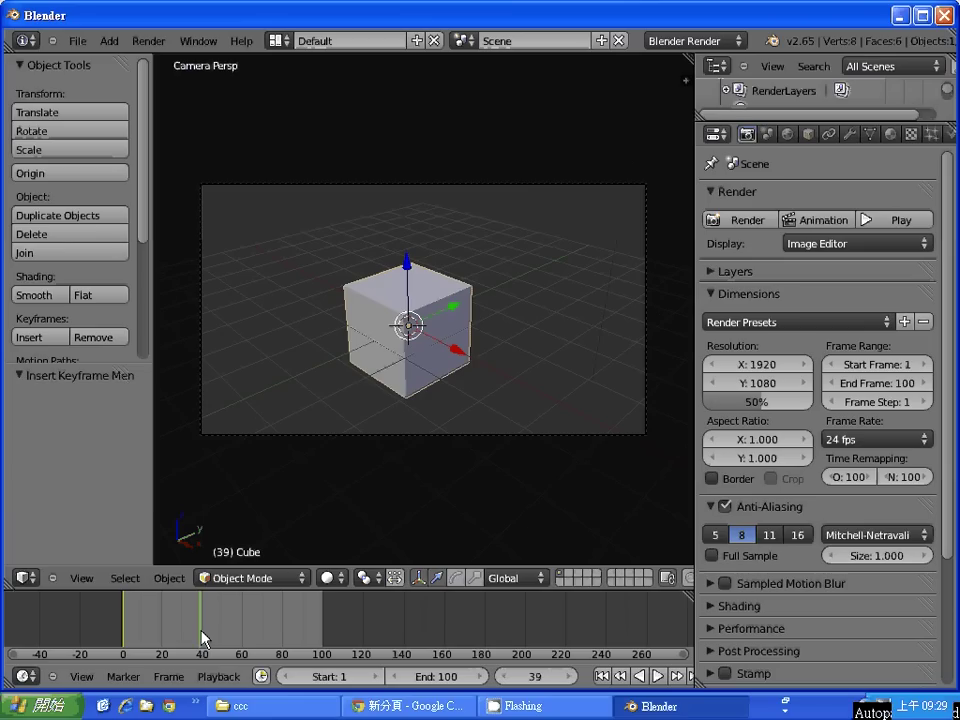
click(164, 635)
key(Left)
right_click(462, 294)
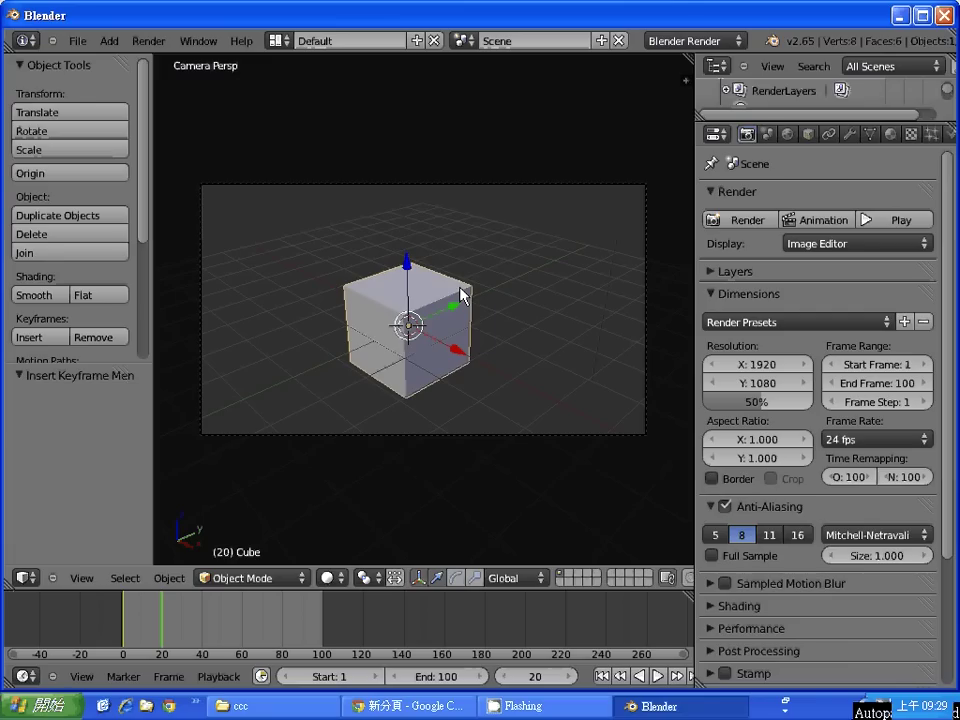
key(r)
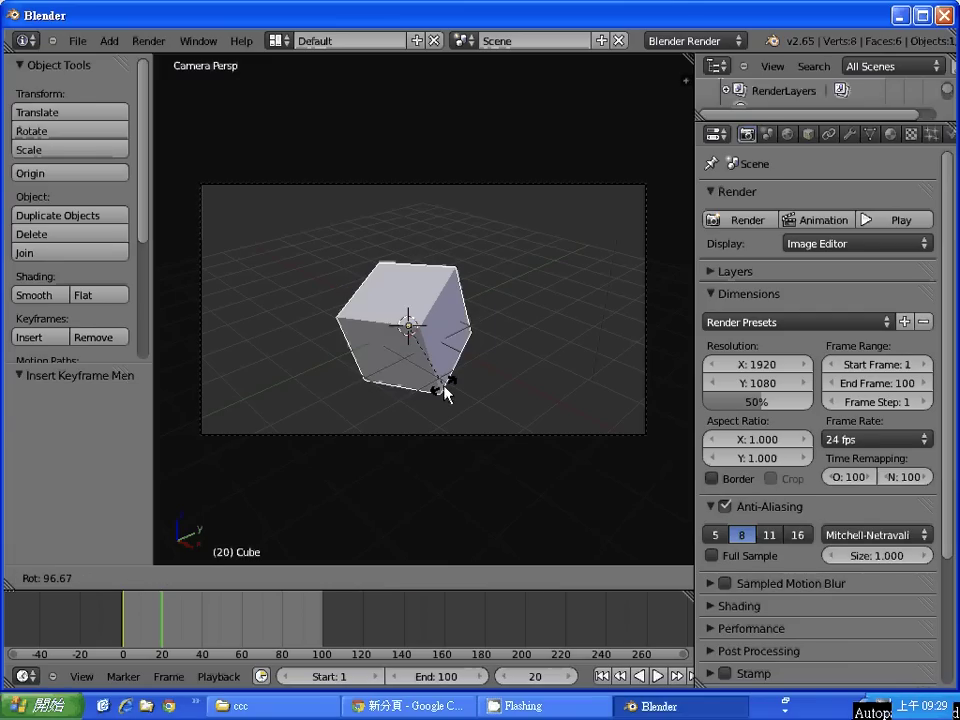
click(445, 390)
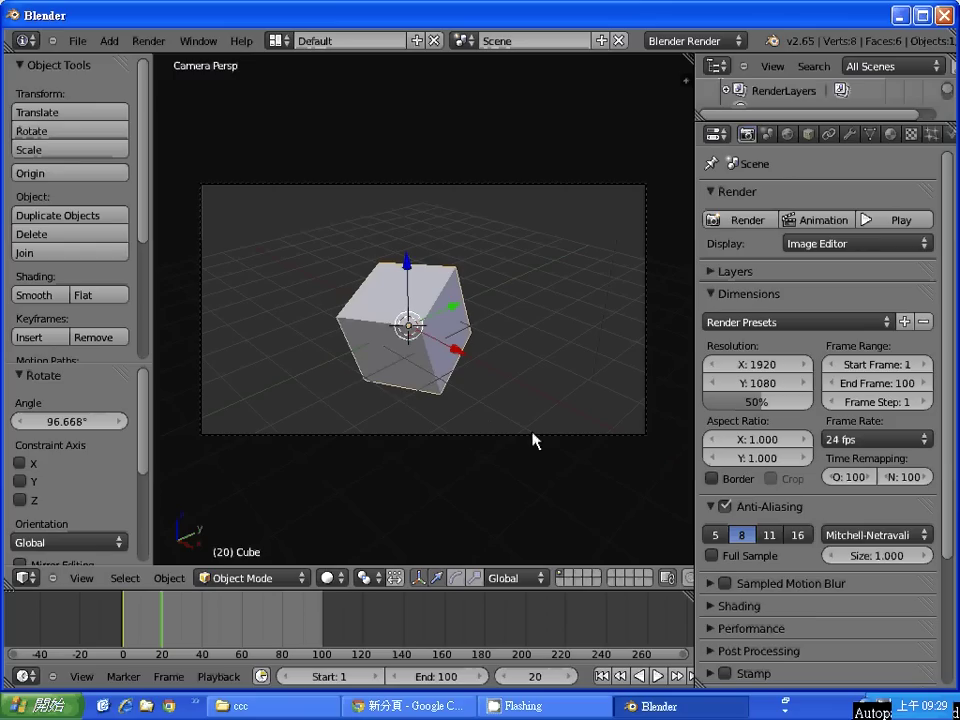
Step: Keyframe the cube's location, rotation and scale at frame 20, then go to frame 40
key(i)
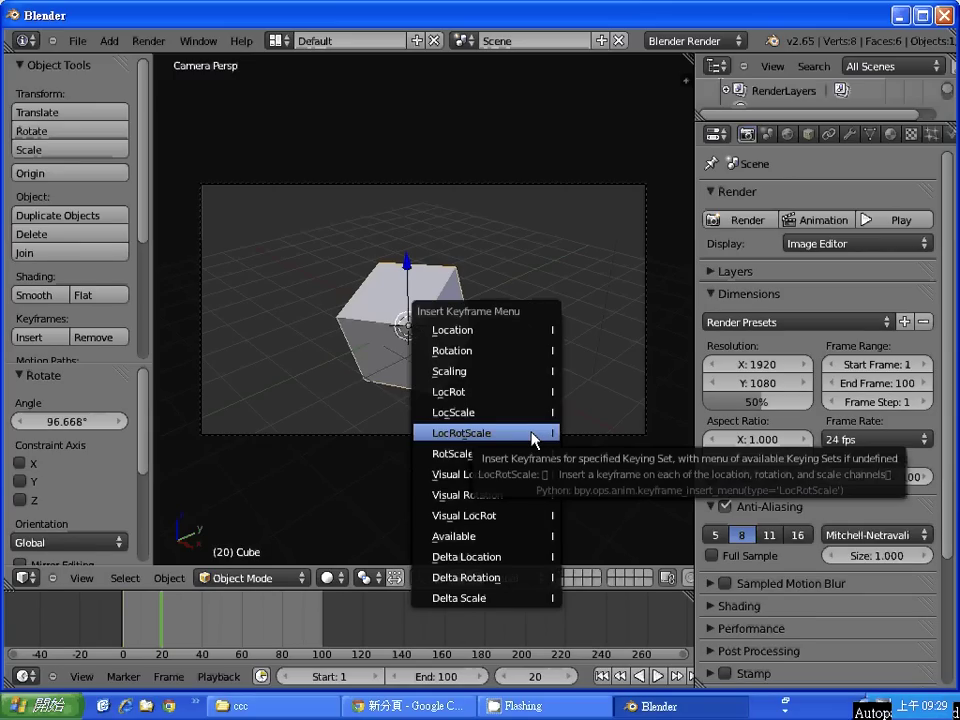
click(533, 440)
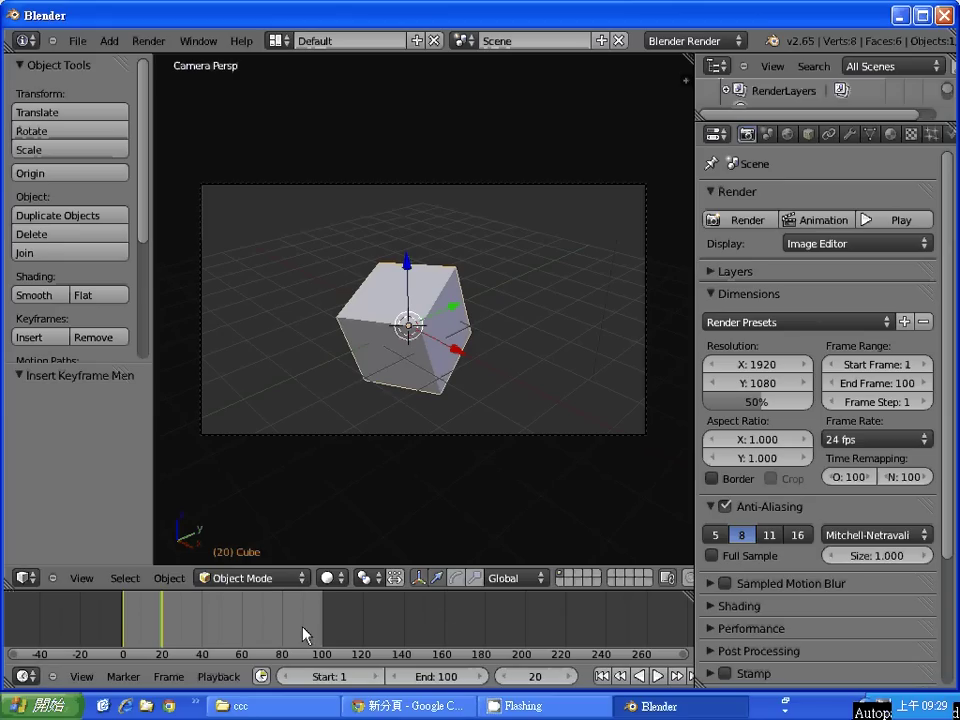
click(203, 641)
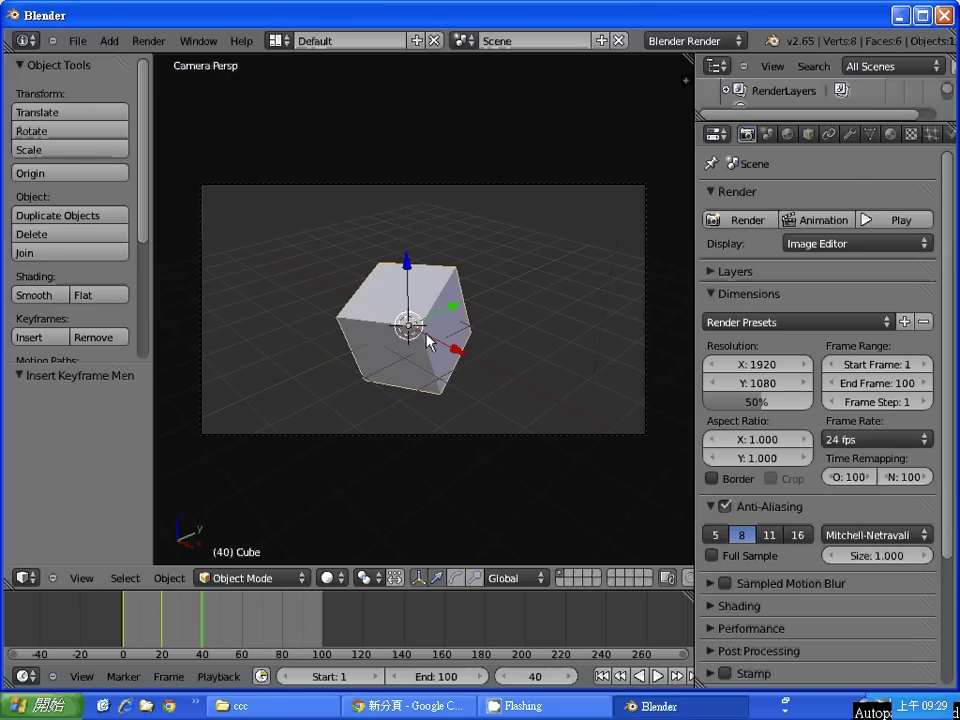
Step: Move the cube to the upper right (X 2.135, Y 3.278, Z 1.355) and key LocRotScale
key(g)
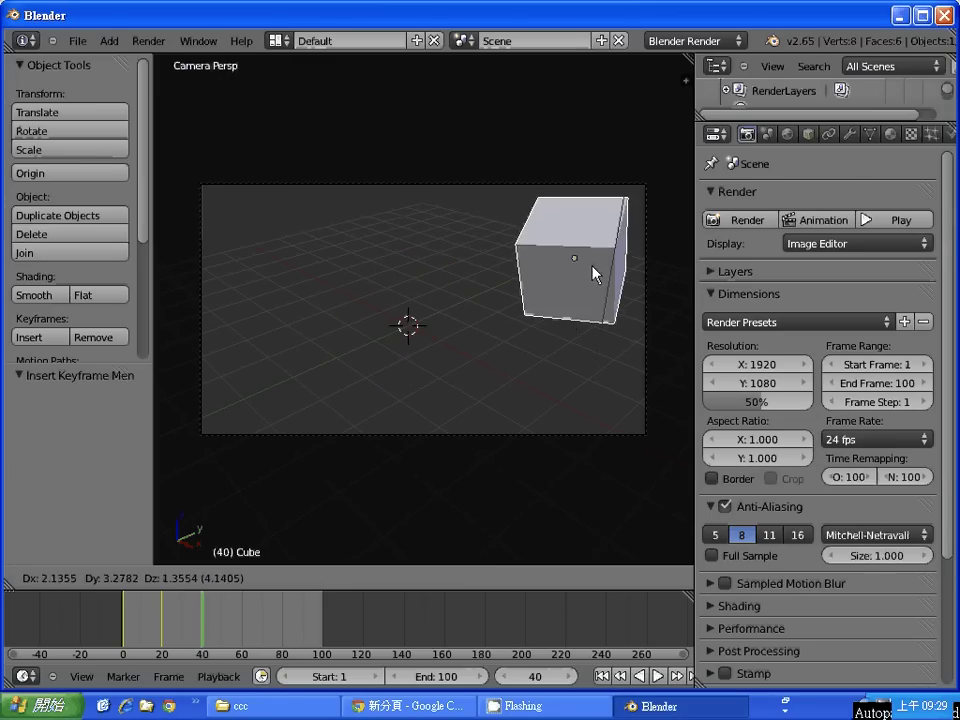
click(593, 267)
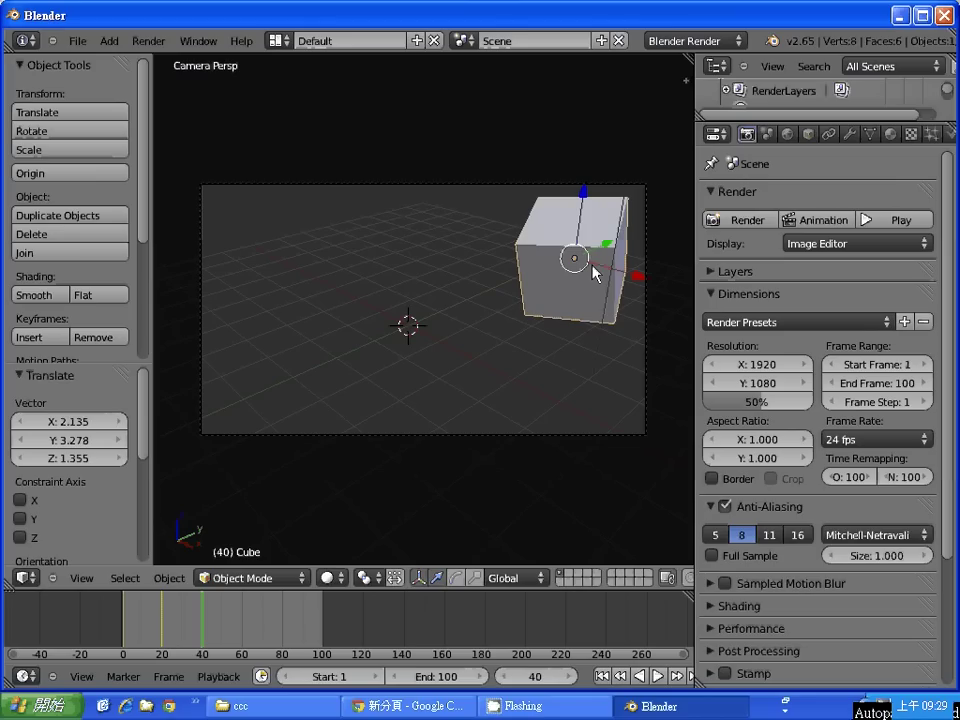
key(i)
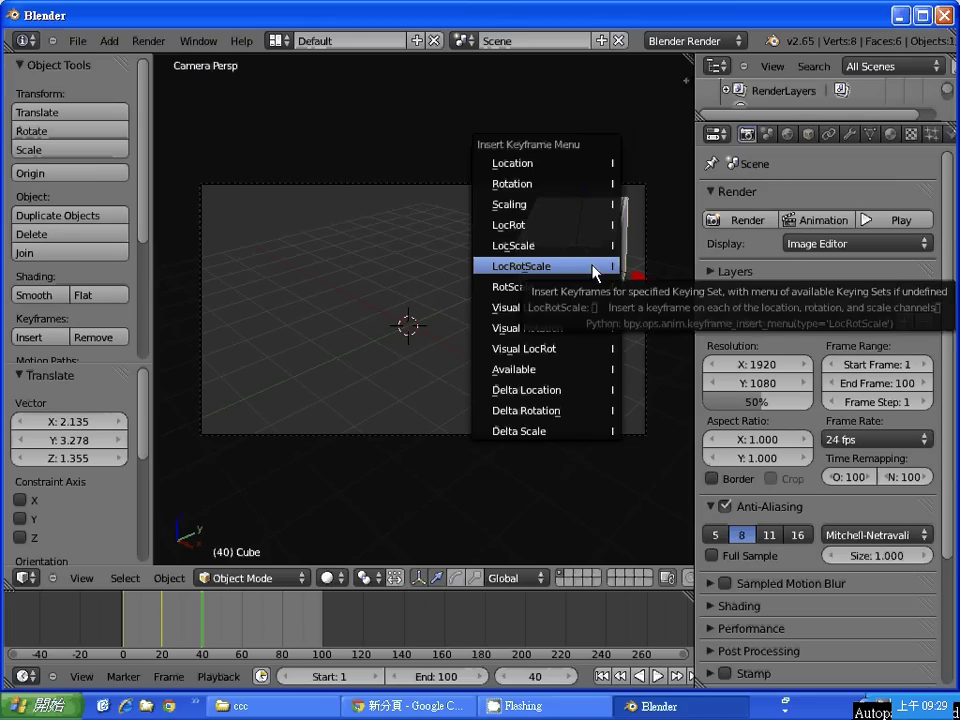
click(593, 268)
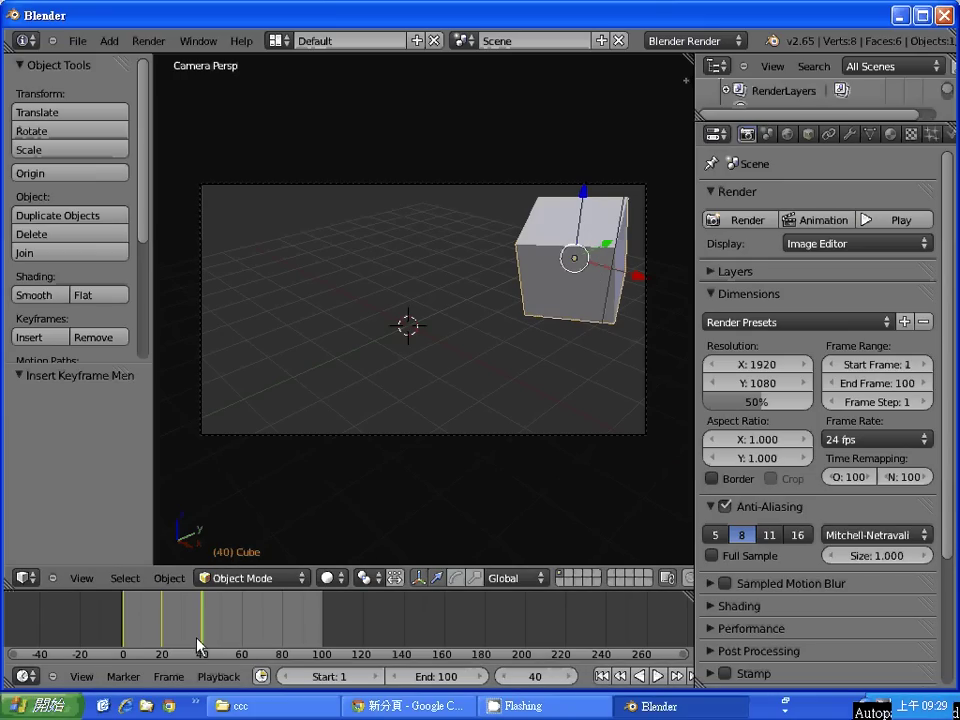
Step: Step back and forth through frames 1–40 to check the cube's motion, ending at frame 1
key(Left)
key(Left)
key(Left)
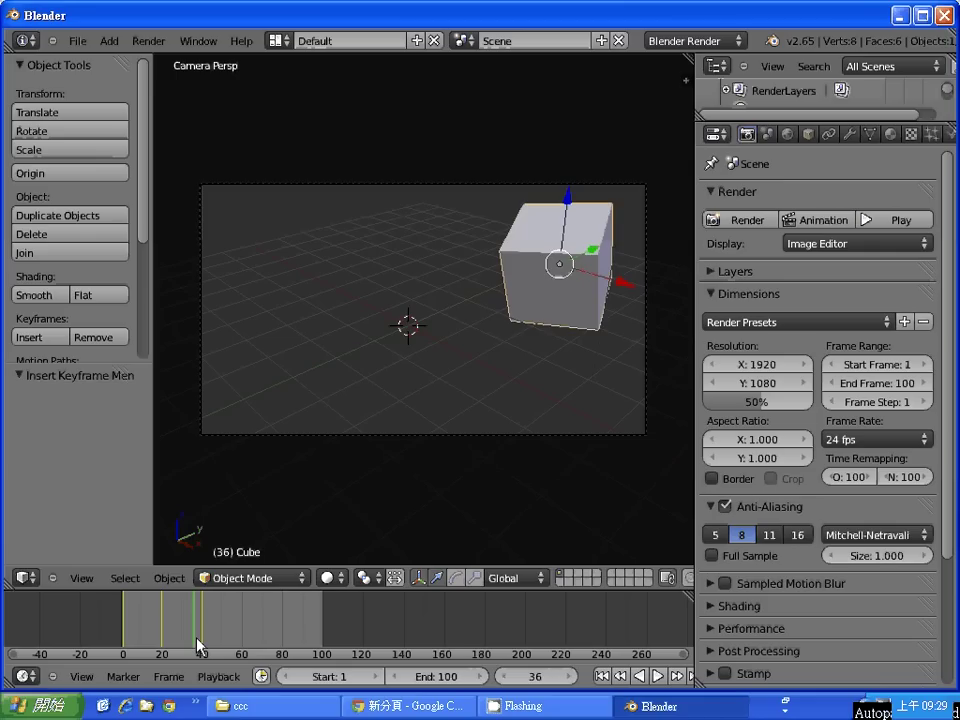
key(Left)
key(Left)
key(Left)
key(Left)
key(Left)
key(Left)
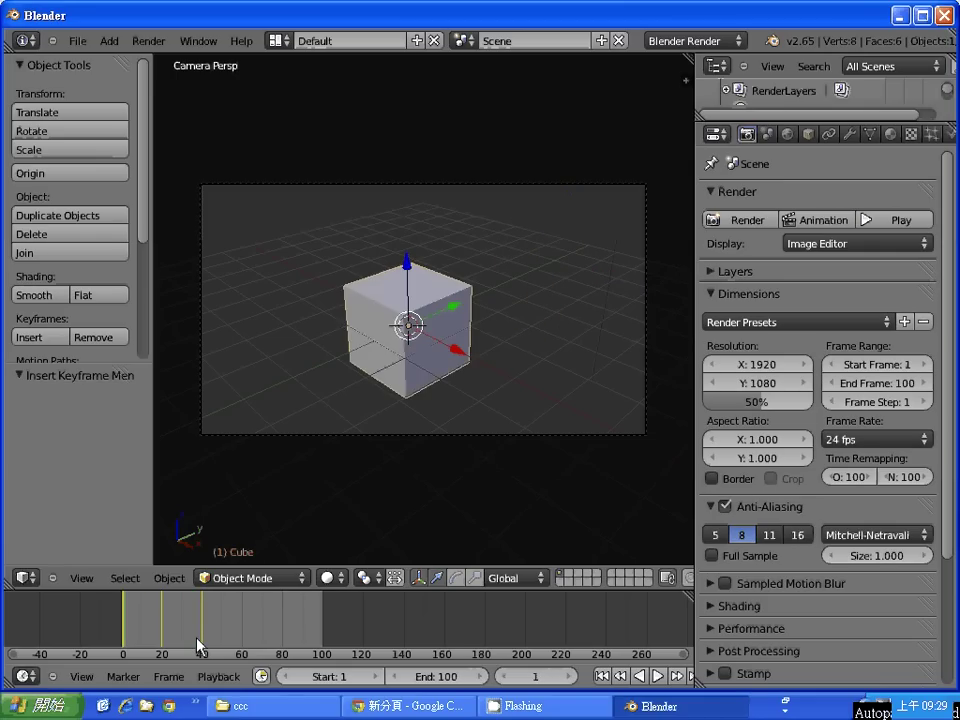
key(Right)
key(Right)
key(Right)
key(Right)
key(Right)
key(Right)
key(Right)
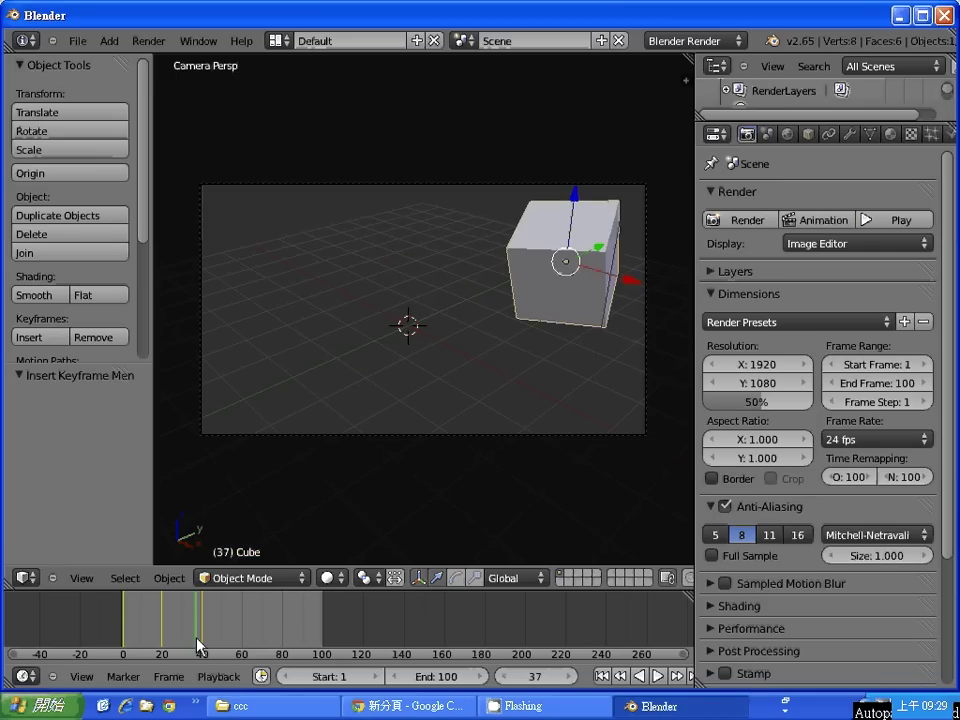
key(Right)
key(Right)
key(Left)
key(Left)
key(Left)
key(Left)
key(Left)
key(Left)
key(Left)
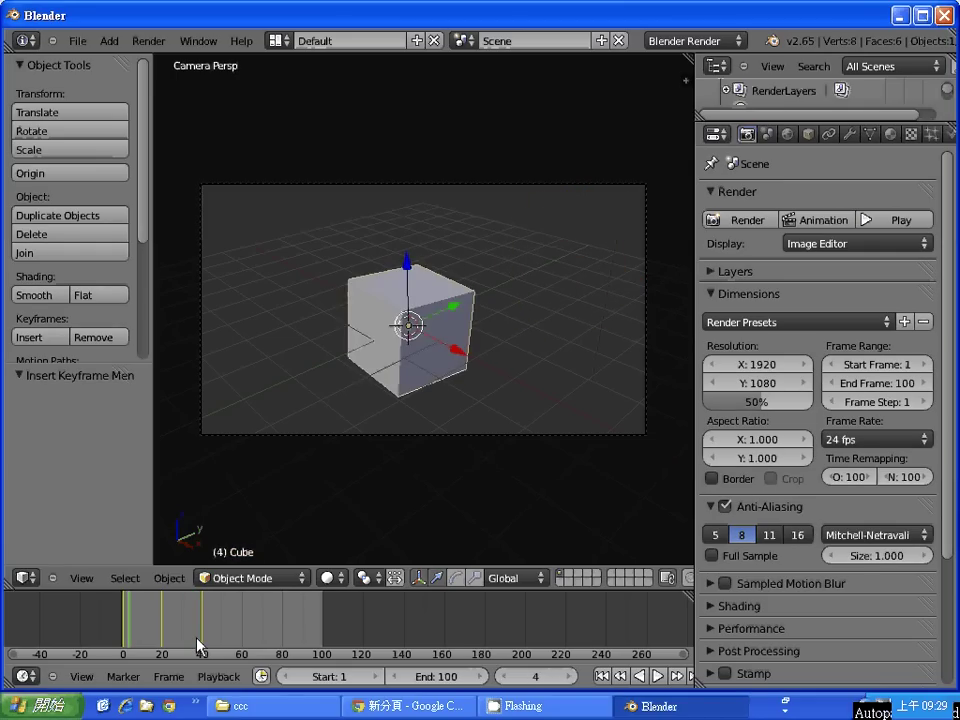
key(Left)
key(Left)
key(Left)
key(Right)
key(Right)
key(Right)
key(Right)
key(Right)
key(Right)
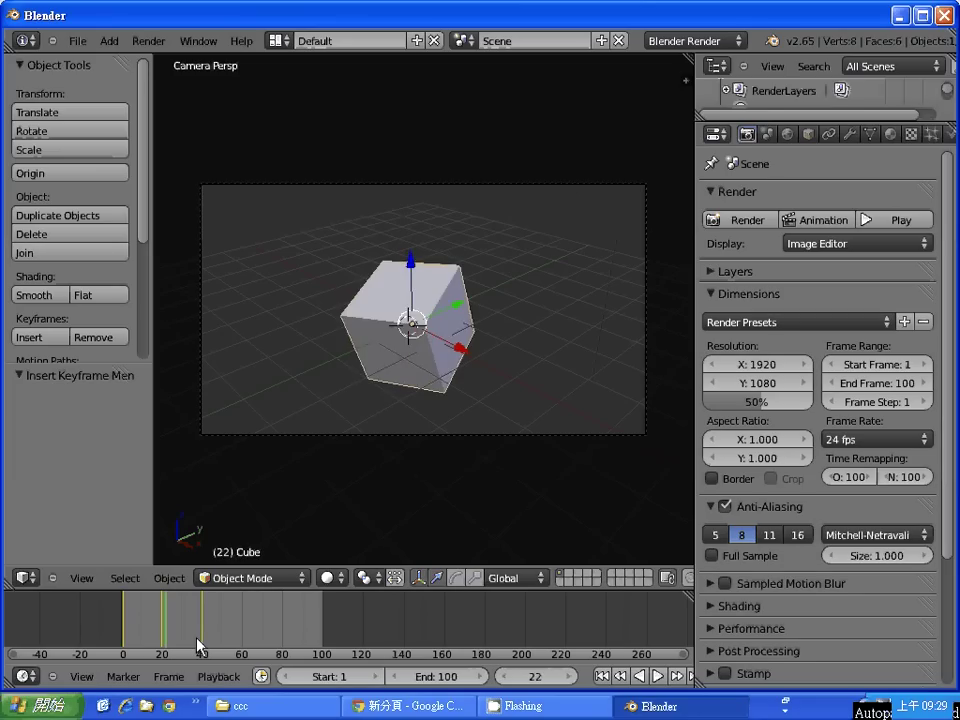
key(Right)
key(Right)
key(Right)
key(Left)
key(Left)
key(Left)
key(Left)
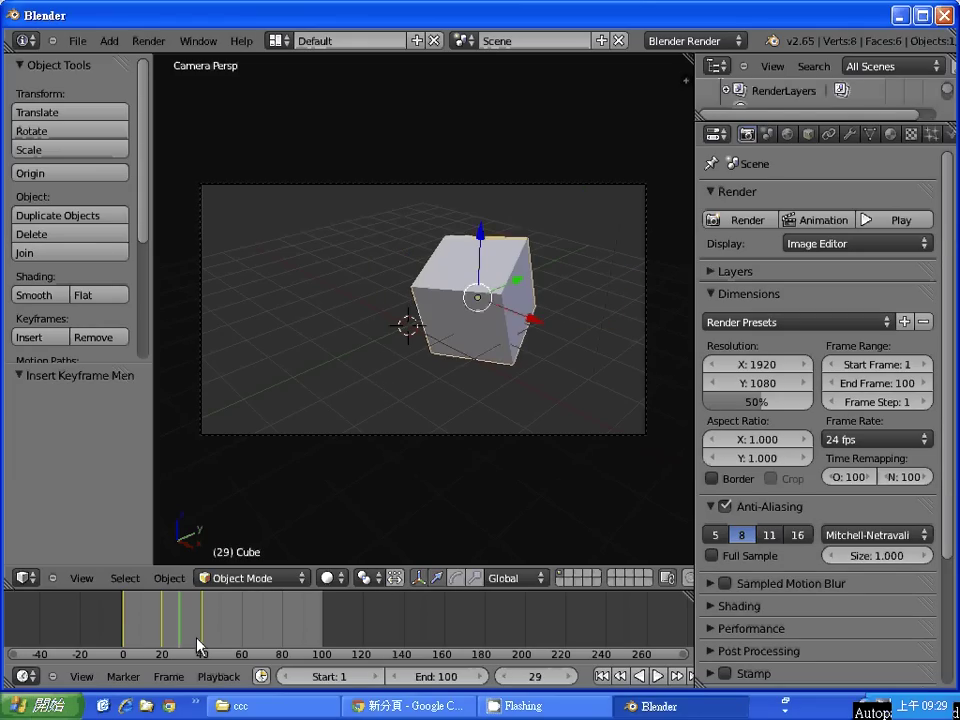
key(Left)
key(Left)
key(Left)
key(Left)
key(Left)
key(Left)
key(Left)
key(Left)
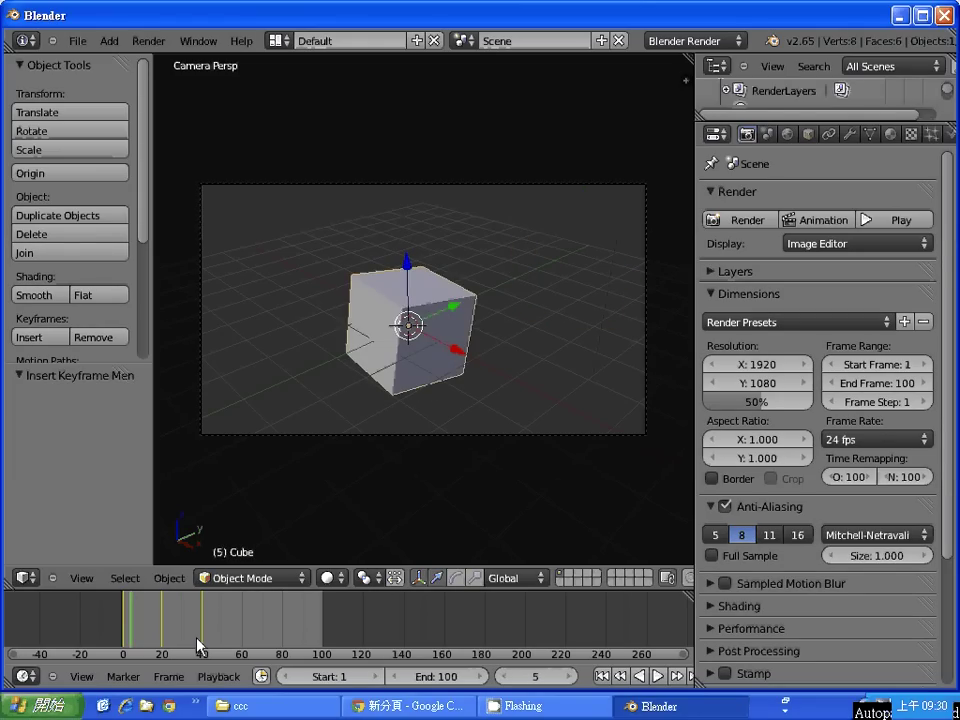
key(Right)
key(Right)
key(Right)
key(Right)
key(Right)
key(Right)
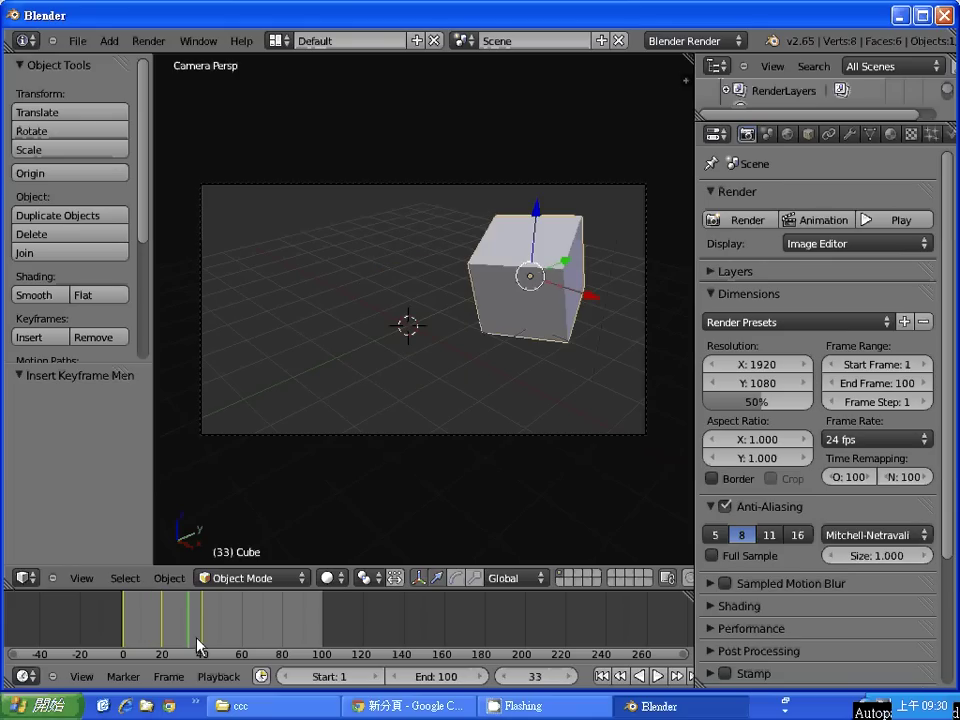
key(Right)
key(Right)
key(Right)
key(Left)
key(Left)
key(Left)
key(Left)
key(Left)
key(Left)
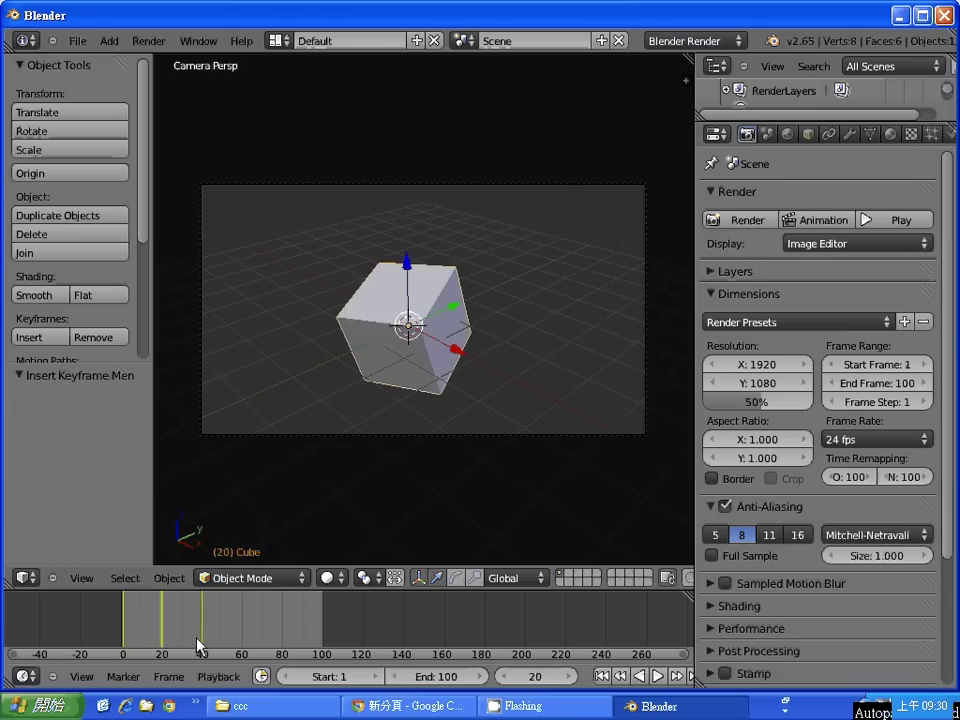
key(Left)
key(Left)
key(Left)
key(Right)
key(Right)
key(Right)
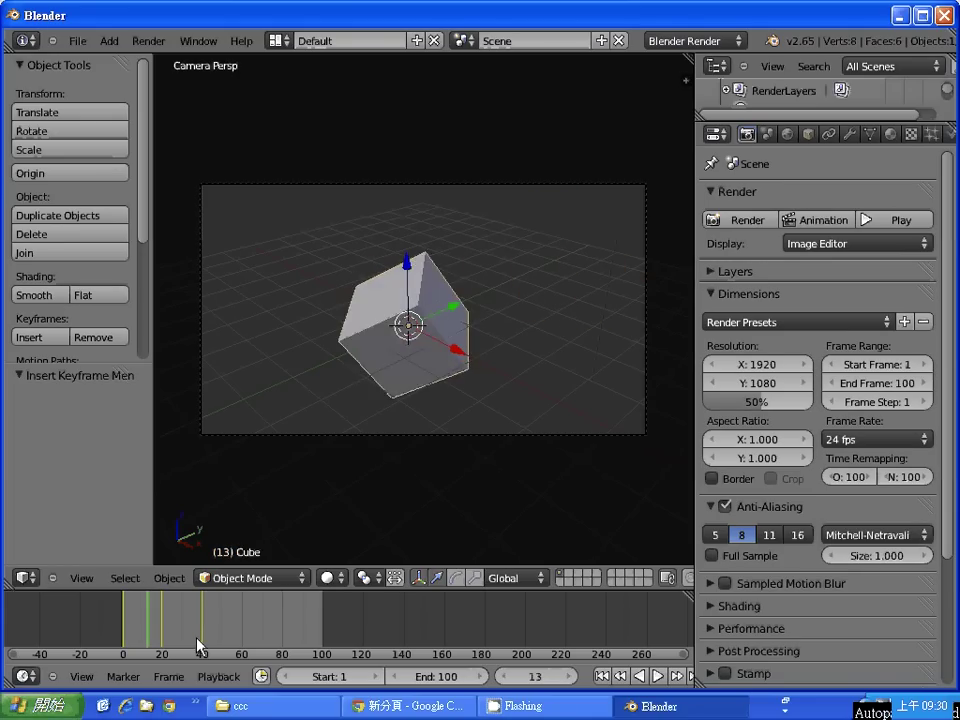
key(Right)
key(Right)
key(Right)
key(Right)
key(Right)
key(Right)
key(Left)
key(Left)
key(Left)
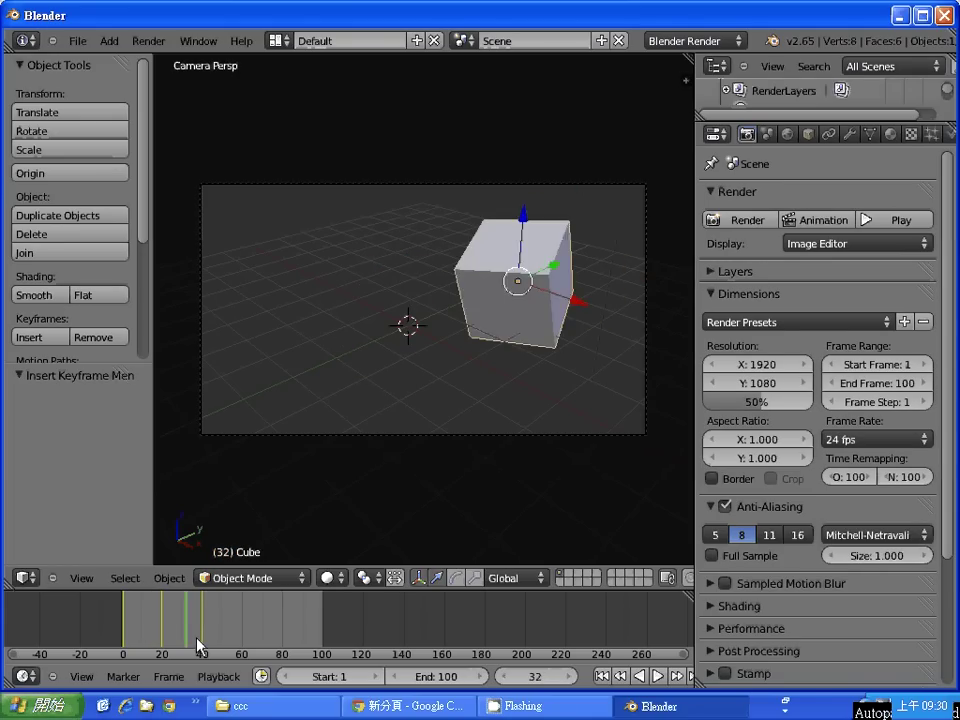
key(Left)
key(Left)
key(Left)
key(Left)
key(Left)
key(Left)
key(Right)
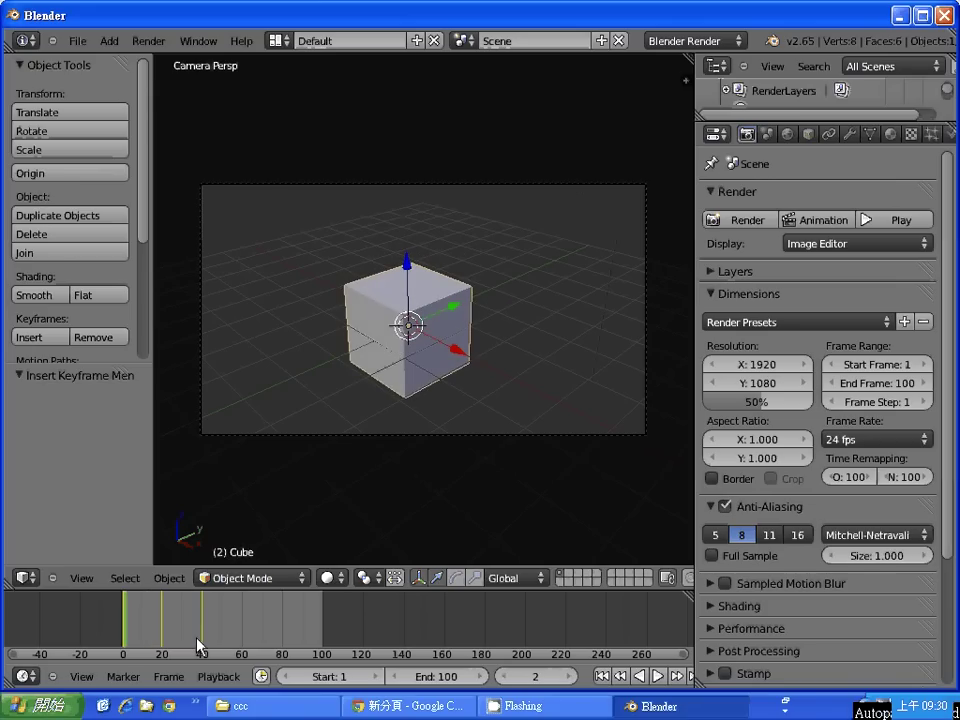
key(Left)
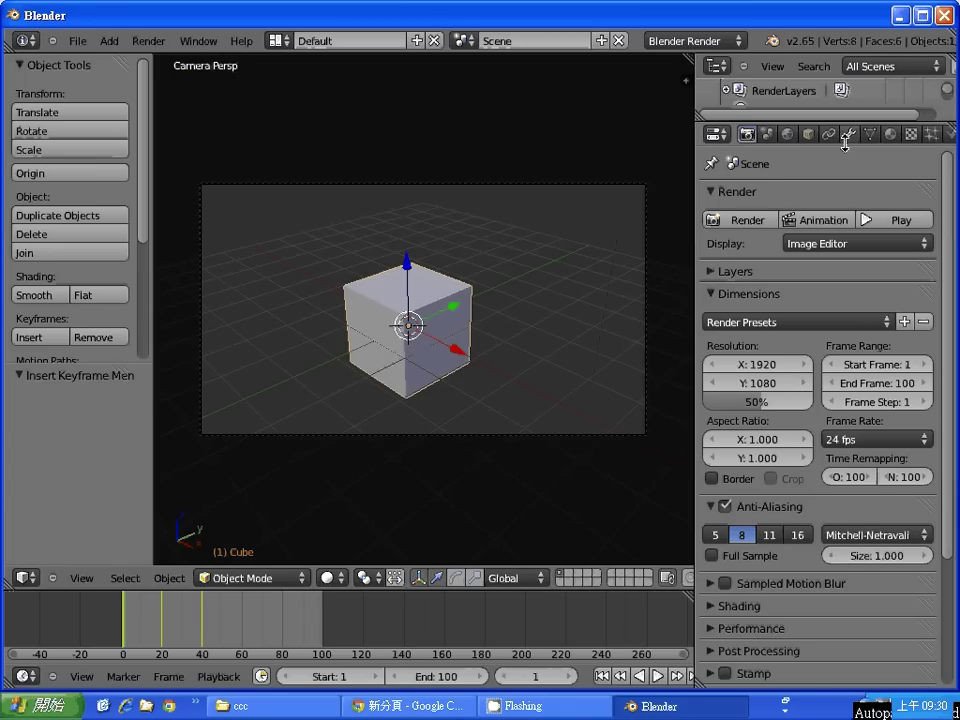
Step: Set the cube material's diffuse colour to green
click(893, 137)
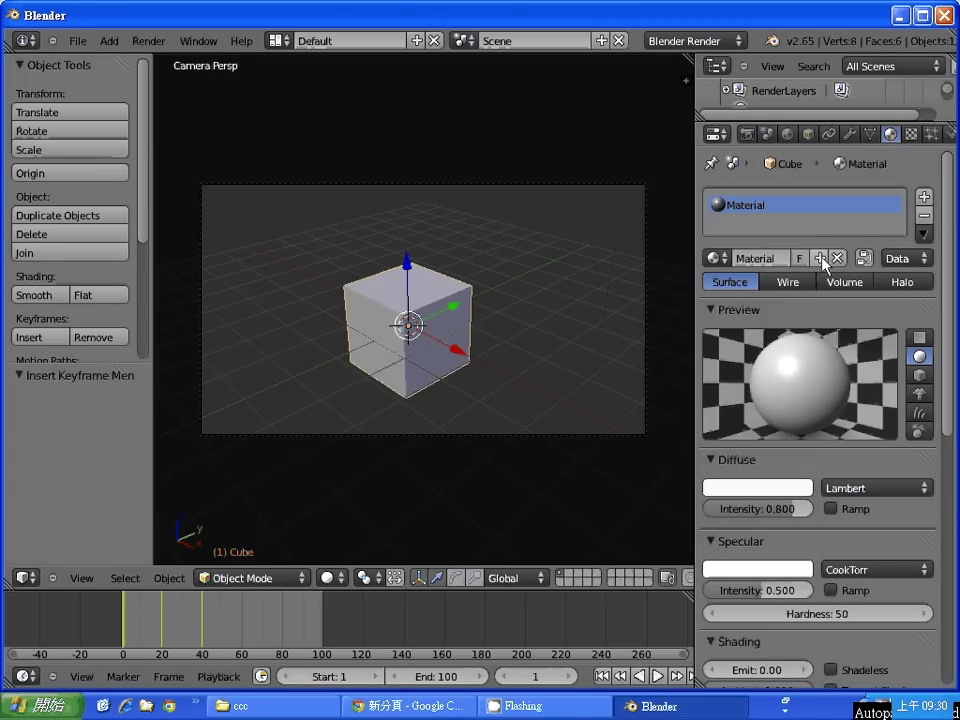
click(778, 489)
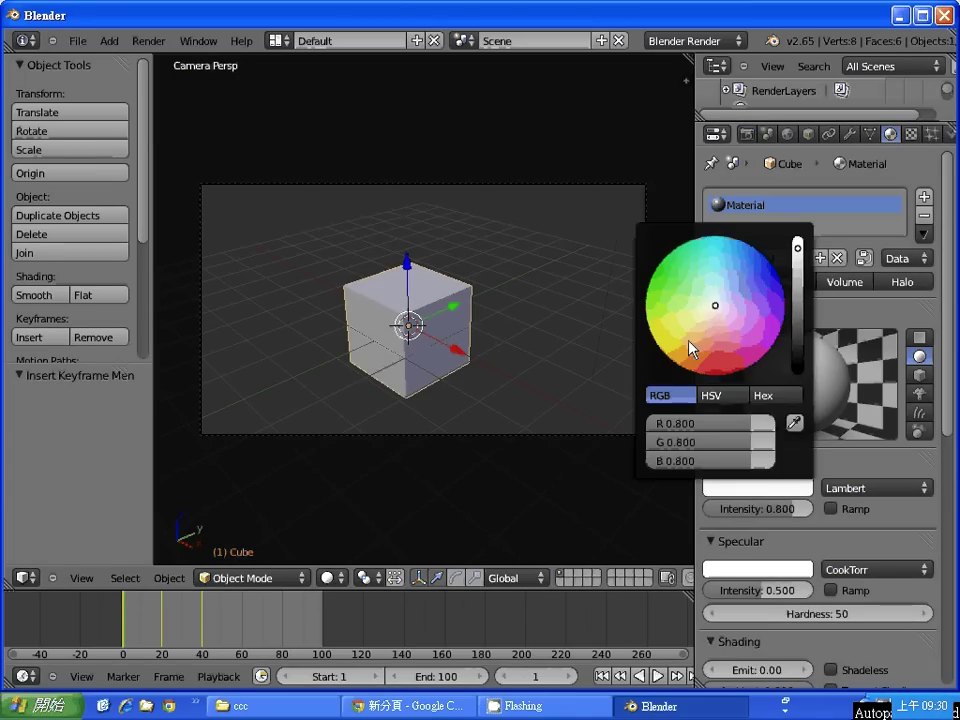
click(656, 287)
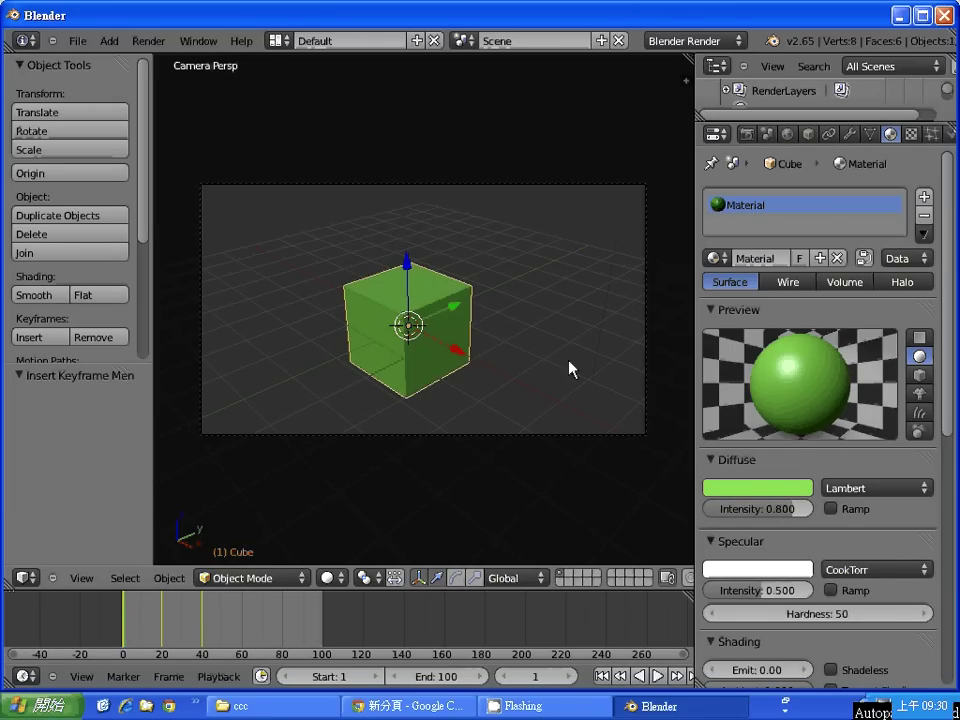
Step: Play the animation with Alt+A, stop it, and return to frame 1
key(alt+a)
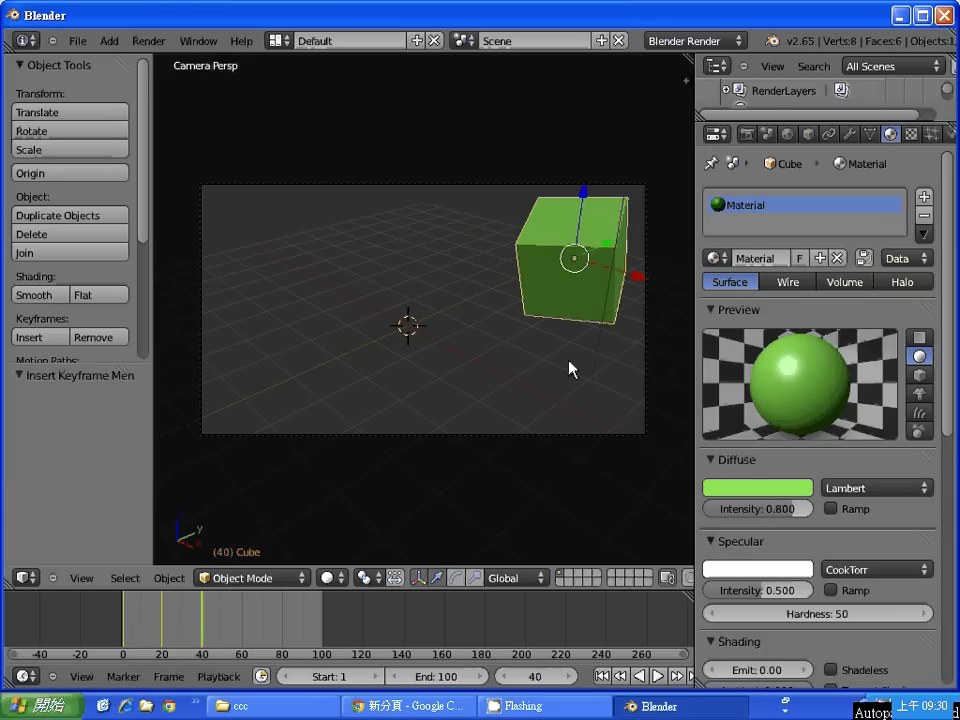
key(Escape)
key(Down)
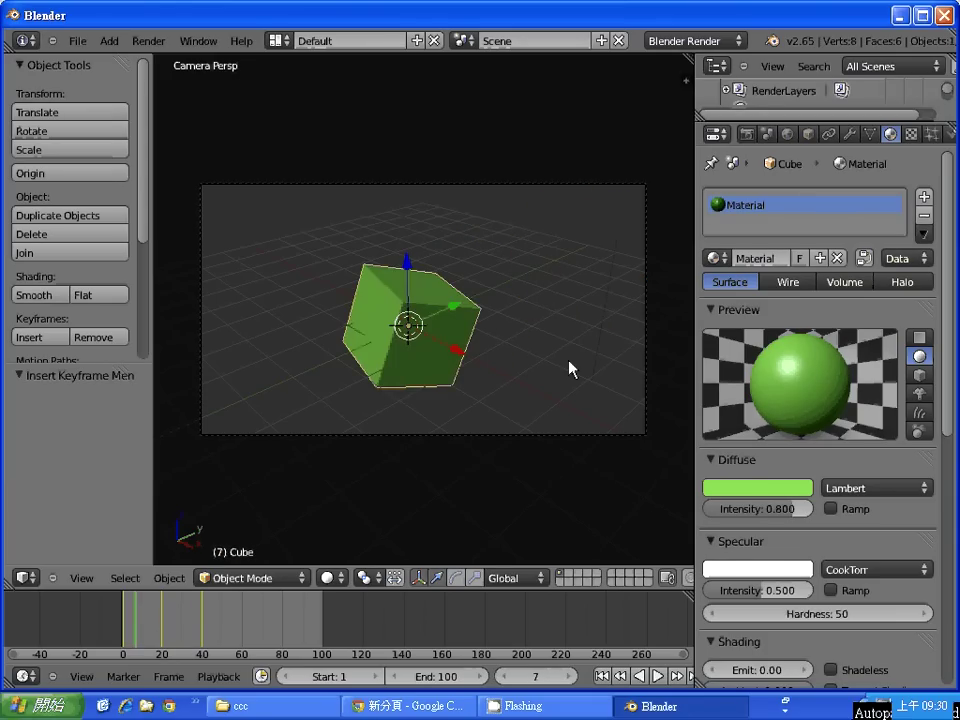
key(Down)
key(Right)
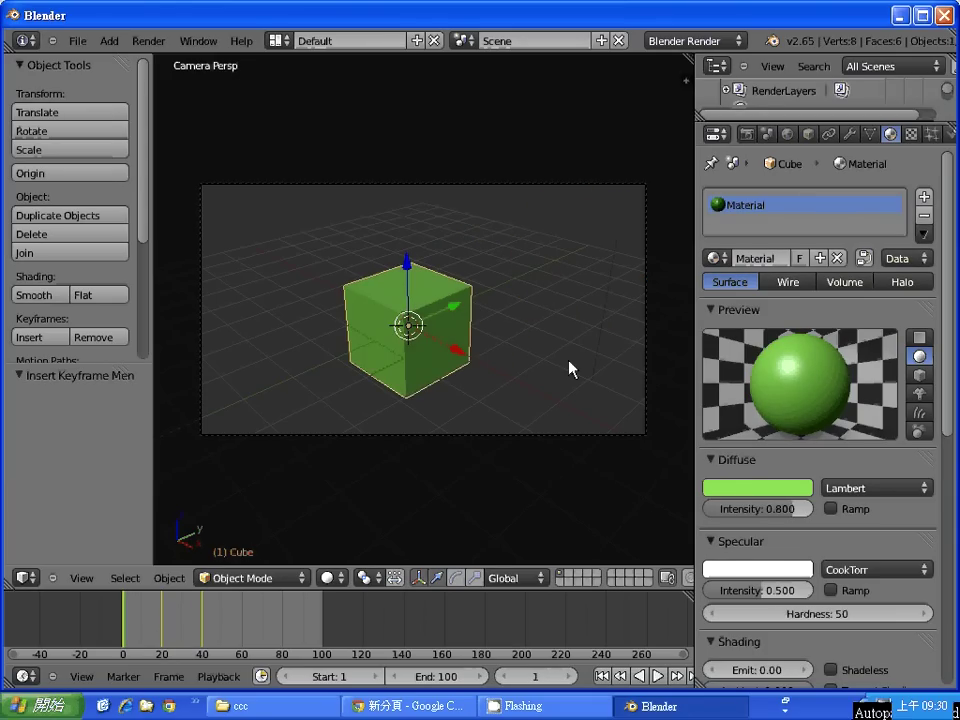
key(Left)
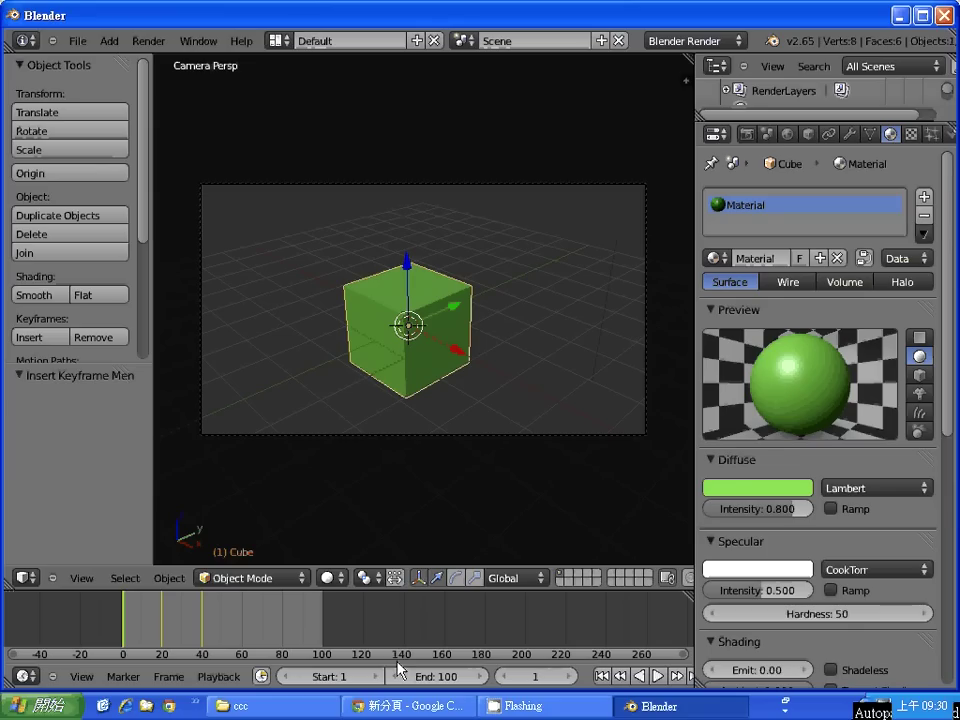
Step: At frame 20, change the diffuse colour to red and insert a keyframe for it
click(161, 644)
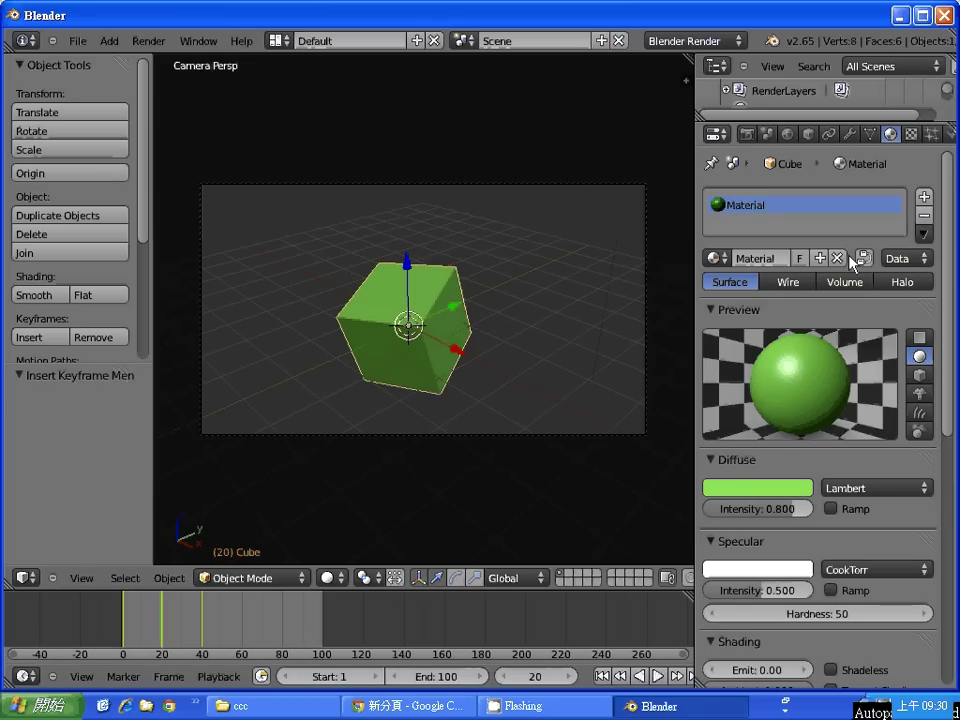
click(776, 490)
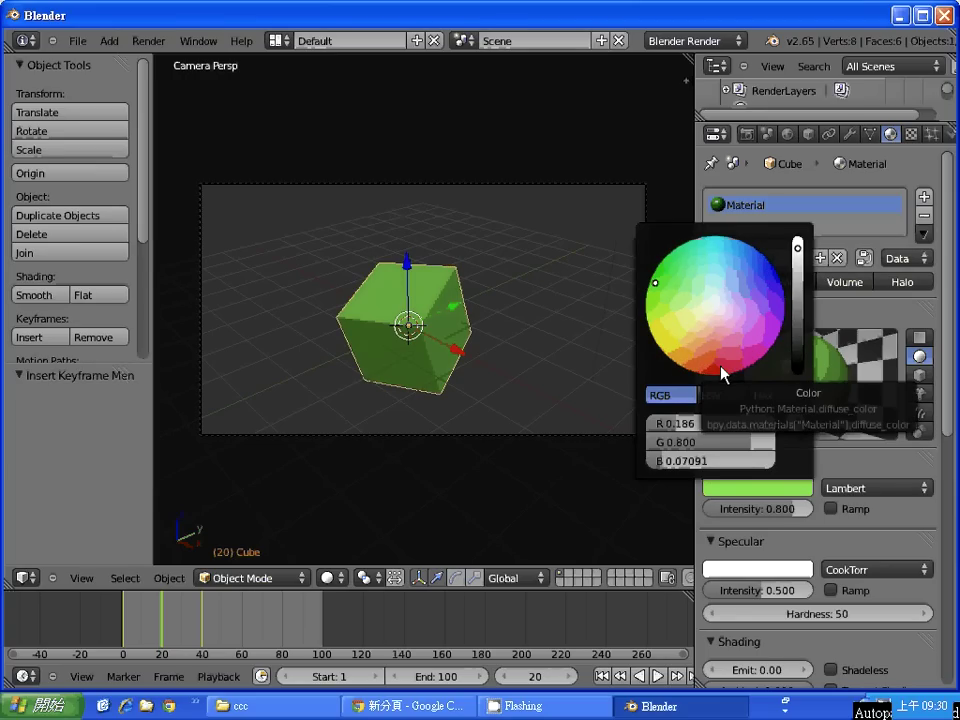
click(720, 367)
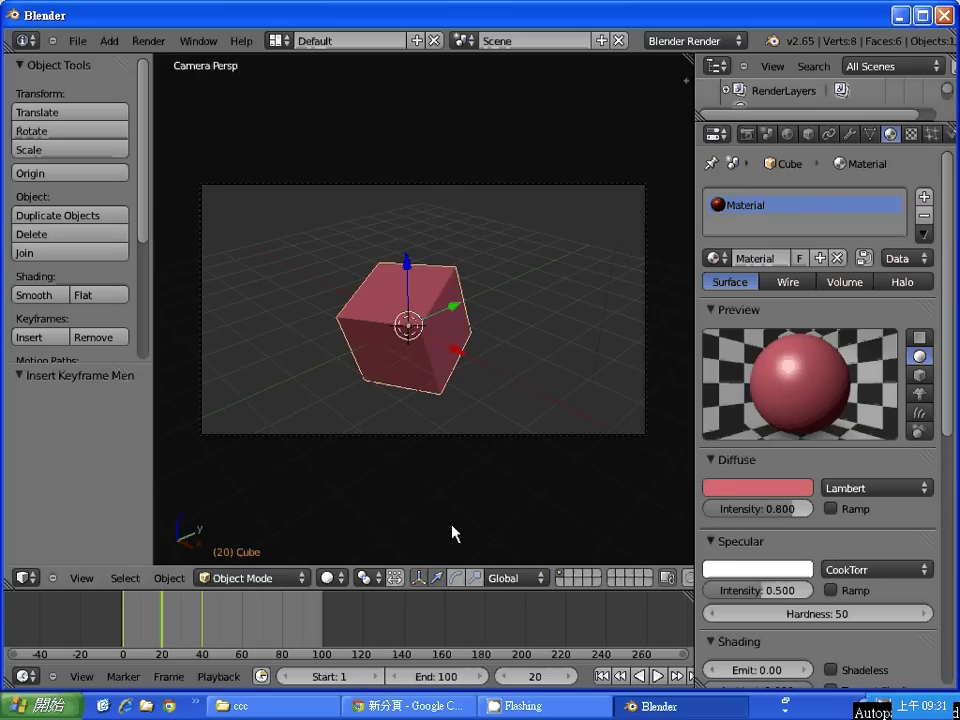
right_click(757, 500)
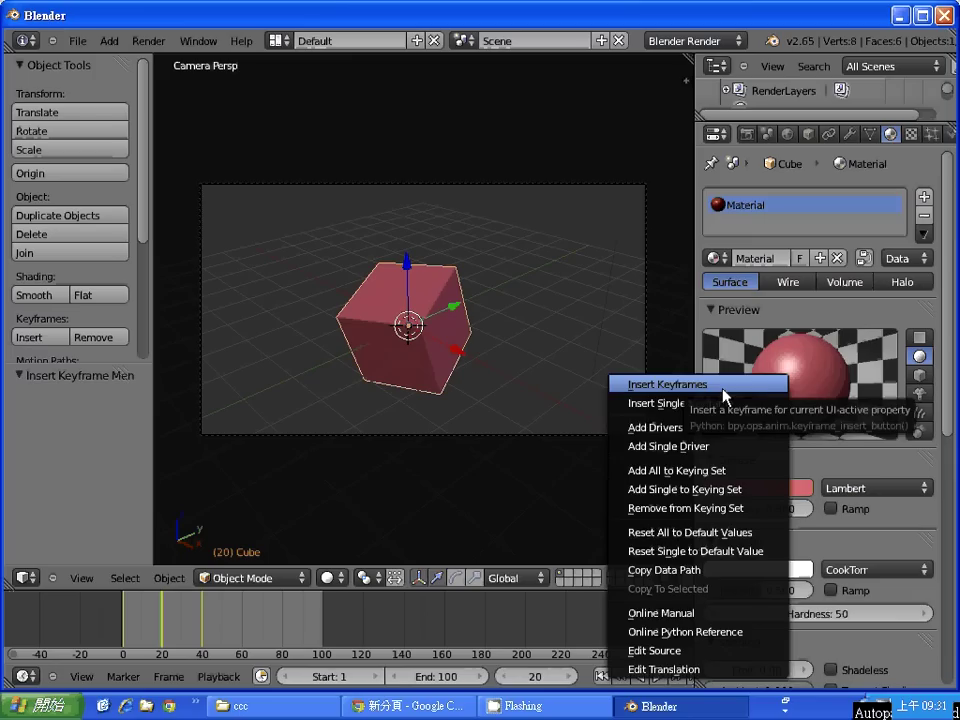
click(726, 385)
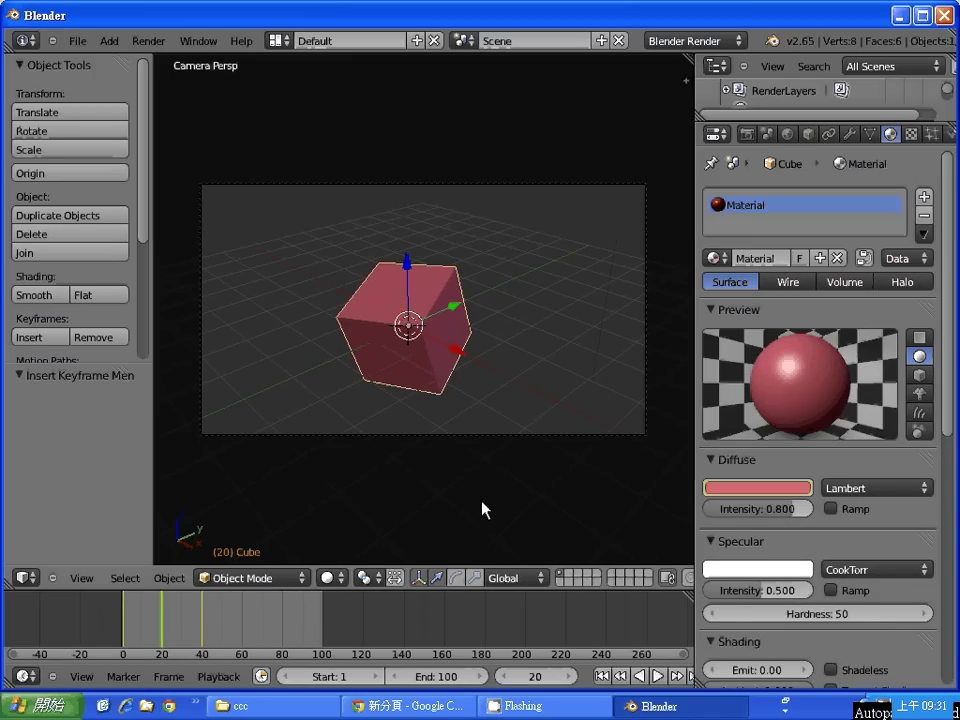
Step: Preview the colour change in playback, then rewind to frame 1
key(Left)
key(Left)
key(Left)
key(Left)
key(Left)
key(Left)
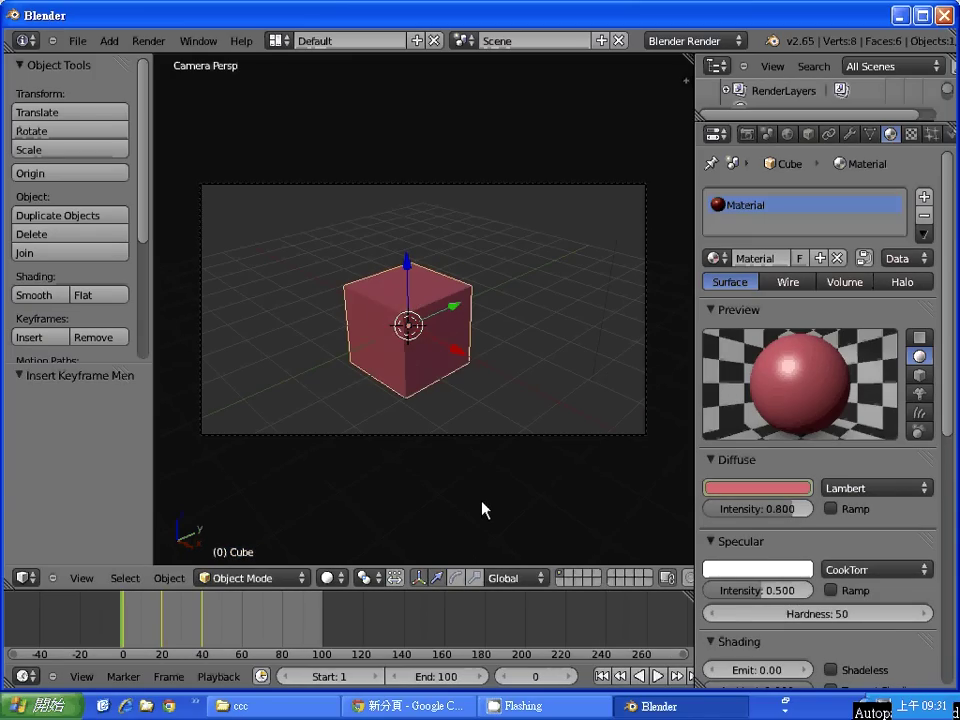
key(alt+a)
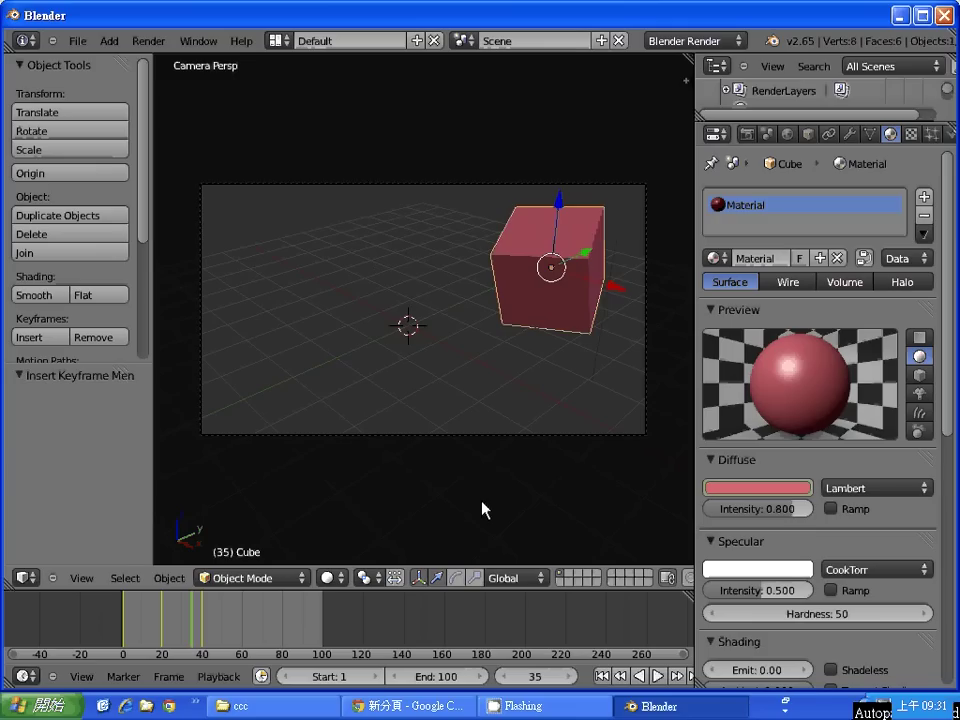
key(alt+a)
key(Left)
key(Left)
key(Left)
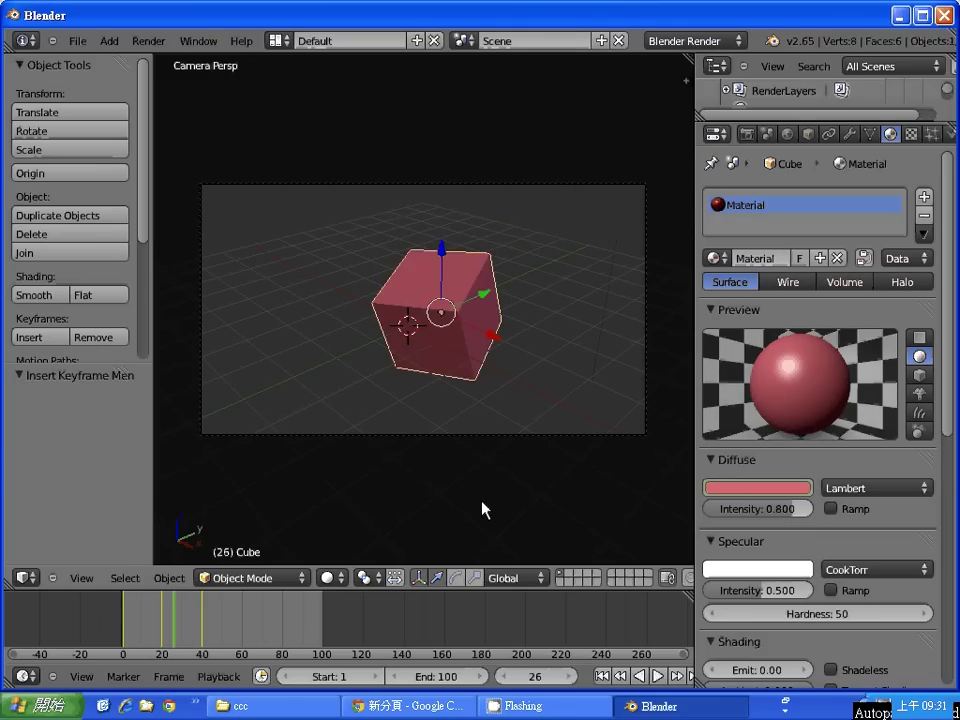
key(Left)
key(Left)
key(Left)
key(Left)
key(Left)
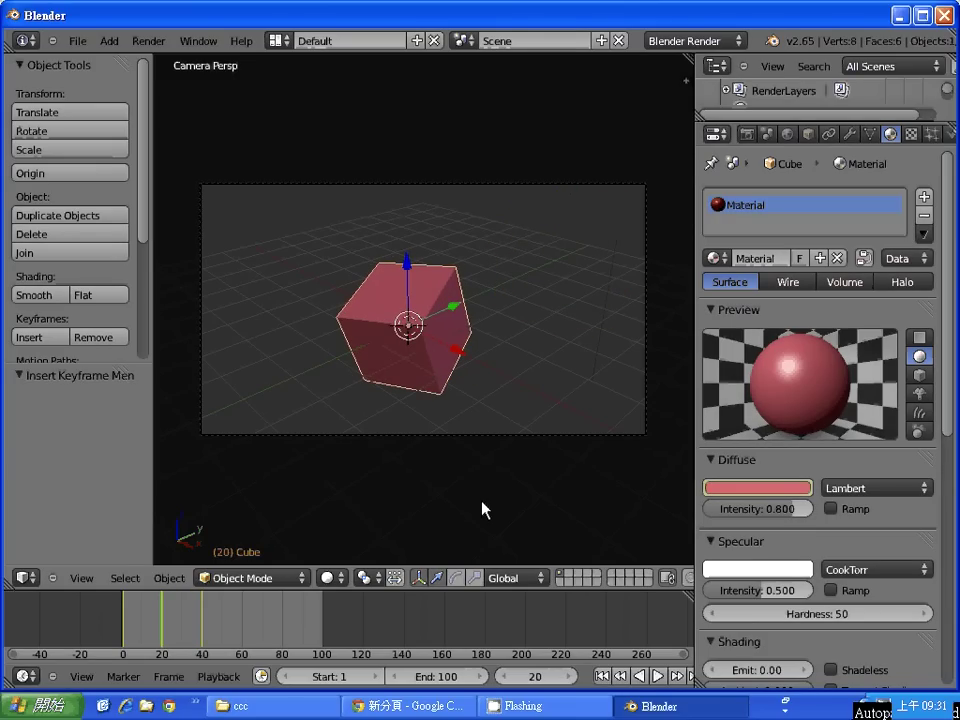
key(Left)
key(shift+Left)
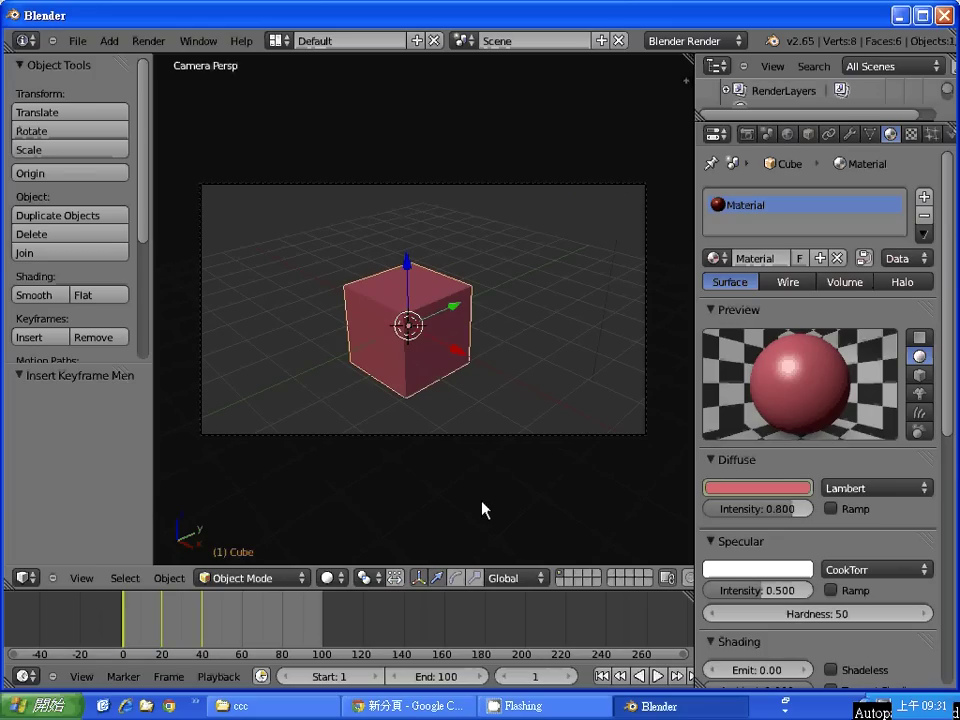
Step: Set the cube's diffuse colour to green and keyframe it at frame 1
click(757, 488)
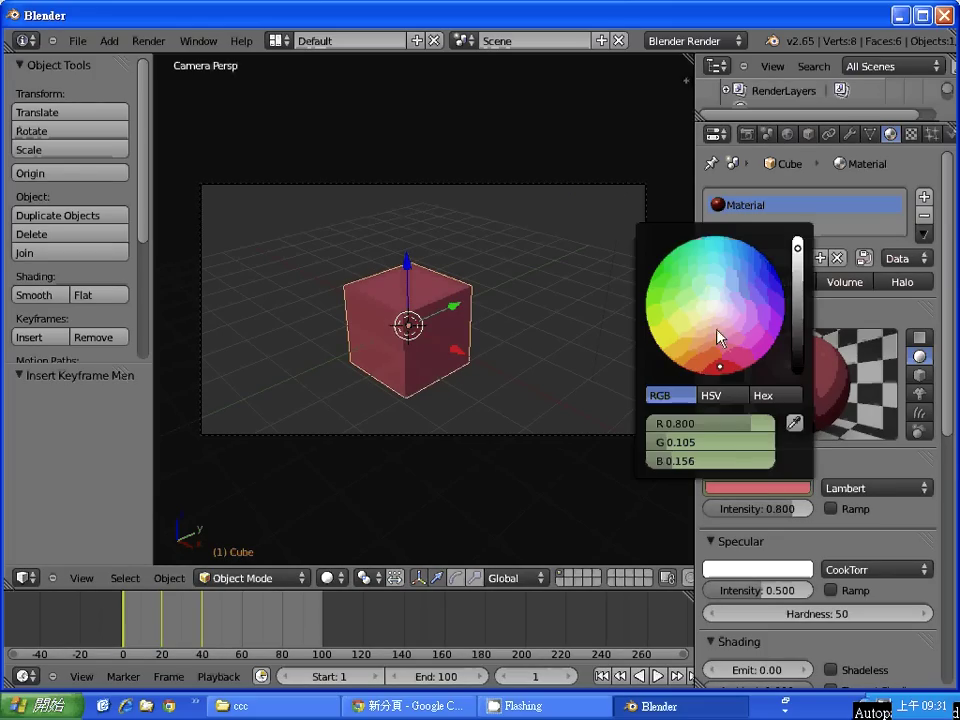
click(662, 284)
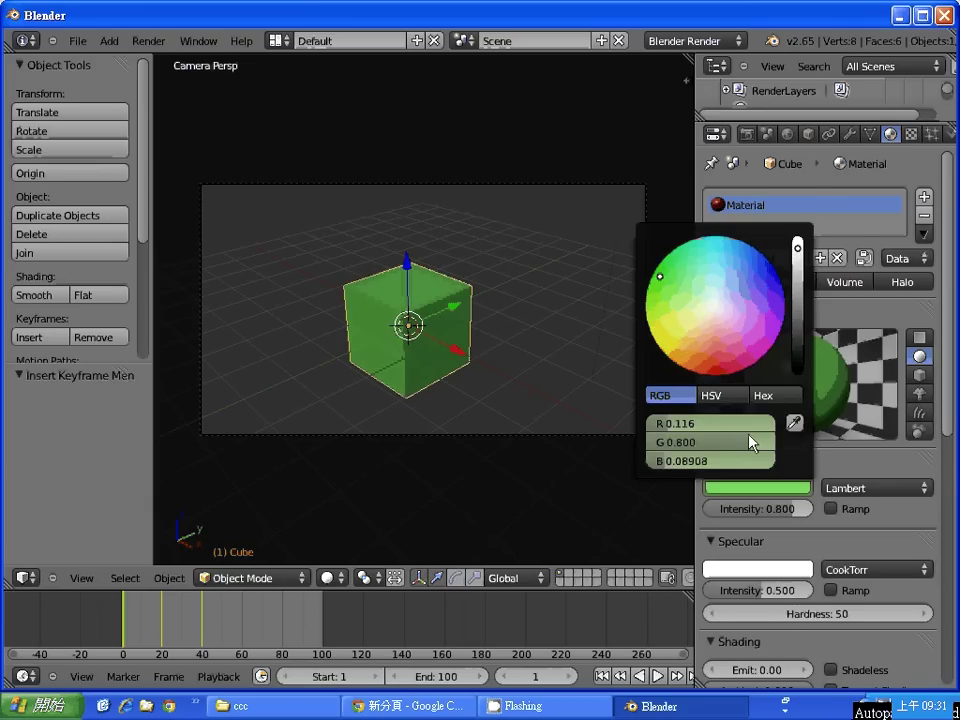
right_click(772, 490)
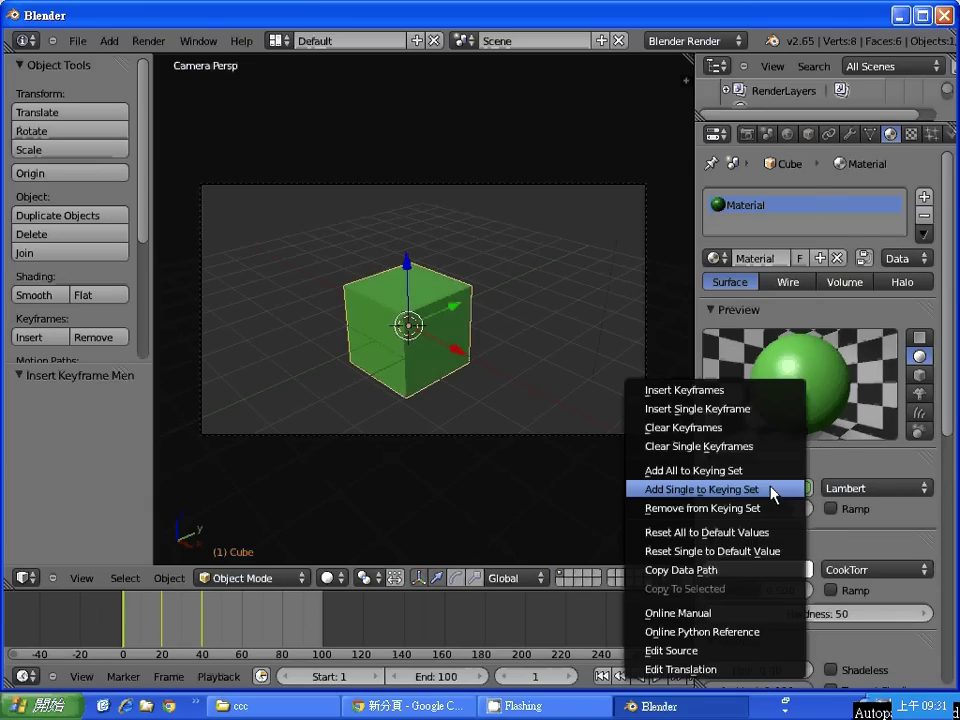
click(757, 406)
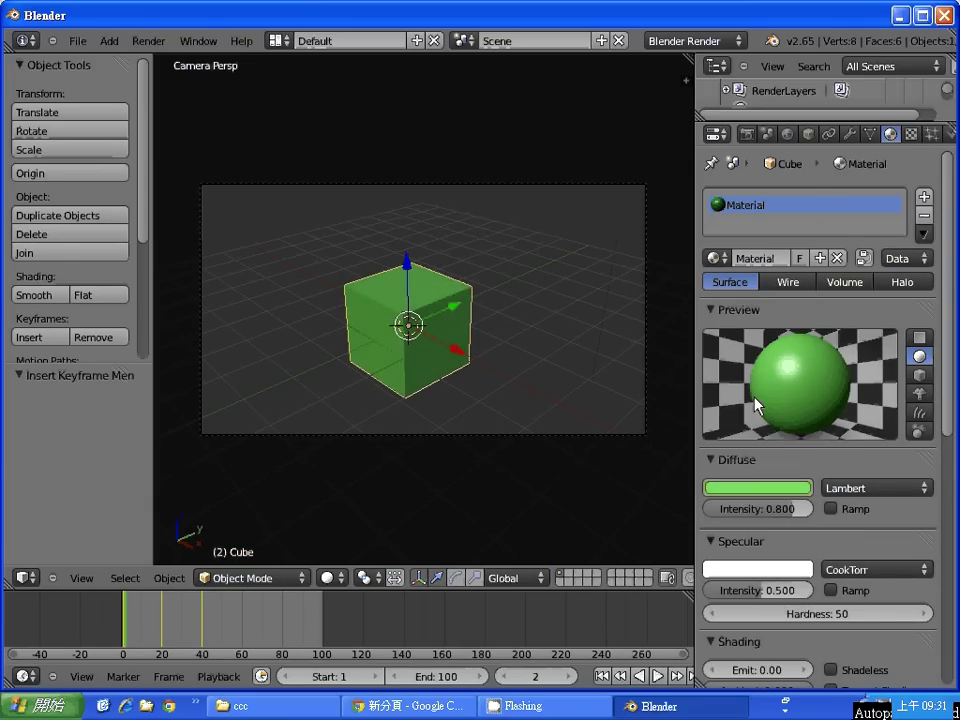
Step: Play the animation forward, in reverse, then forward again to watch the colour shift
key(alt+a)
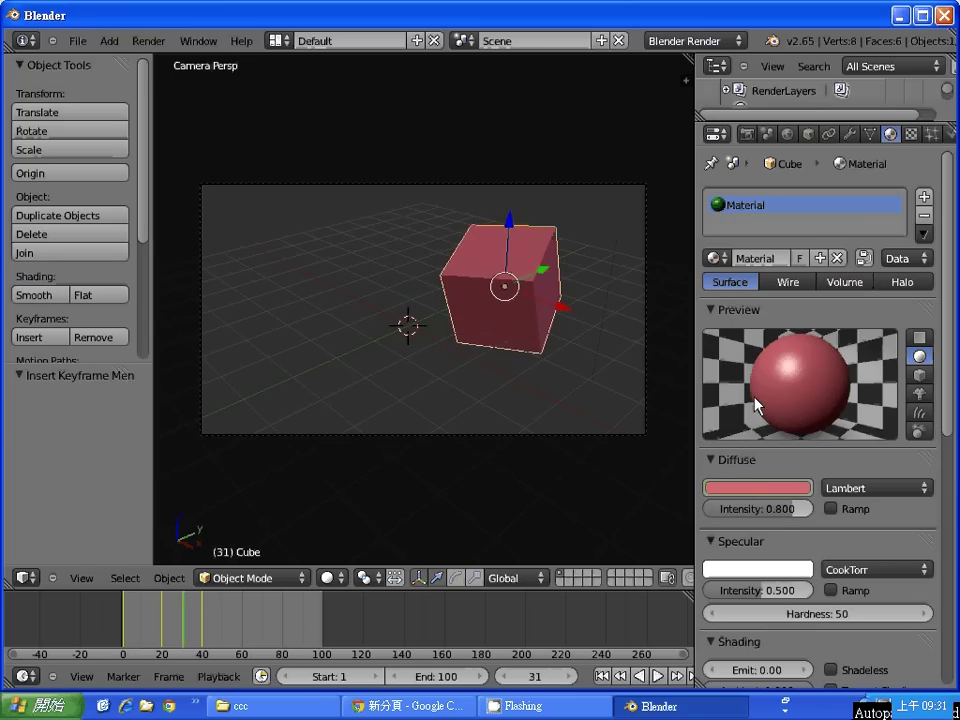
key(shift+alt+a)
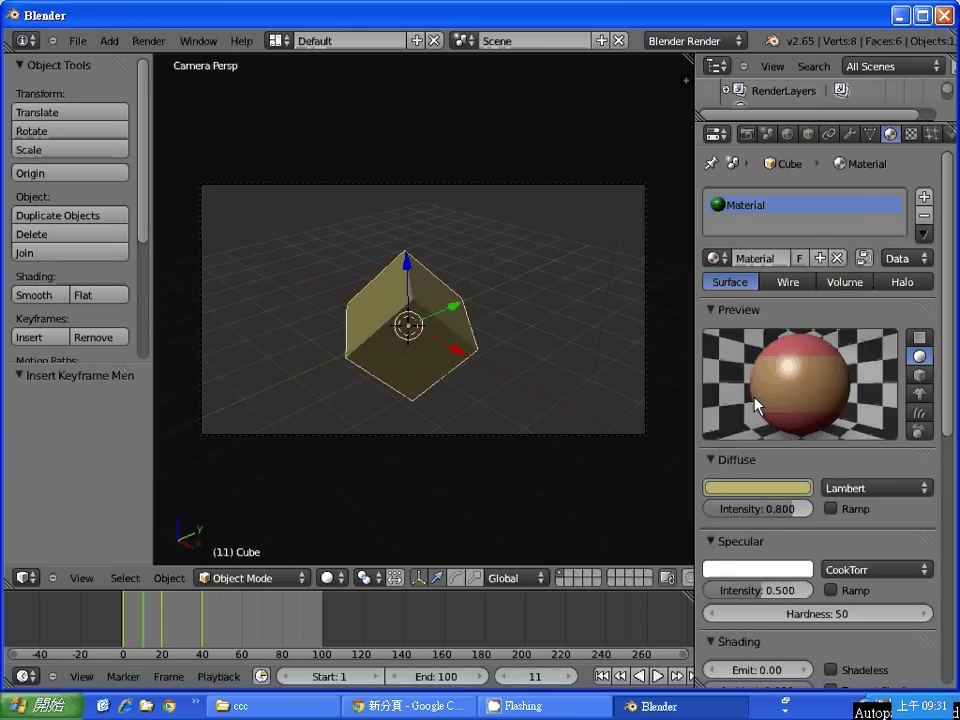
key(alt+a)
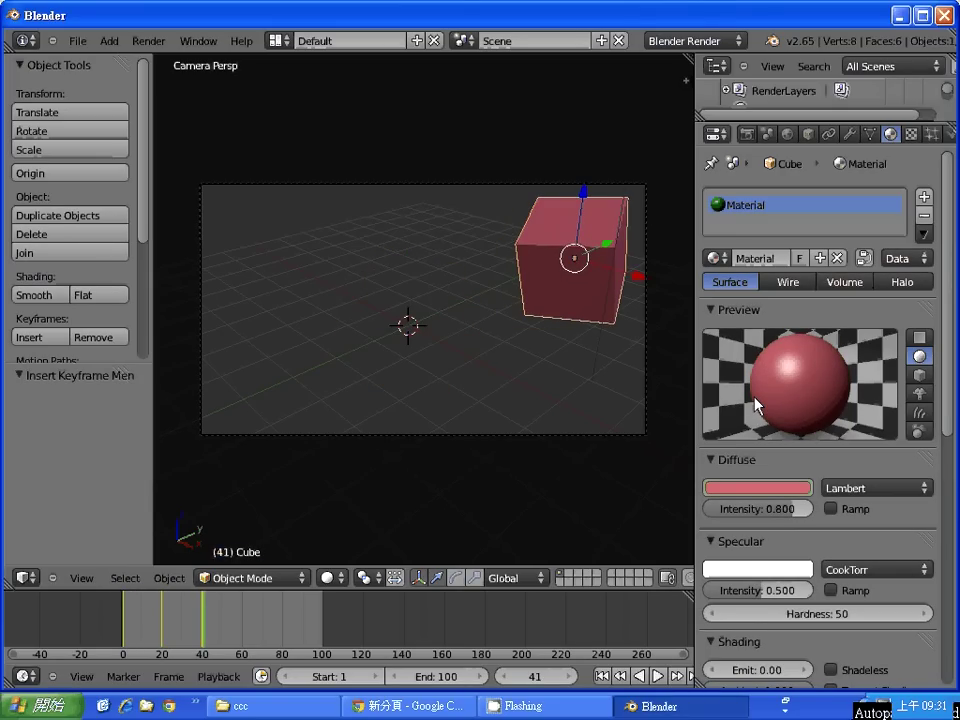
Step: Stop playback, then set the diffuse colour to blue and keyframe it at frame 40
key(Escape)
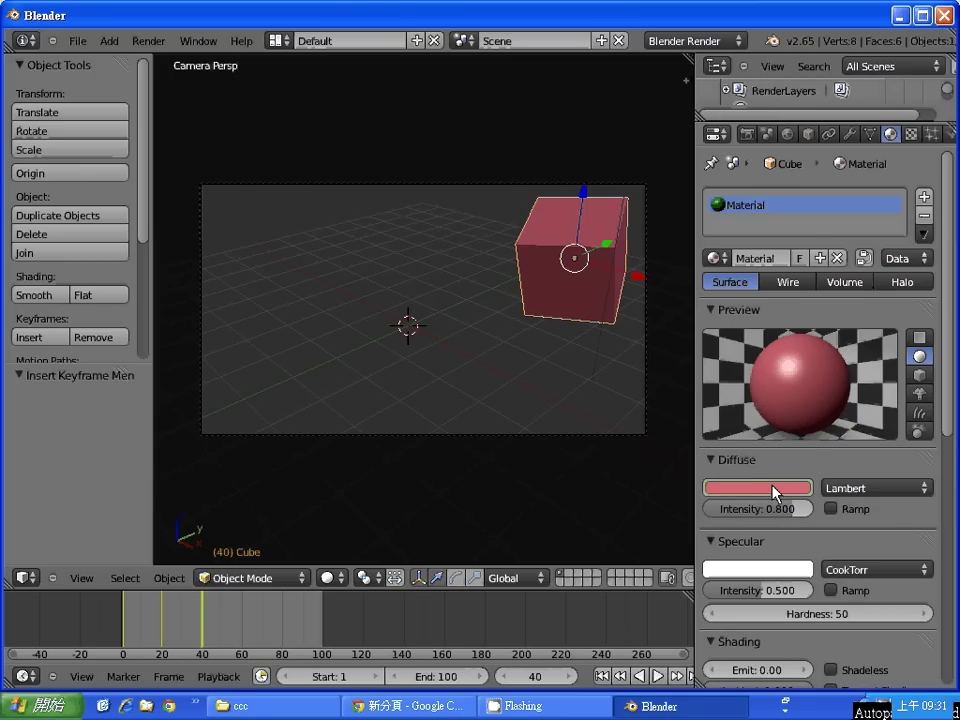
click(768, 494)
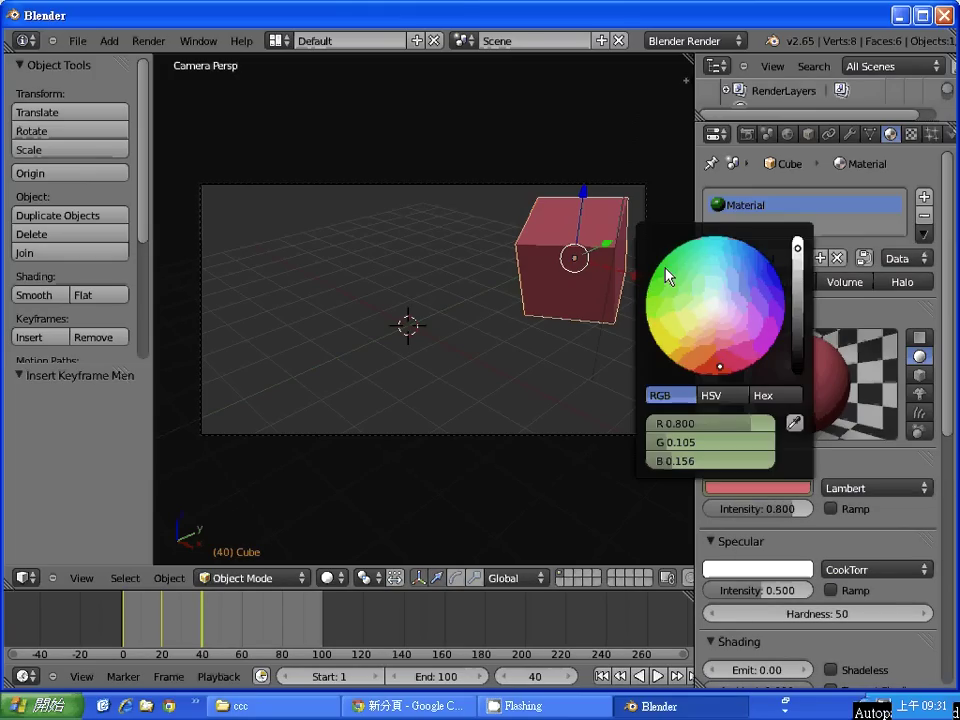
click(766, 268)
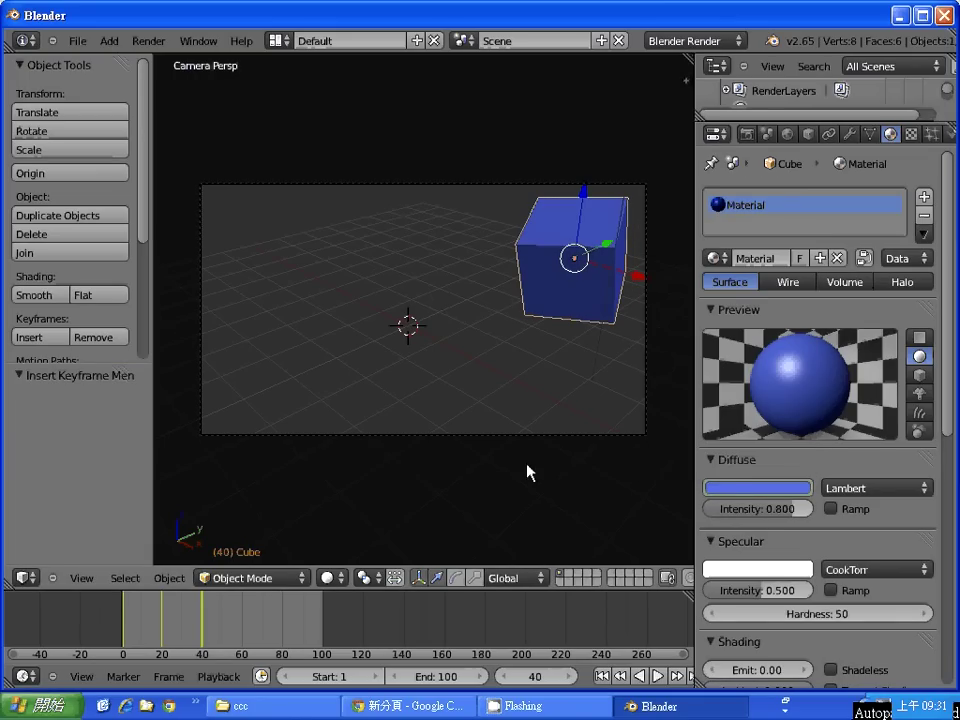
right_click(728, 492)
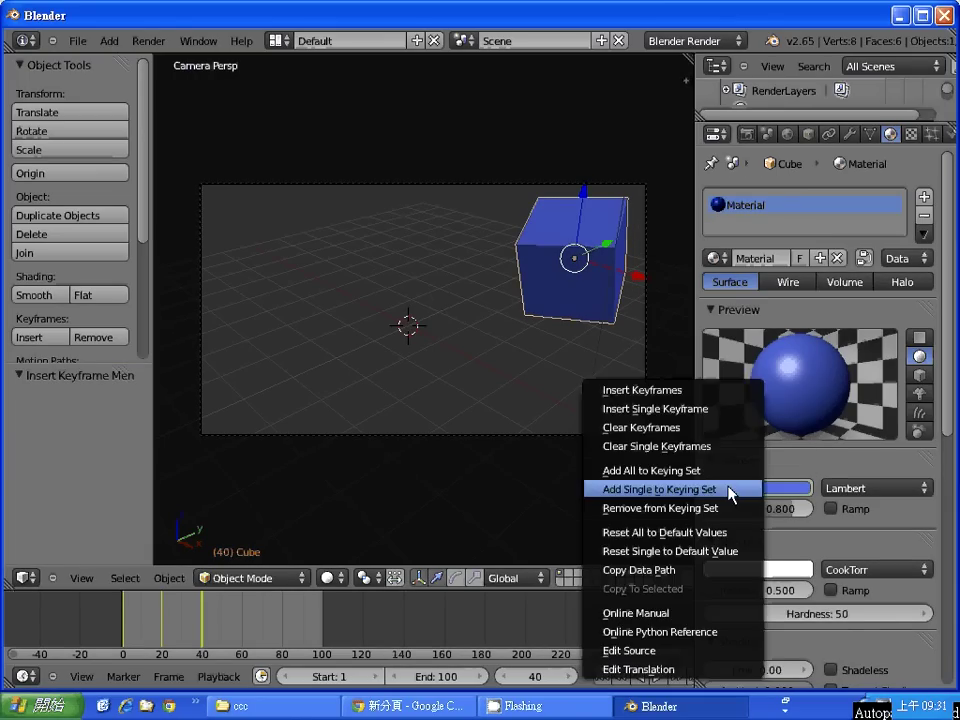
click(716, 399)
Step: Step back and forth through the frames to check the green-to-blue colour change
key(Left)
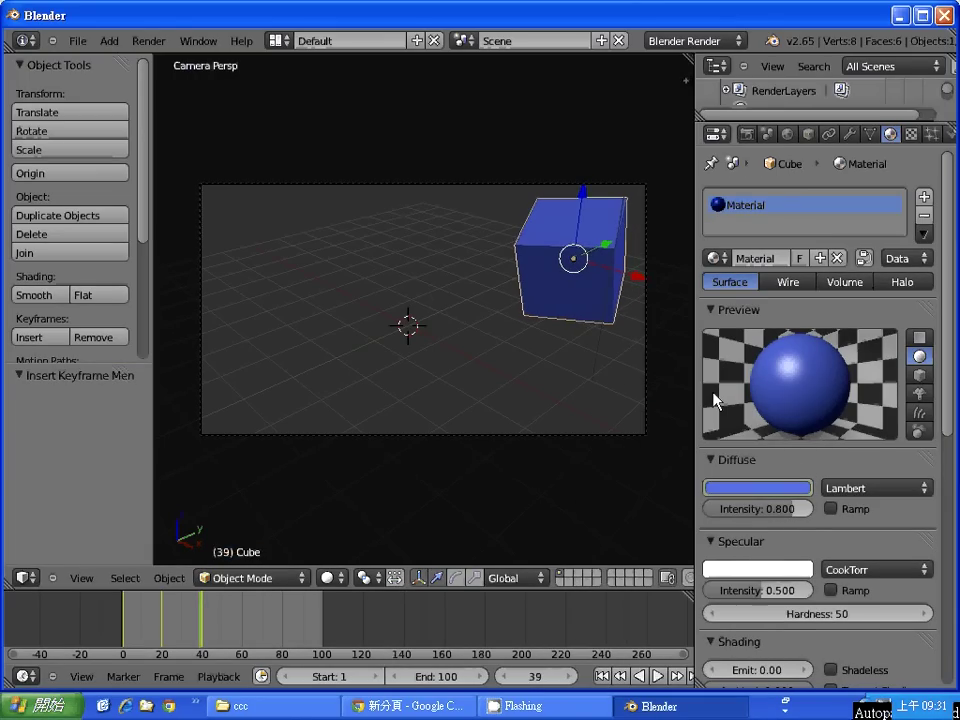
key(Left)
key(Left)
key(Left)
key(Left)
key(Left)
key(Left)
key(Left)
key(Left)
key(Left)
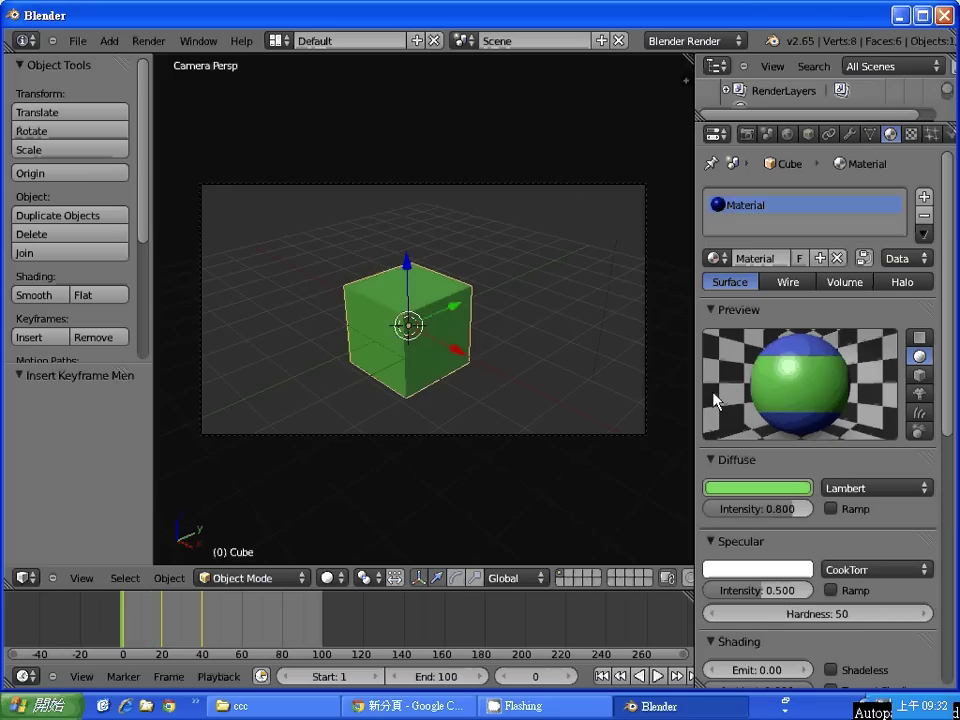
key(Right)
key(Right)
key(Right)
key(Right)
key(Right)
key(Right)
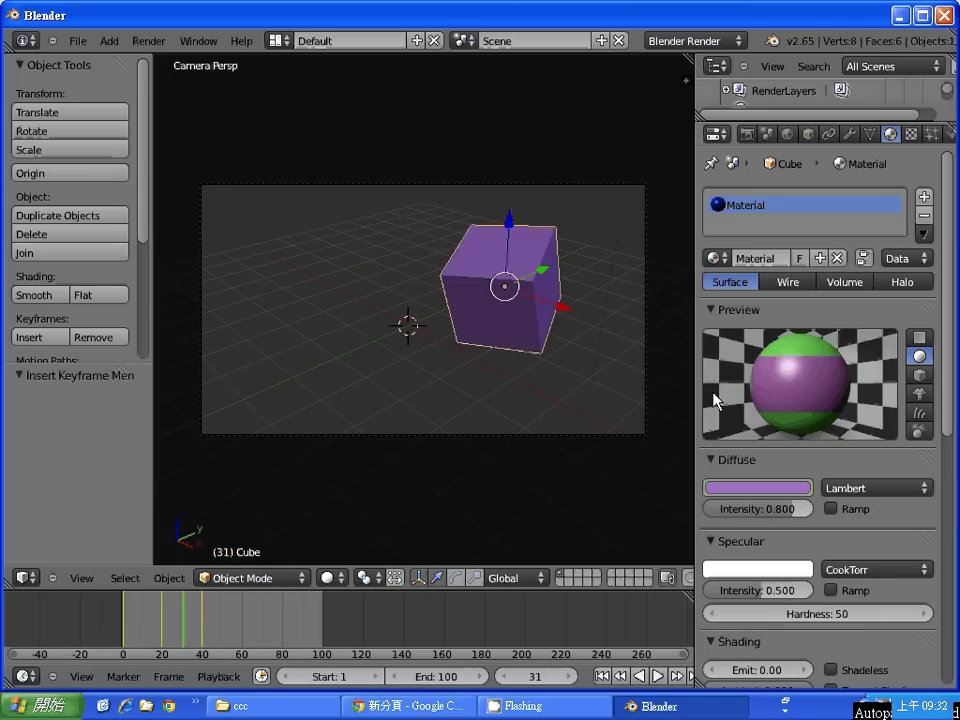
key(Right)
key(Right)
key(Right)
key(Left)
key(Left)
key(Left)
key(Left)
key(Left)
key(Left)
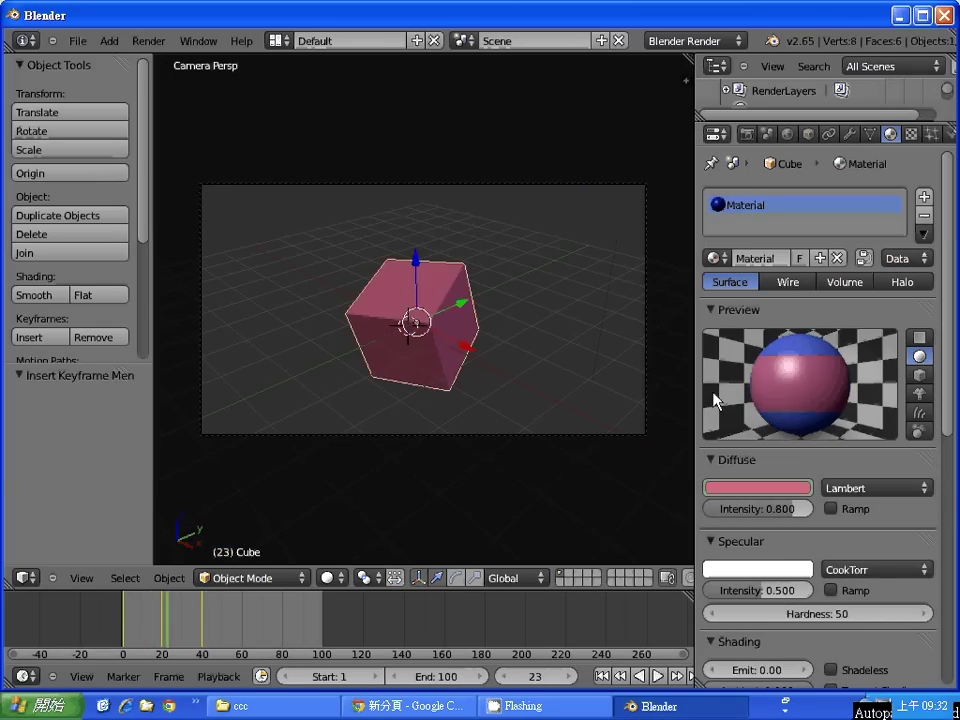
key(Left)
key(Left)
key(Left)
key(Right)
key(Right)
key(Right)
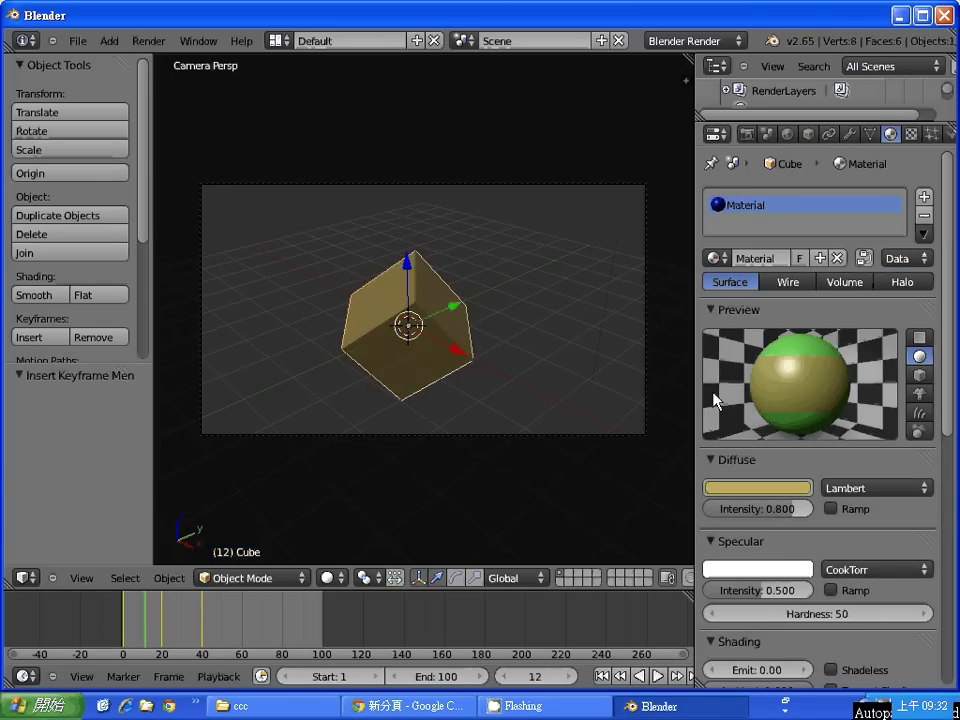
key(Right)
key(Right)
key(Right)
key(Right)
key(Right)
key(Right)
key(Right)
key(Right)
key(Right)
Step: Step a few frames around frame 40 to compare the cube's colours
key(Left)
key(Left)
key(Left)
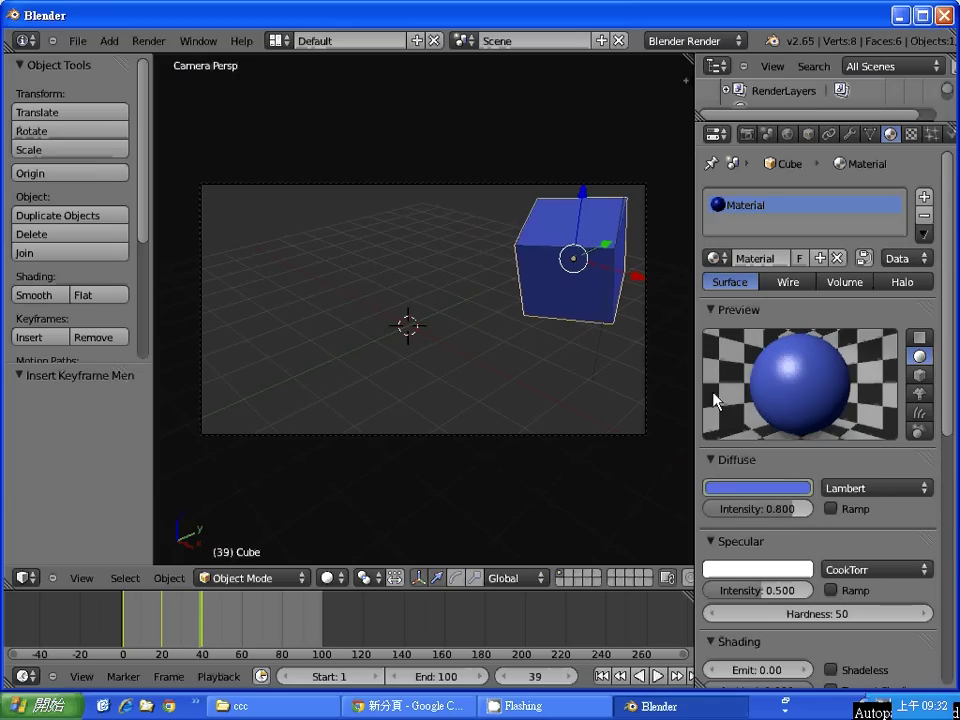
key(Right)
key(Left)
key(Left)
key(Left)
key(Left)
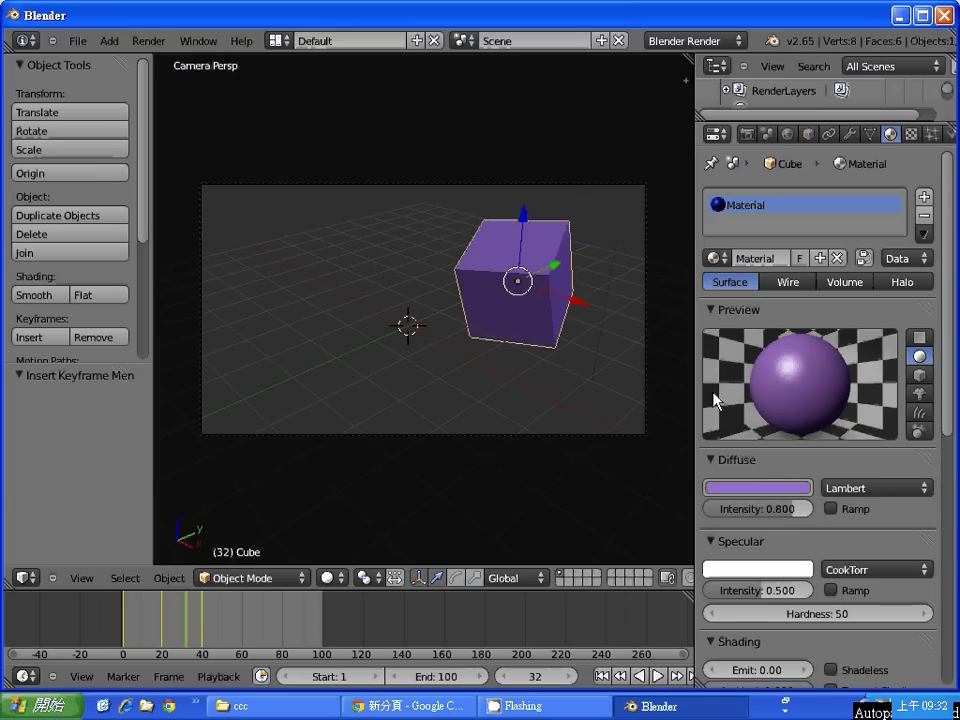
key(Right)
key(Right)
key(Right)
key(Right)
key(Right)
key(Right)
key(Left)
key(Left)
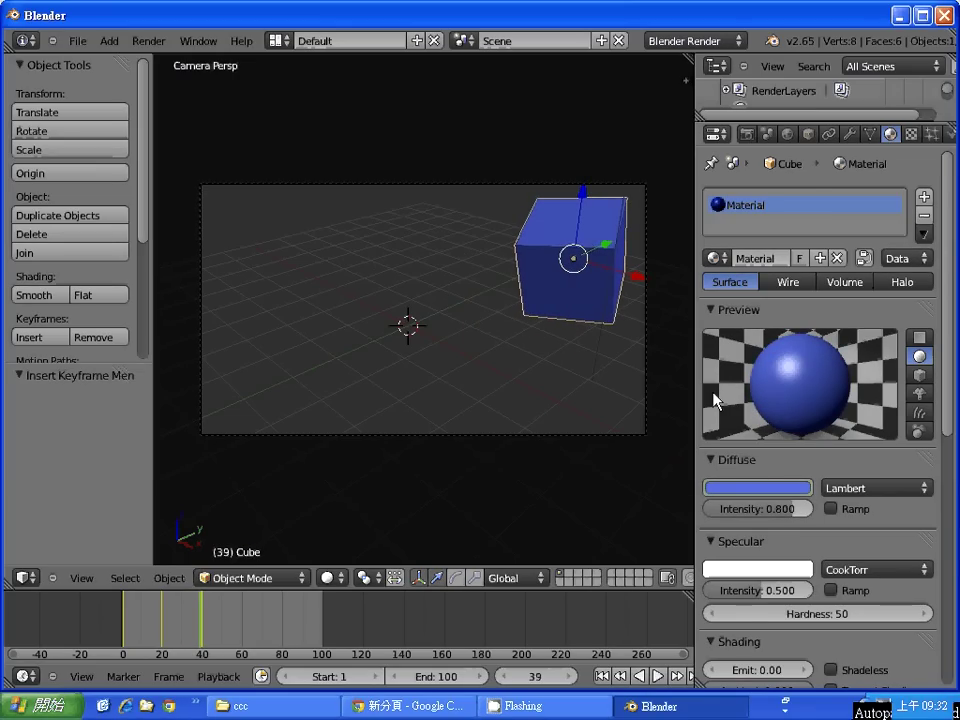
key(Right)
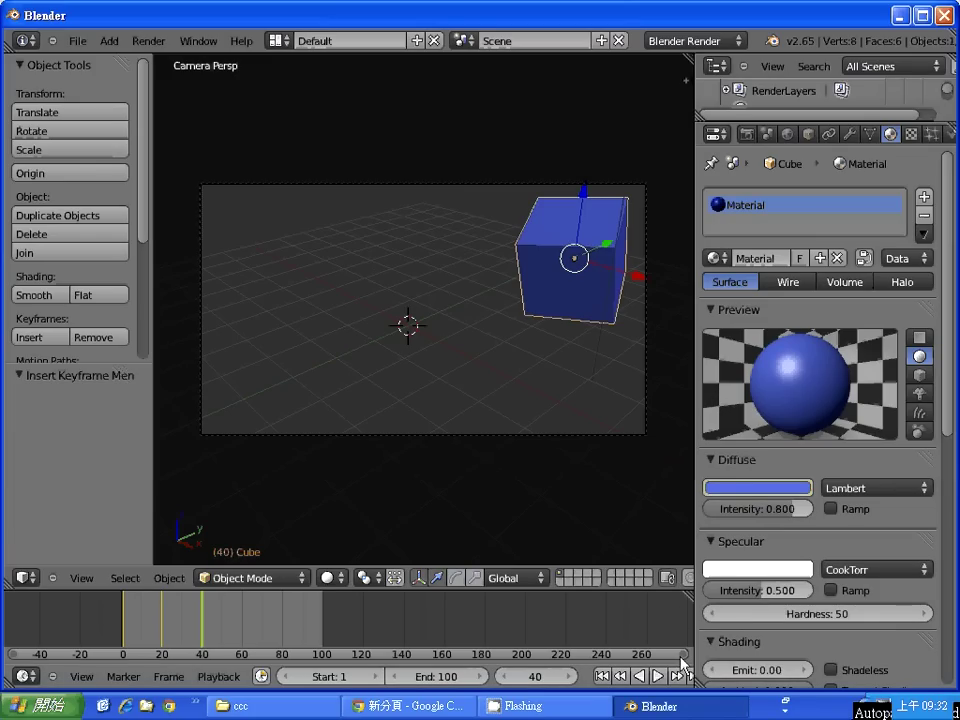
Step: Change the Timeline End frame from 100 to 40
click(540, 680)
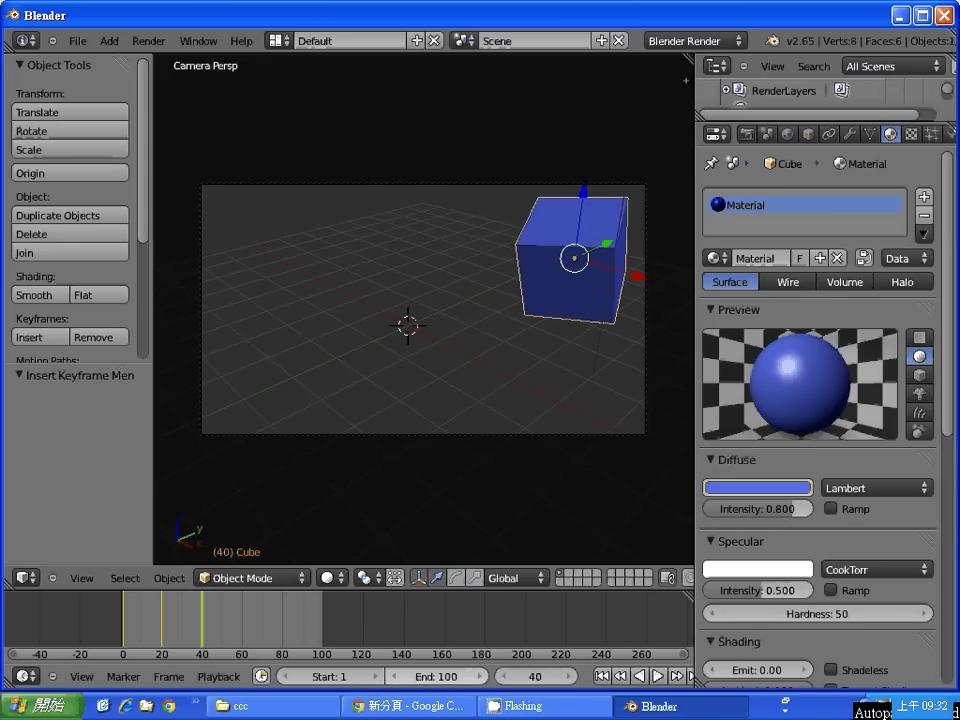
click(449, 676)
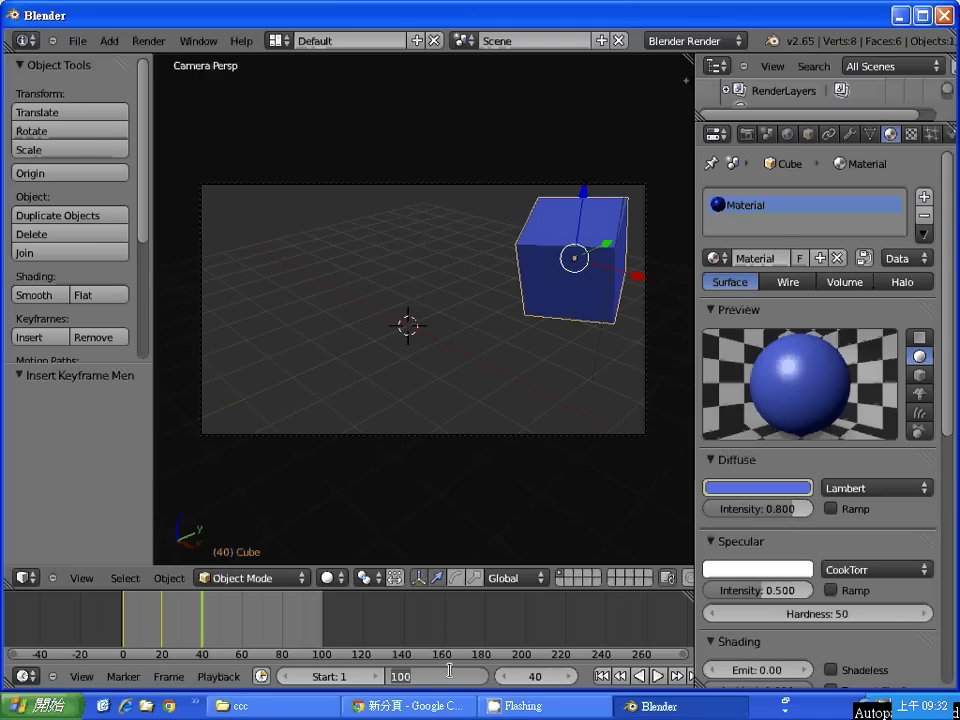
text(40)
key(Return)
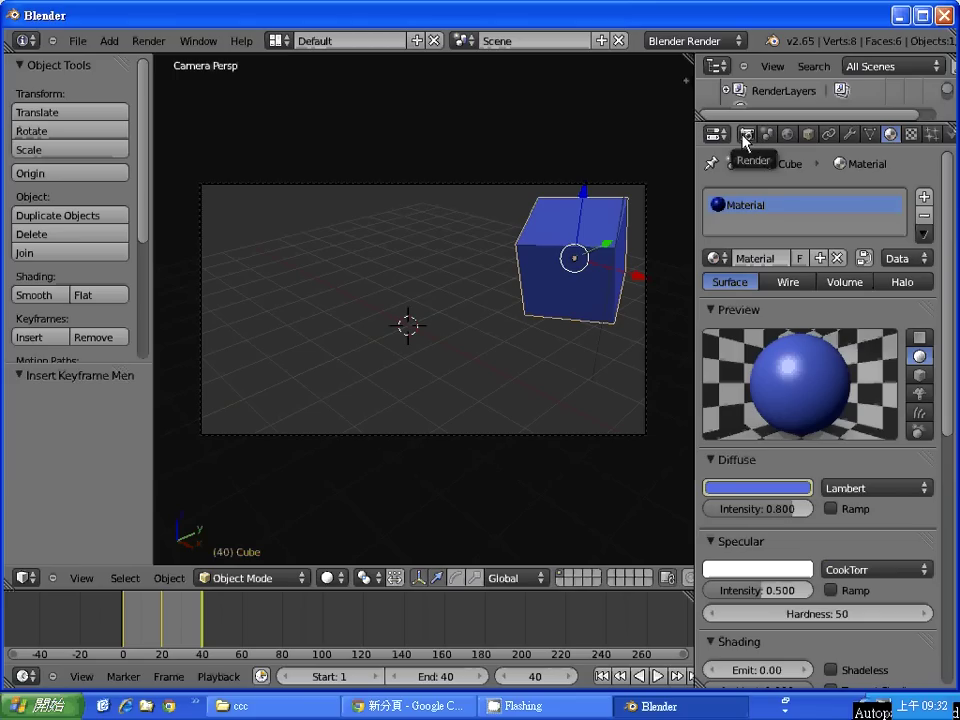
Step: Show the Render properties and scroll down to the Output section
click(745, 135)
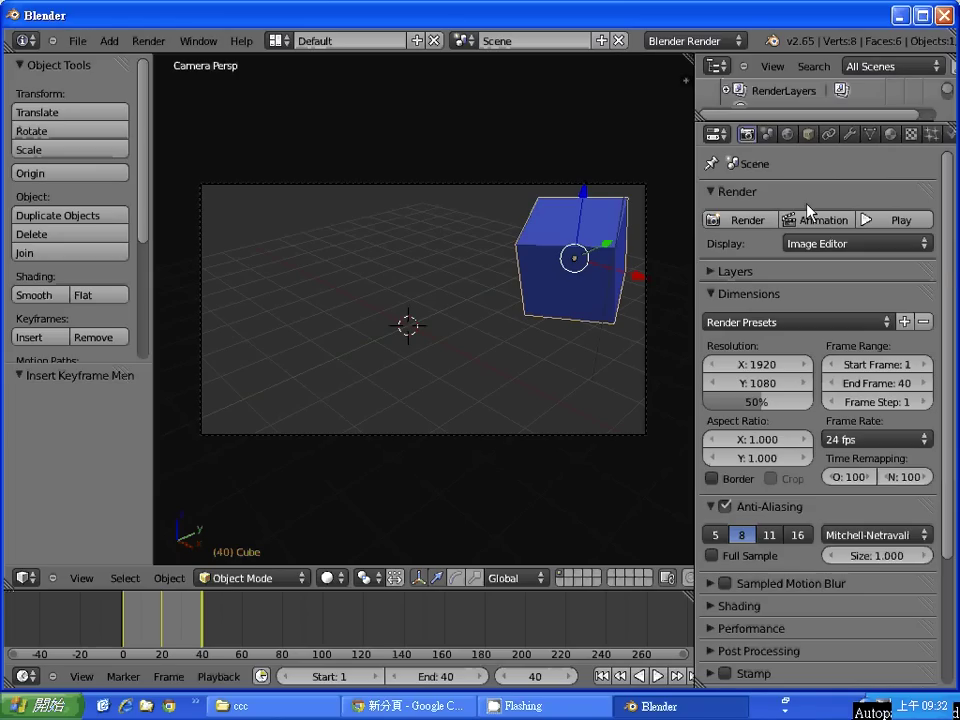
click(891, 227)
scroll(955, 292, down, 3)
scroll(955, 292, down, 1)
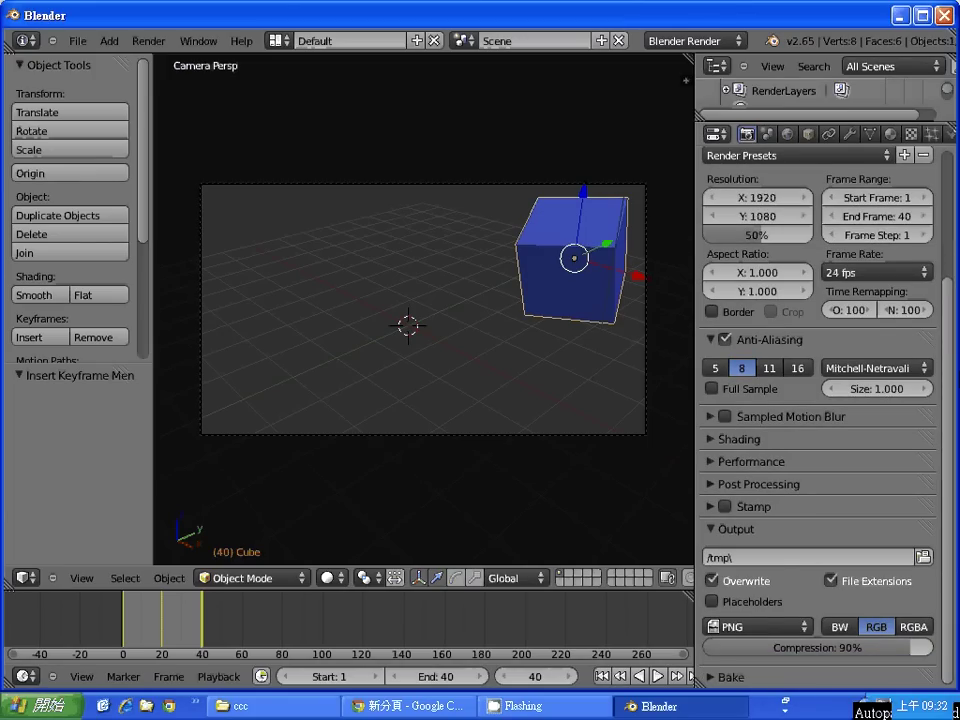
Step: Select the /tmp\ output path text, then bring up the Windows Start menu
click(780, 568)
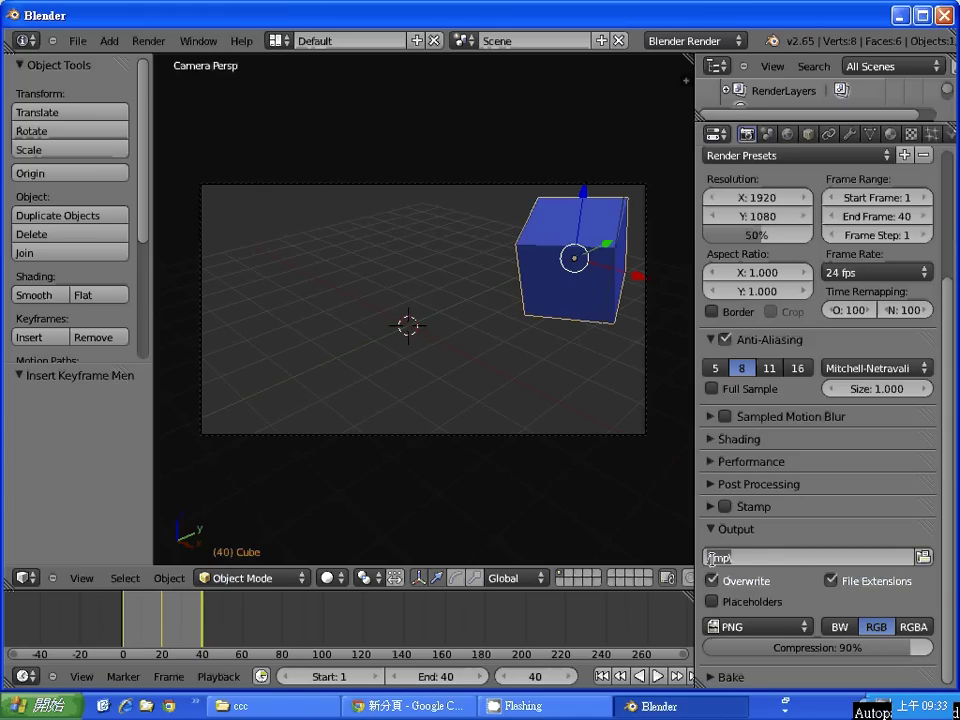
drag(710, 557, 750, 558)
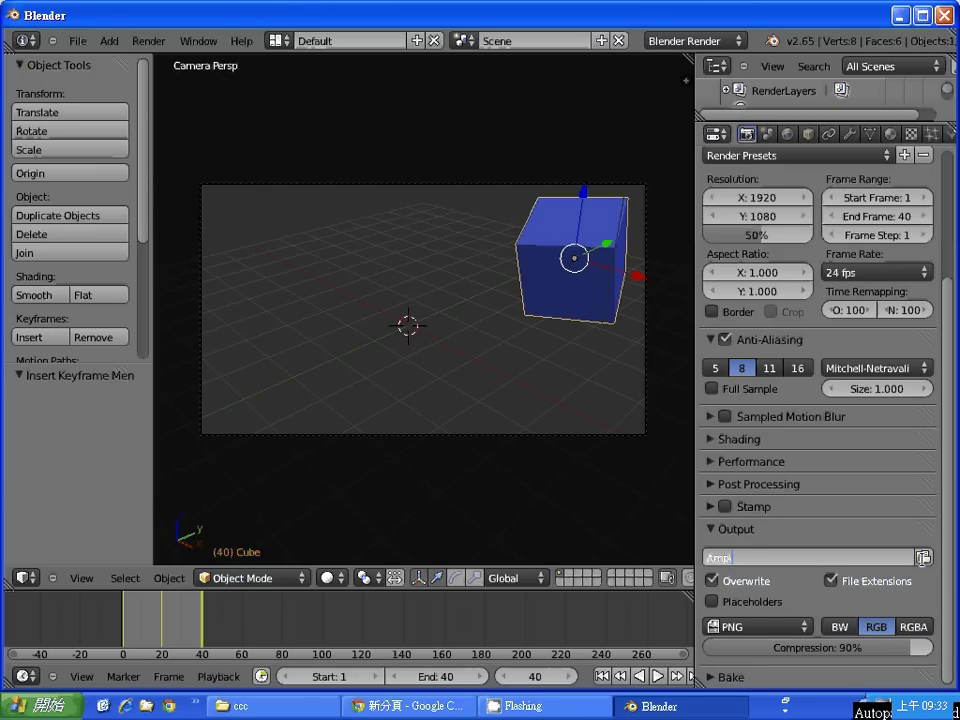
click(35, 705)
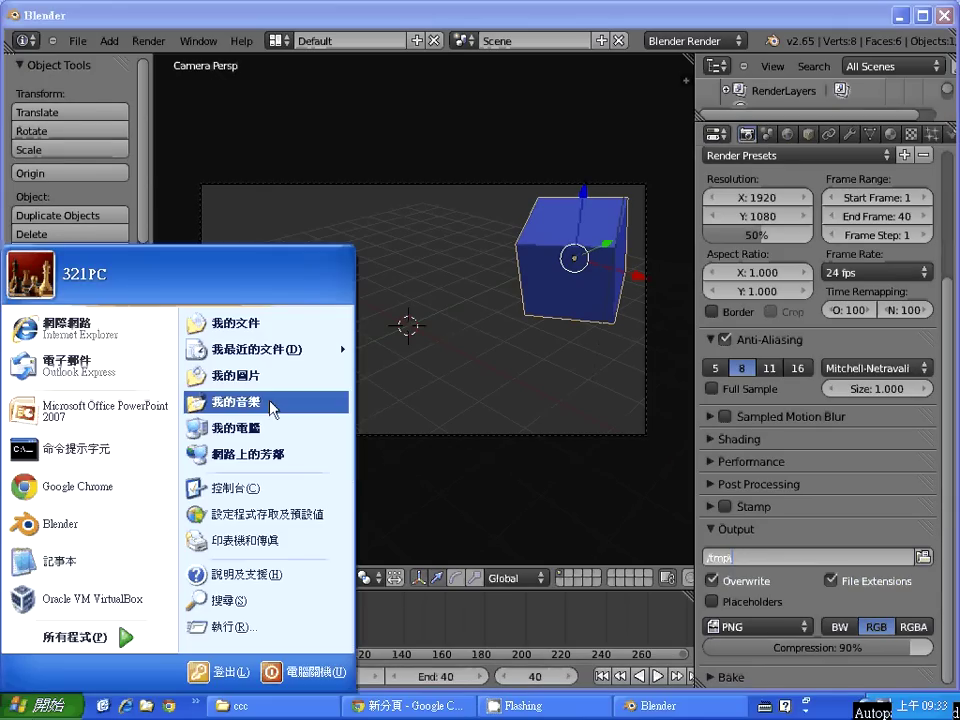
Step: Open My Computer and browse the folders on Local Disk (C:)
click(245, 428)
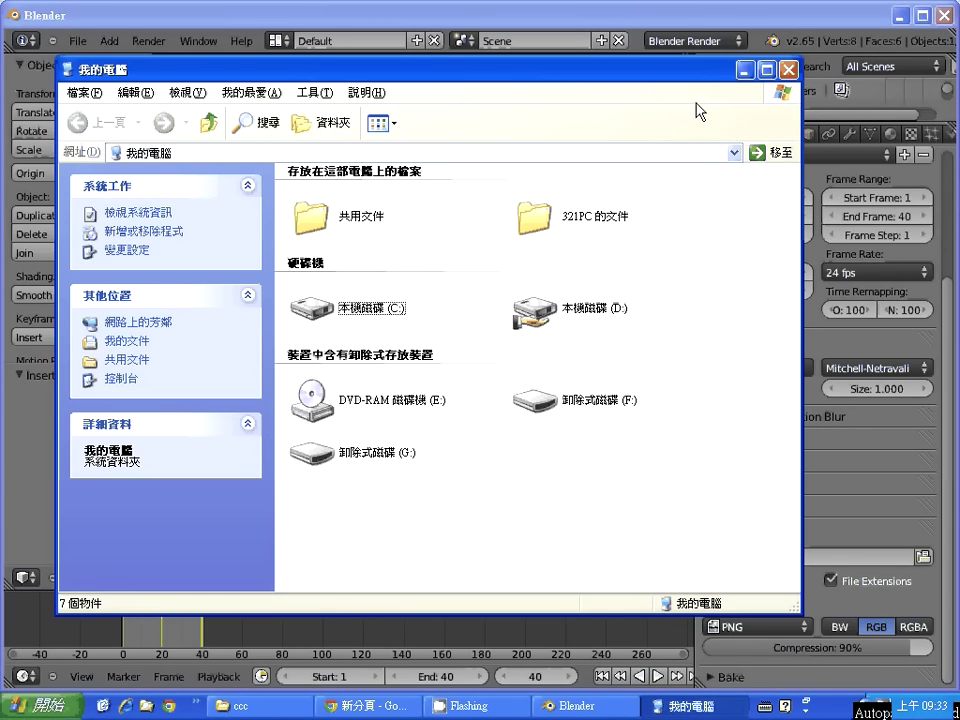
double_click(340, 307)
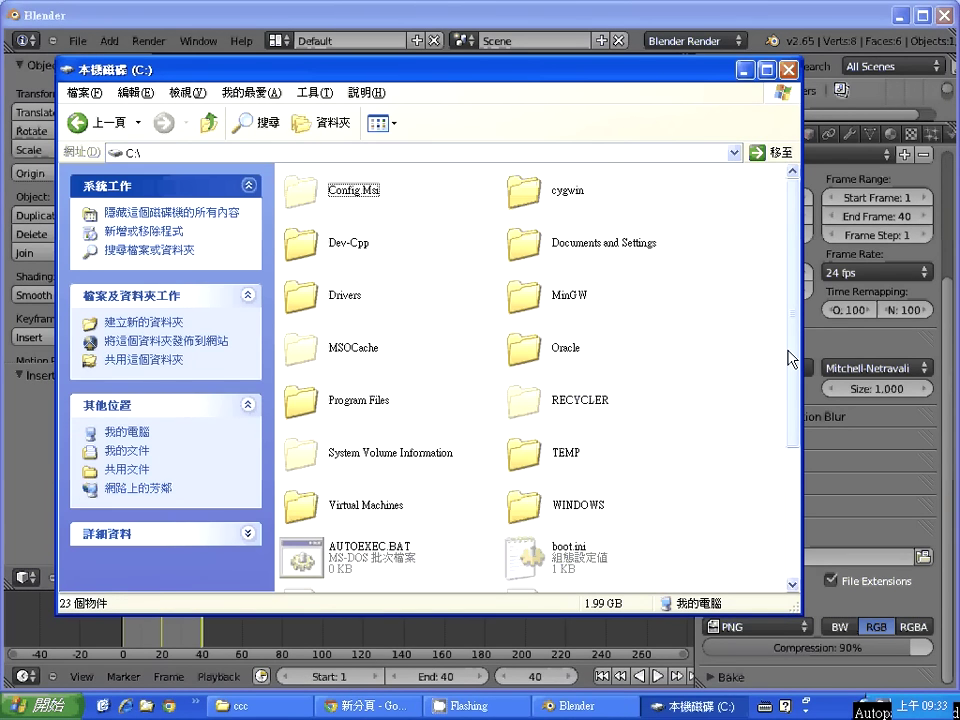
drag(790, 358, 791, 583)
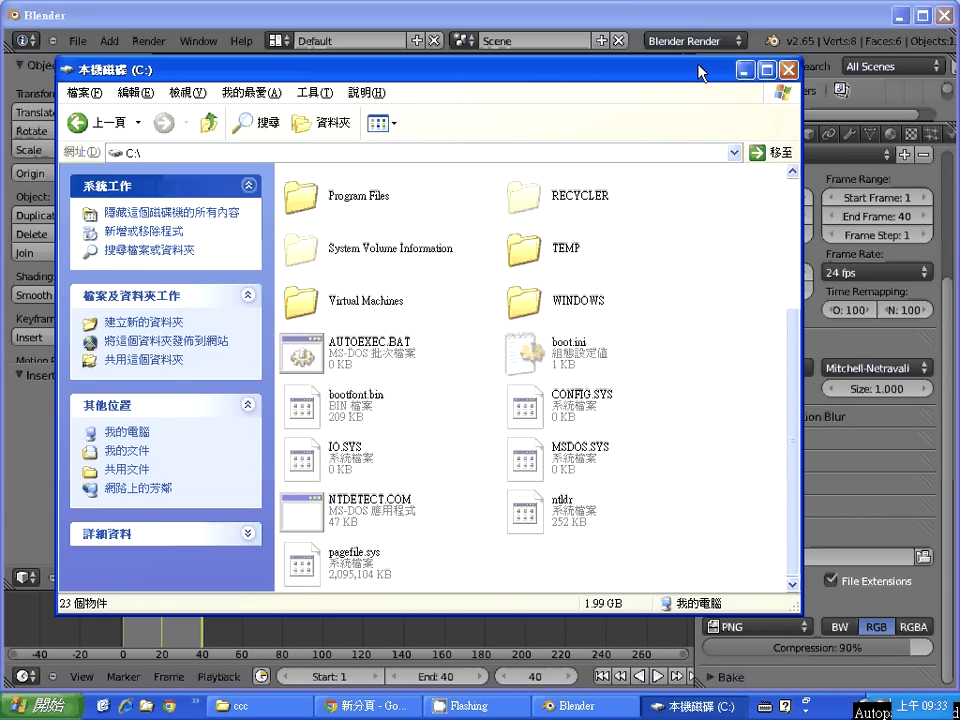
click(744, 70)
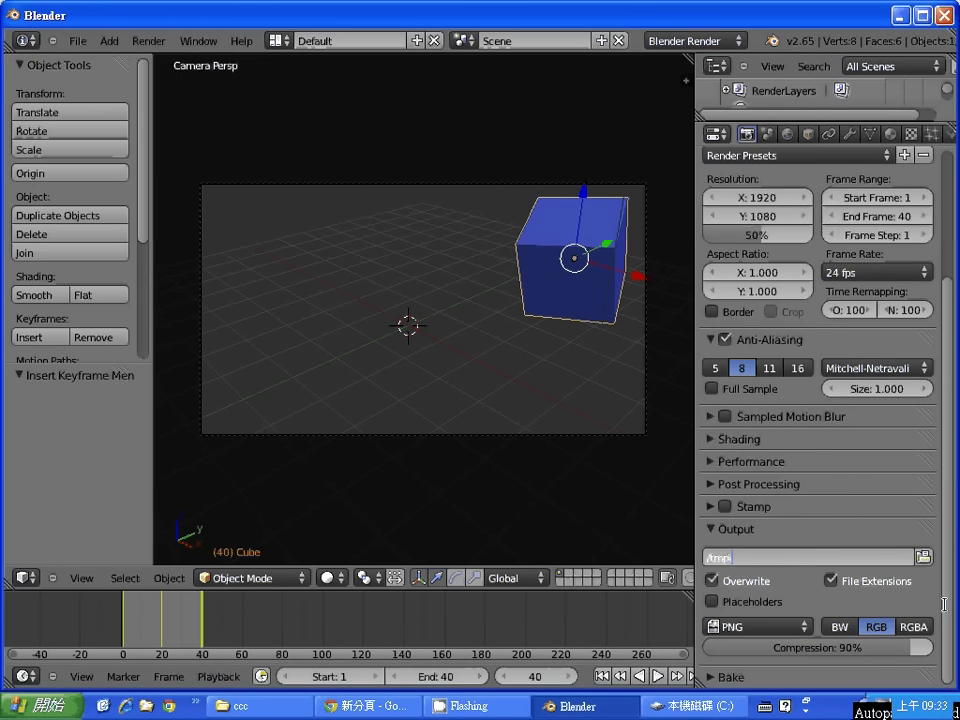
scroll(941, 565, up, 5)
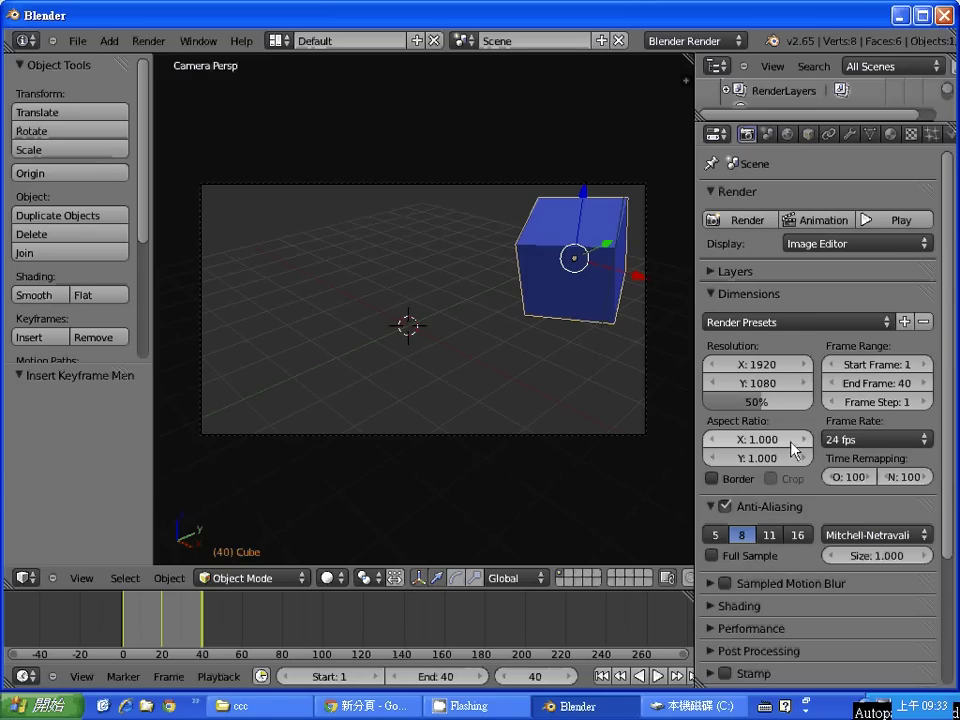
click(918, 444)
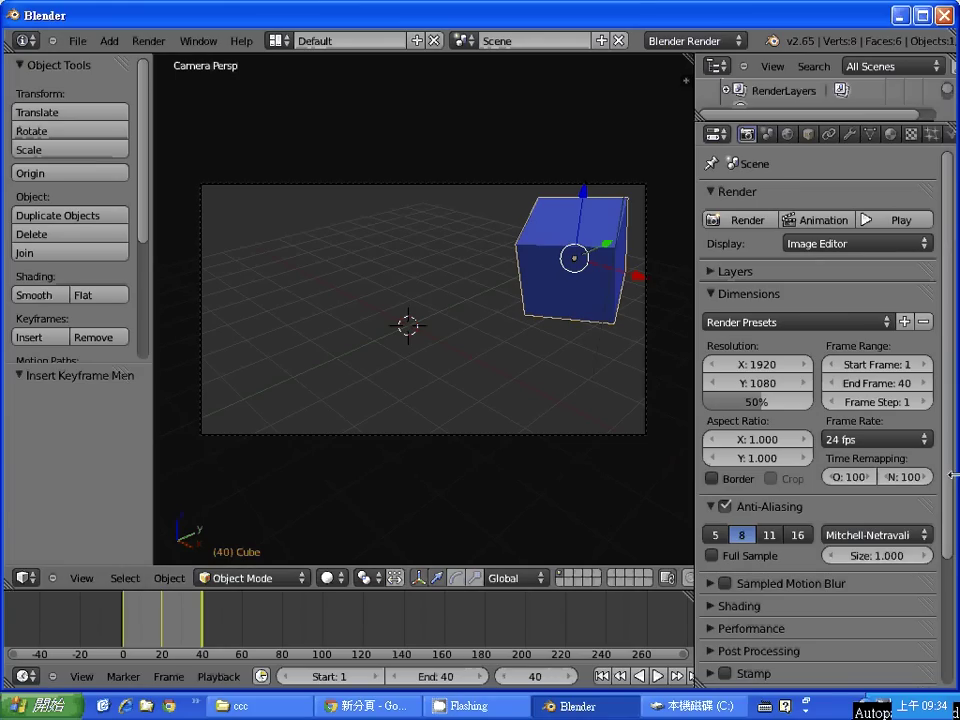
scroll(950, 500, down, 3)
scroll(940, 550, down, 2)
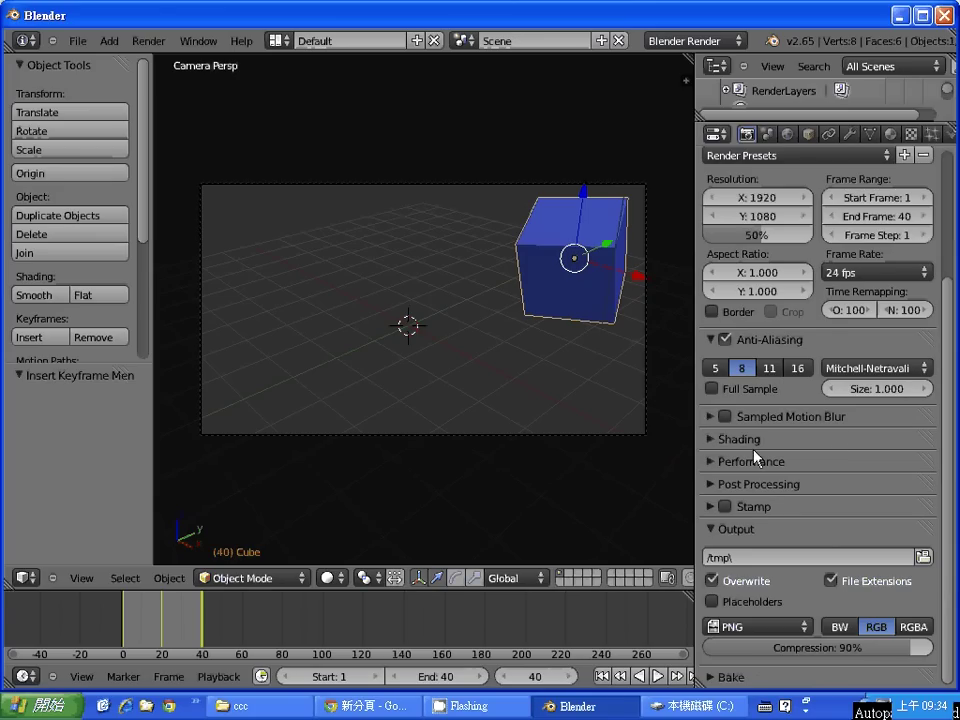
click(711, 484)
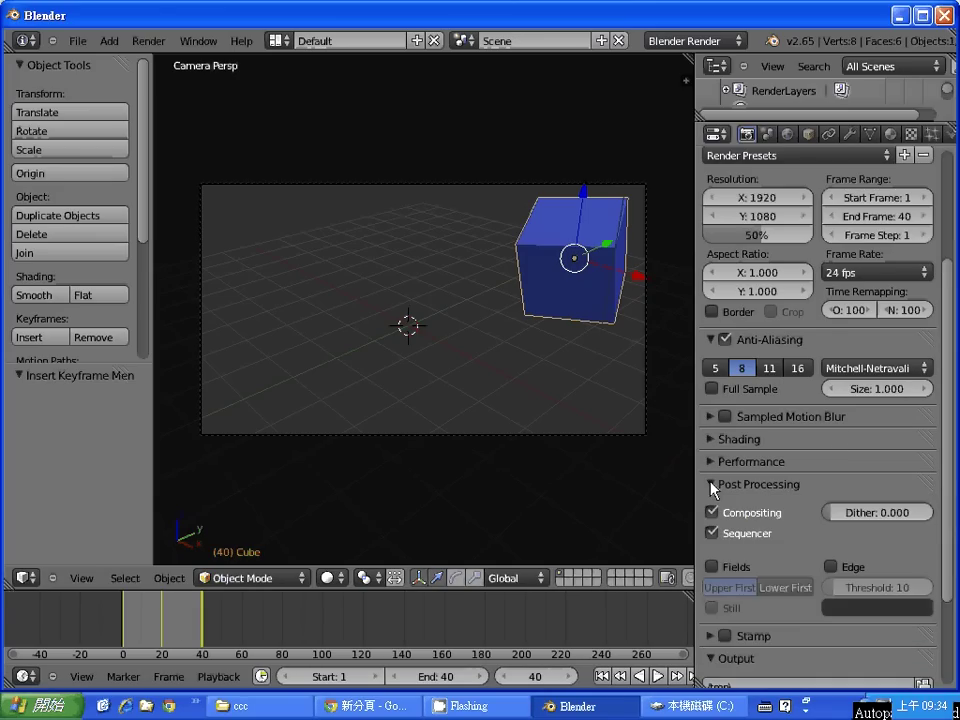
click(711, 484)
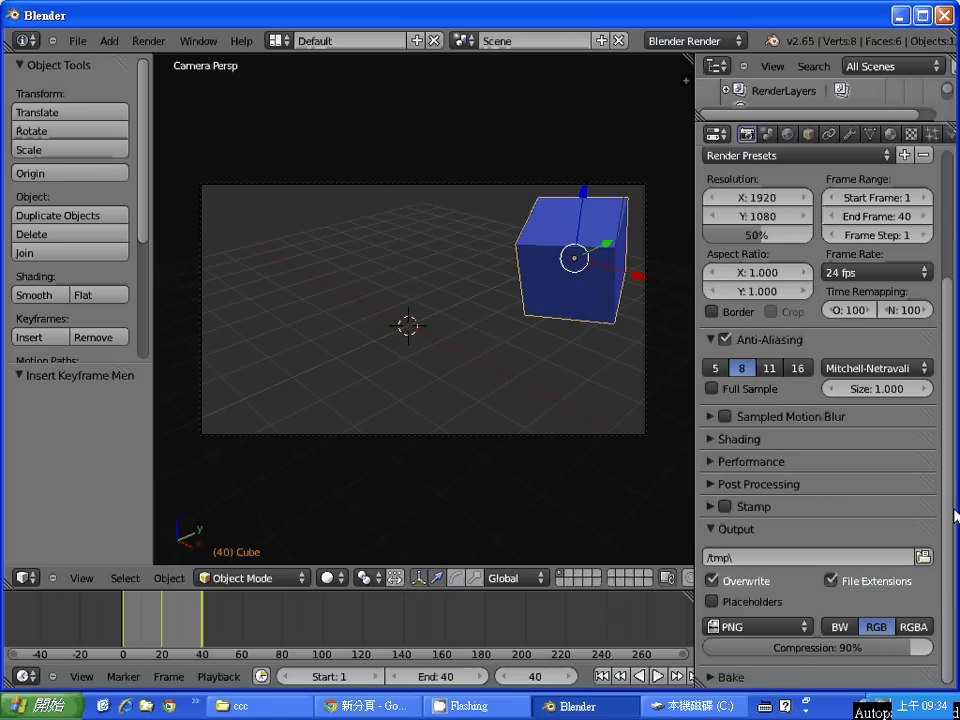
scroll(955, 340, up, 5)
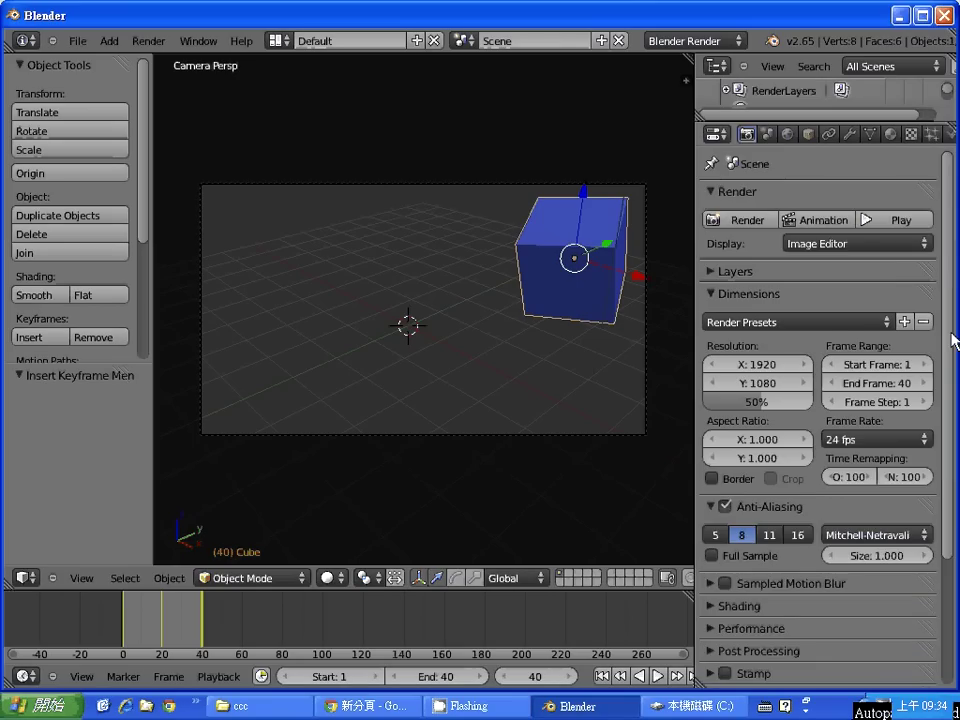
scroll(955, 340, down, 2)
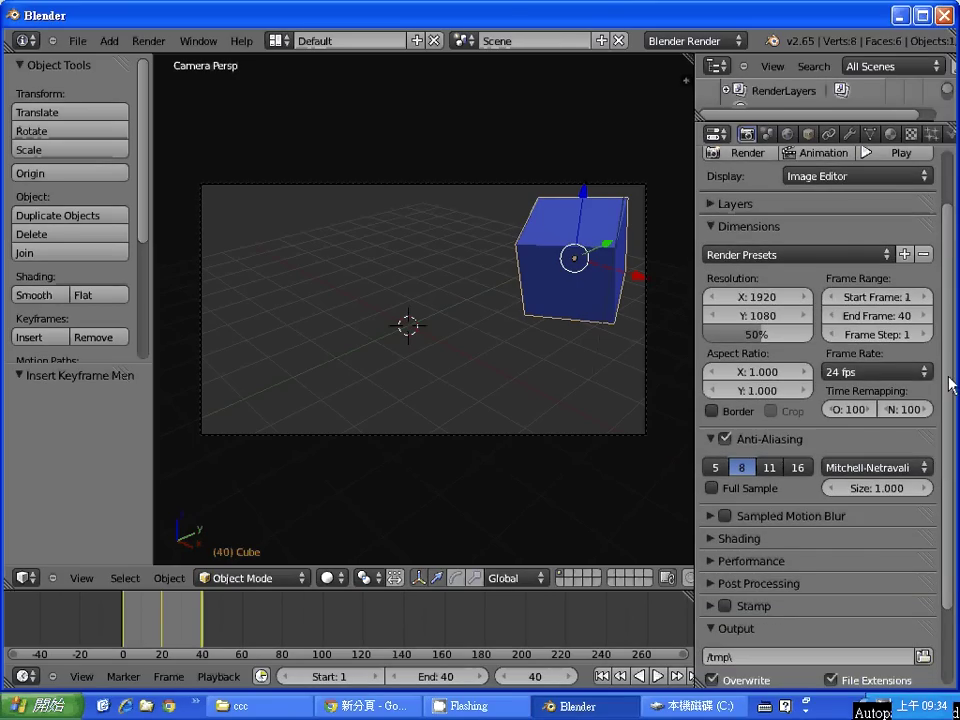
scroll(949, 386, down, 4)
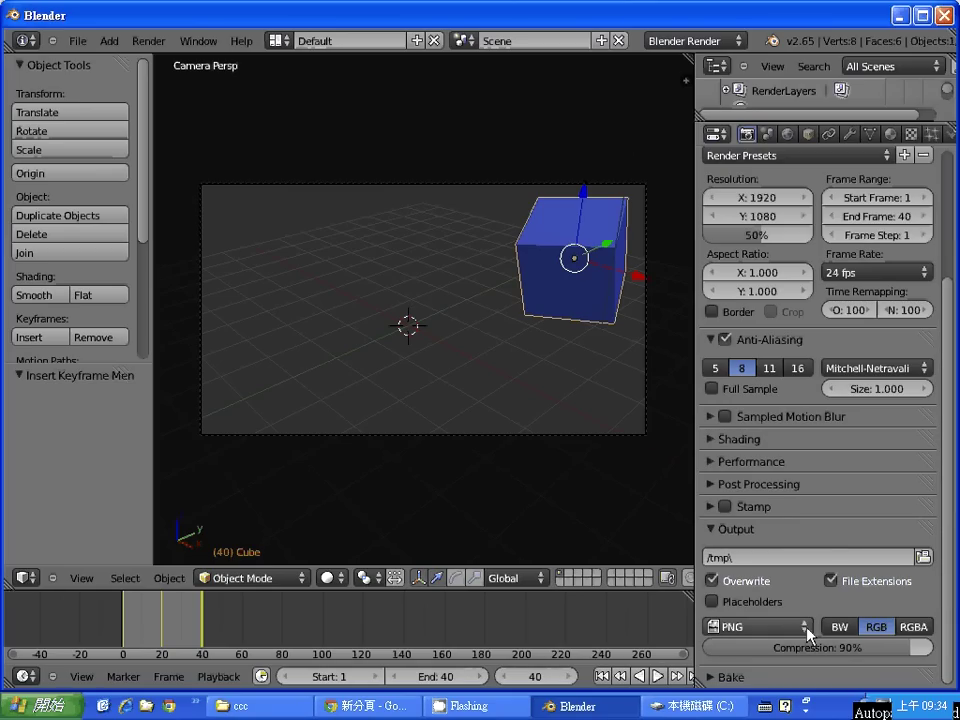
click(752, 628)
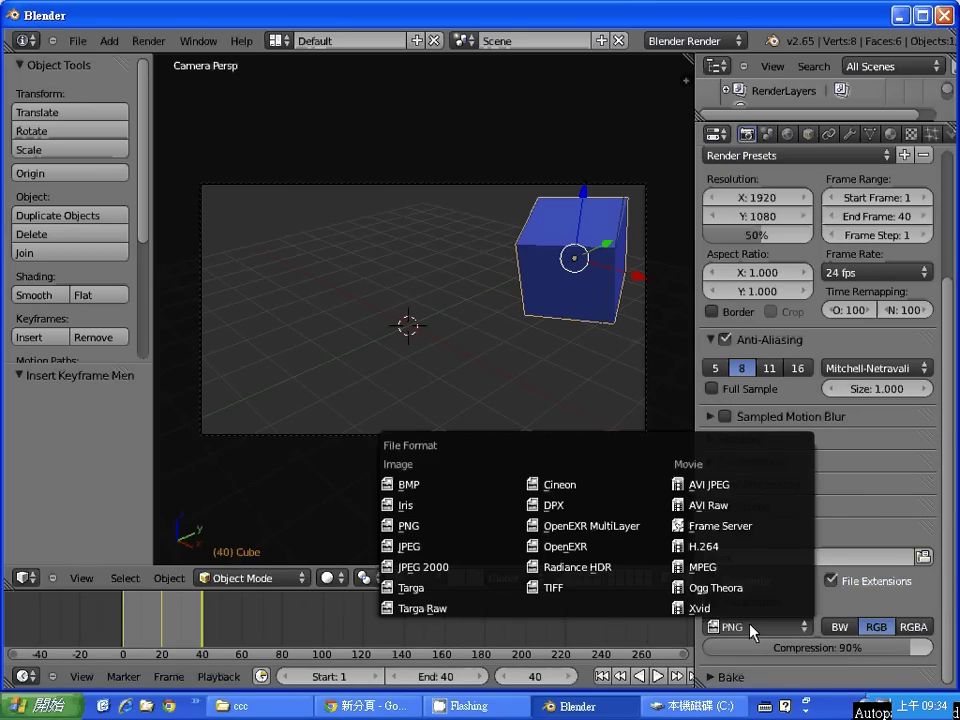
scroll(767, 300, up, 5)
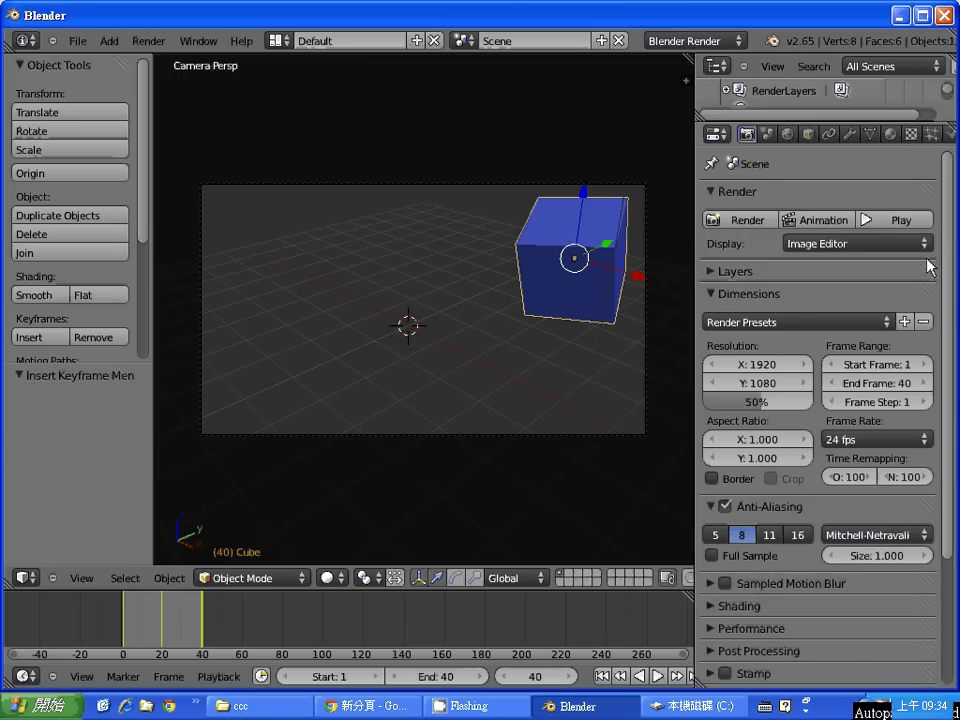
Step: Render a still at frame 40, jump to frame 1, and render the green cube there
click(748, 221)
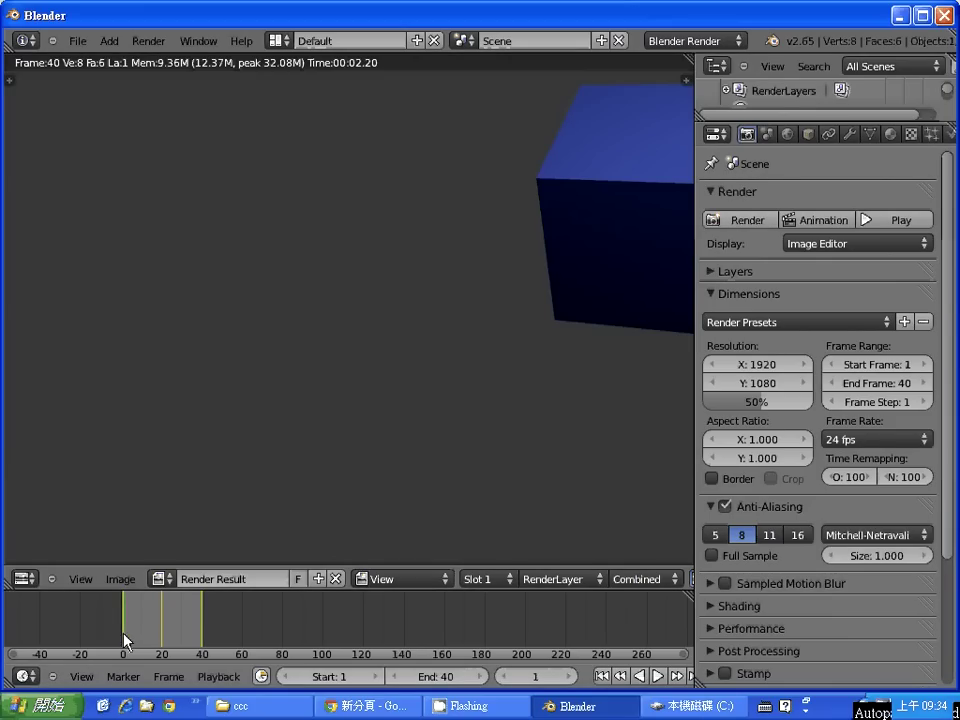
key(shift+Left)
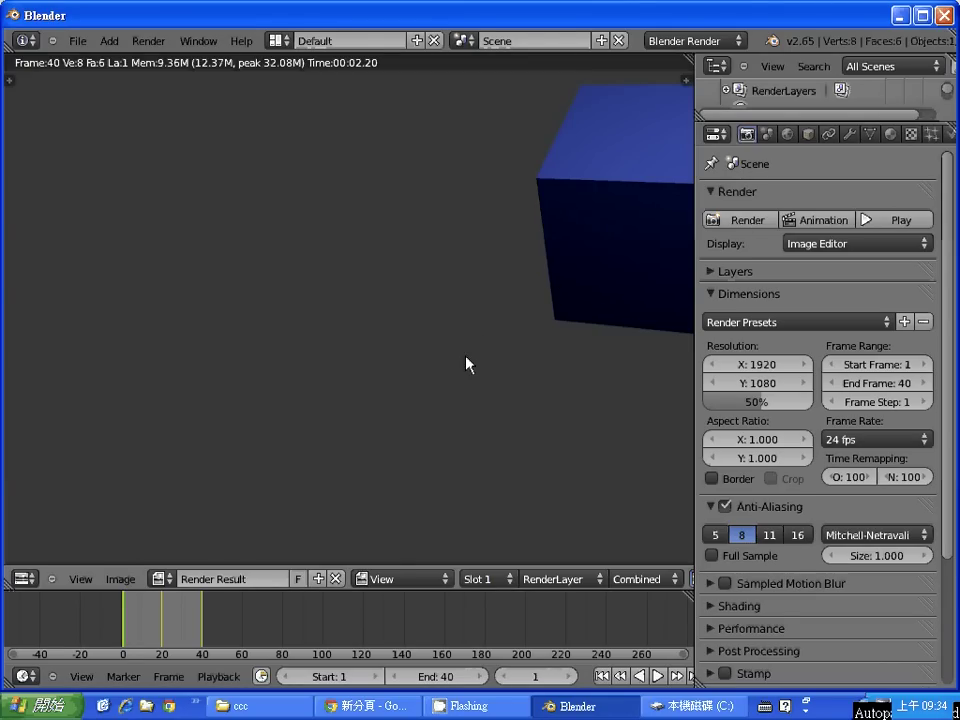
key(Escape)
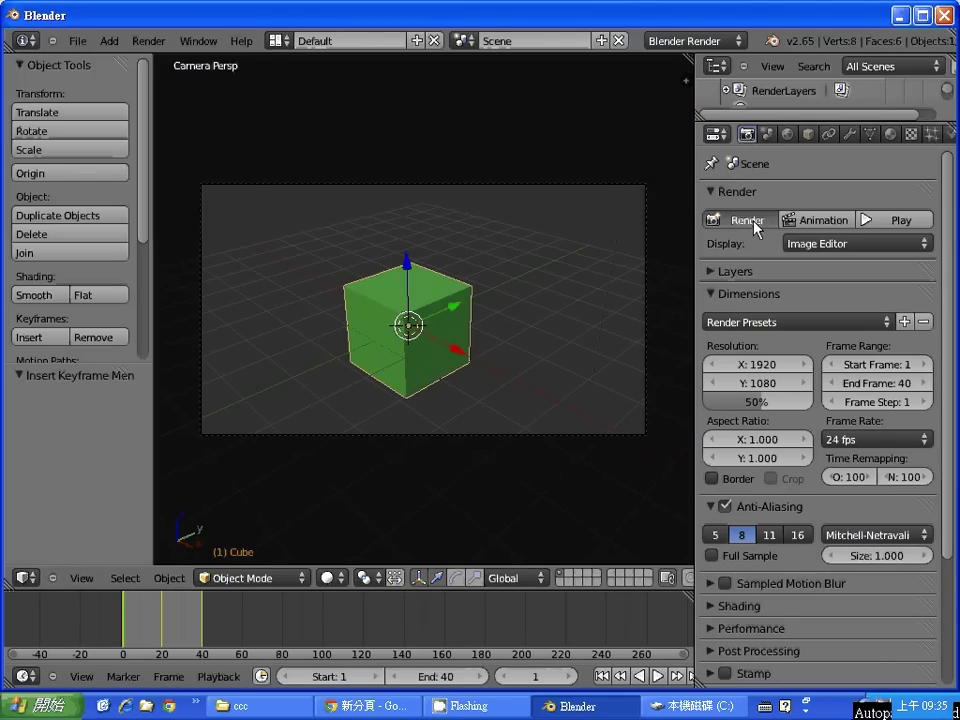
click(757, 228)
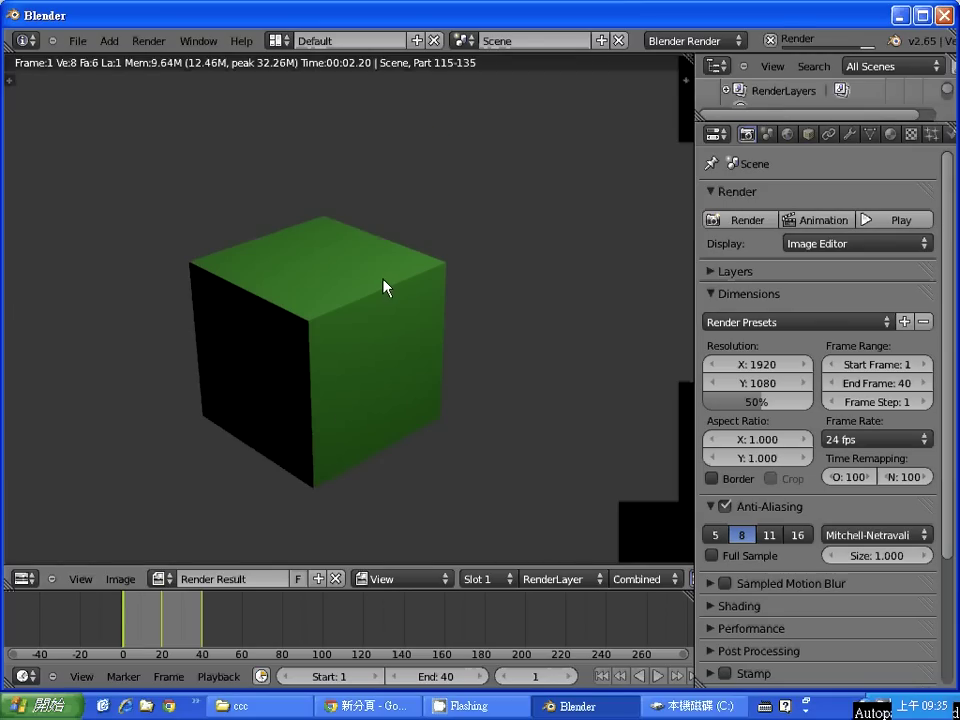
key(Escape)
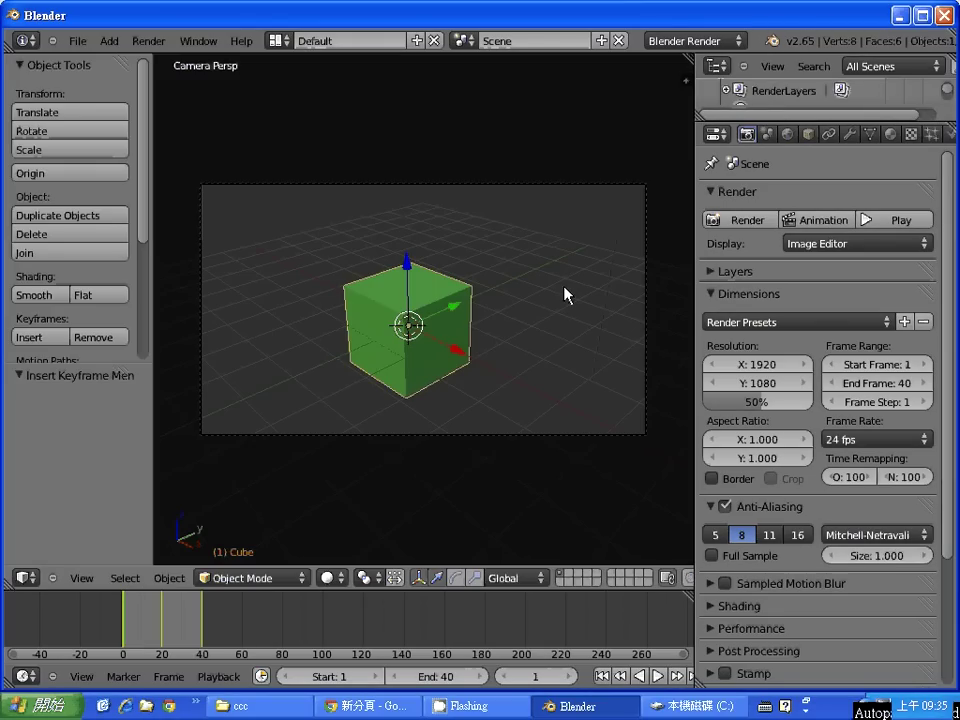
key(F12)
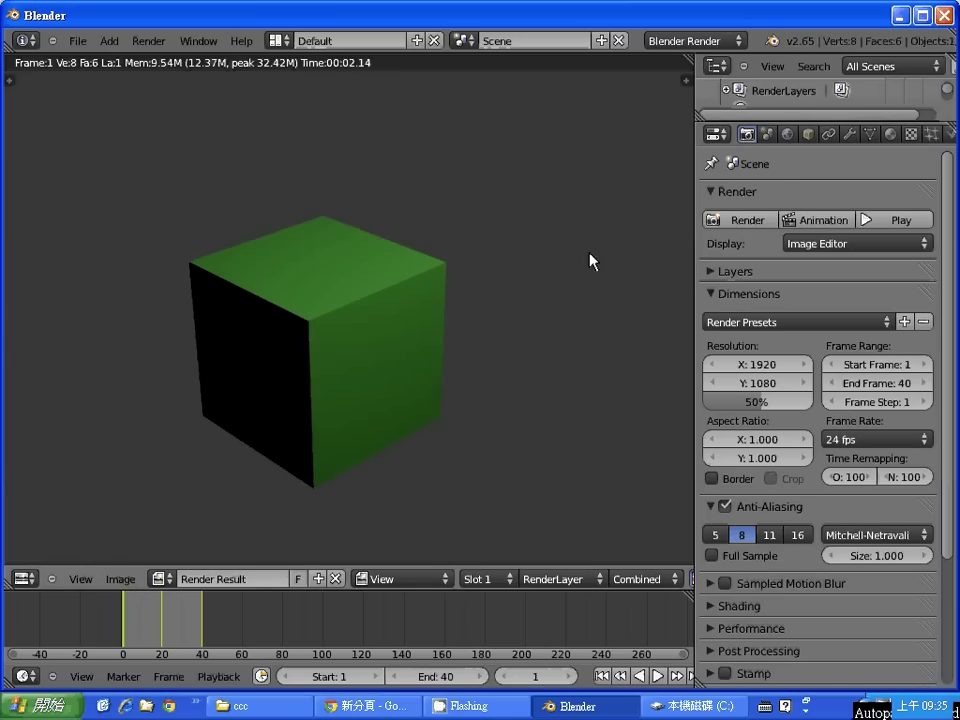
key(Escape)
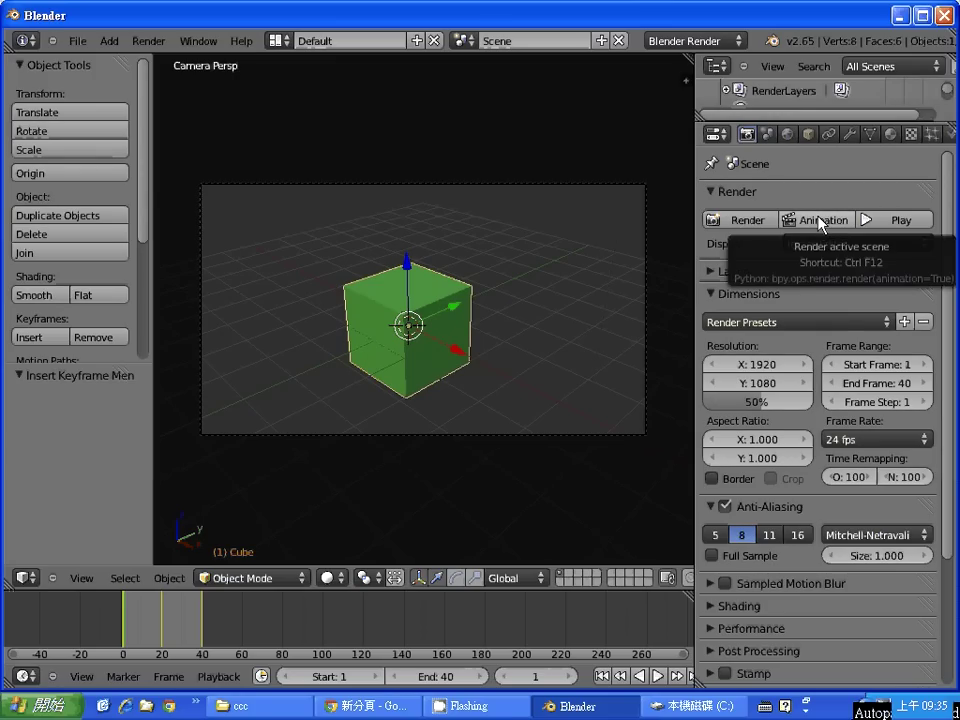
Step: Start an animation render, cancel it, then render all 40 frames as PNGs to /tmp
click(820, 222)
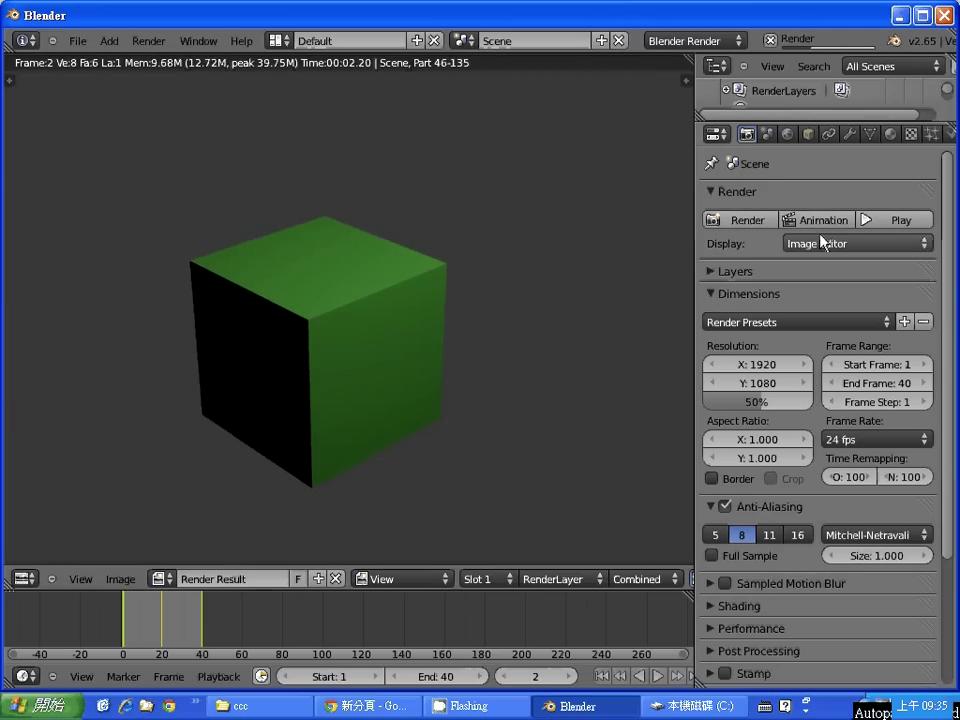
key(Escape)
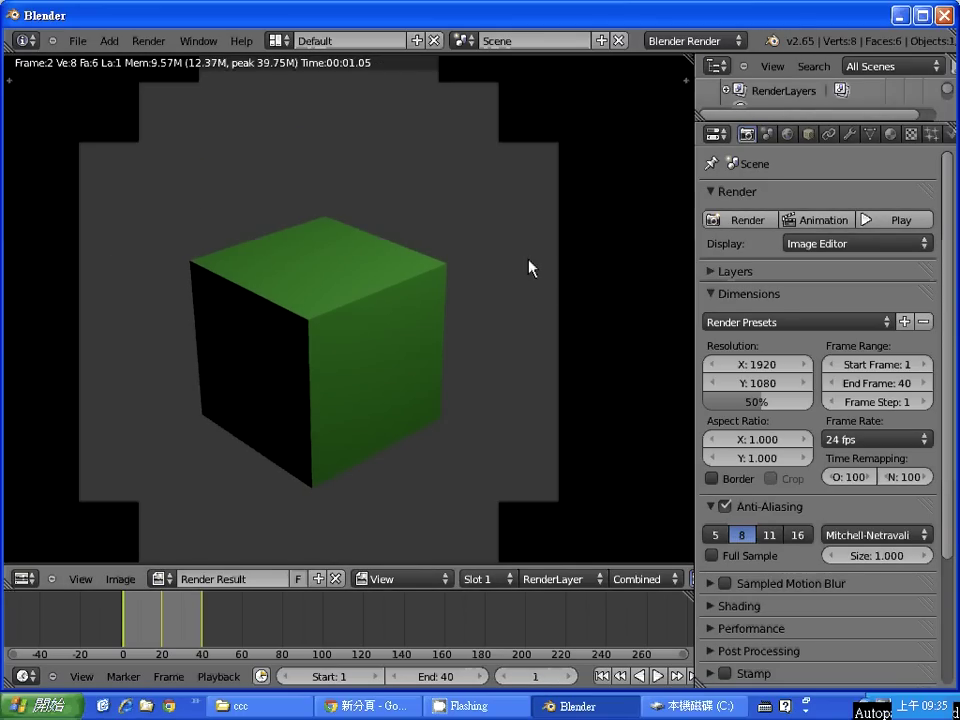
key(Escape)
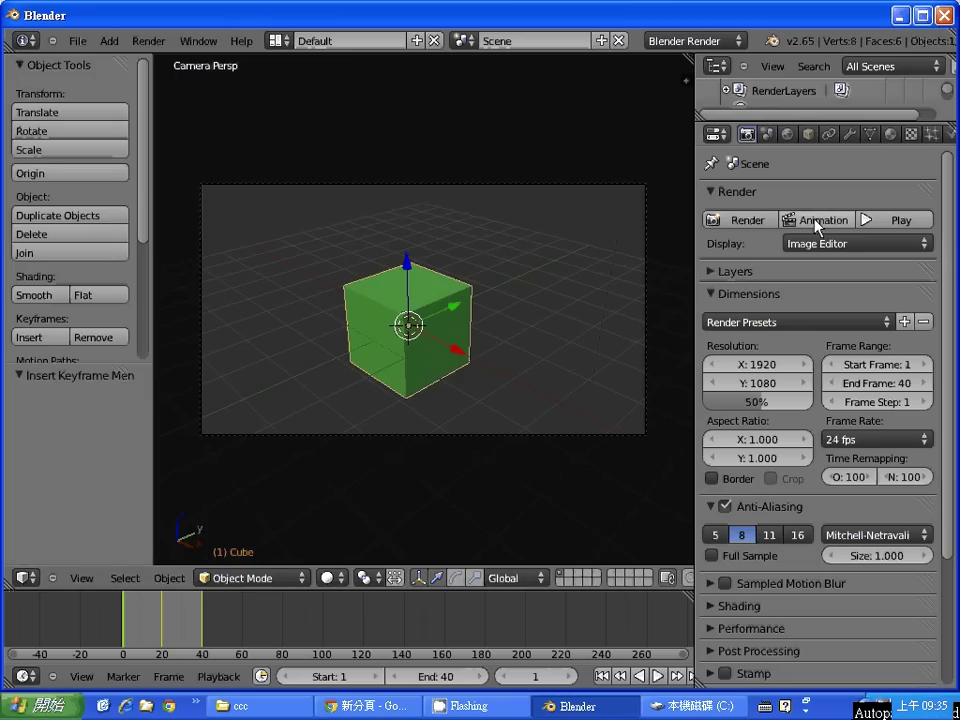
click(814, 222)
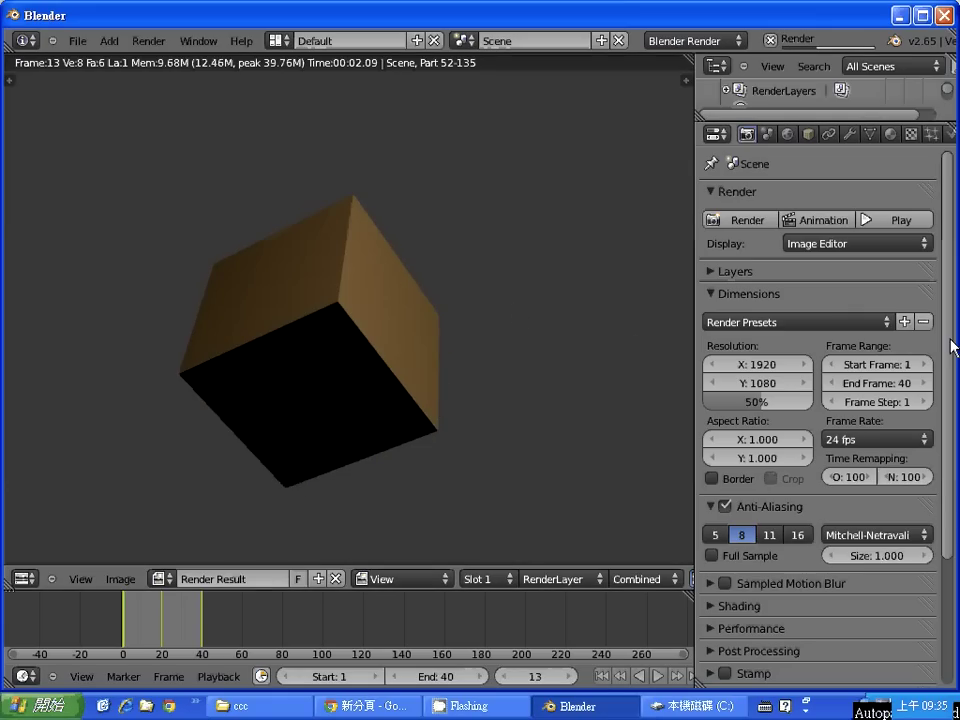
mouse_move(948, 350)
mouse_down()
mouse_move(943, 435)
mouse_move(947, 246)
mouse_up()
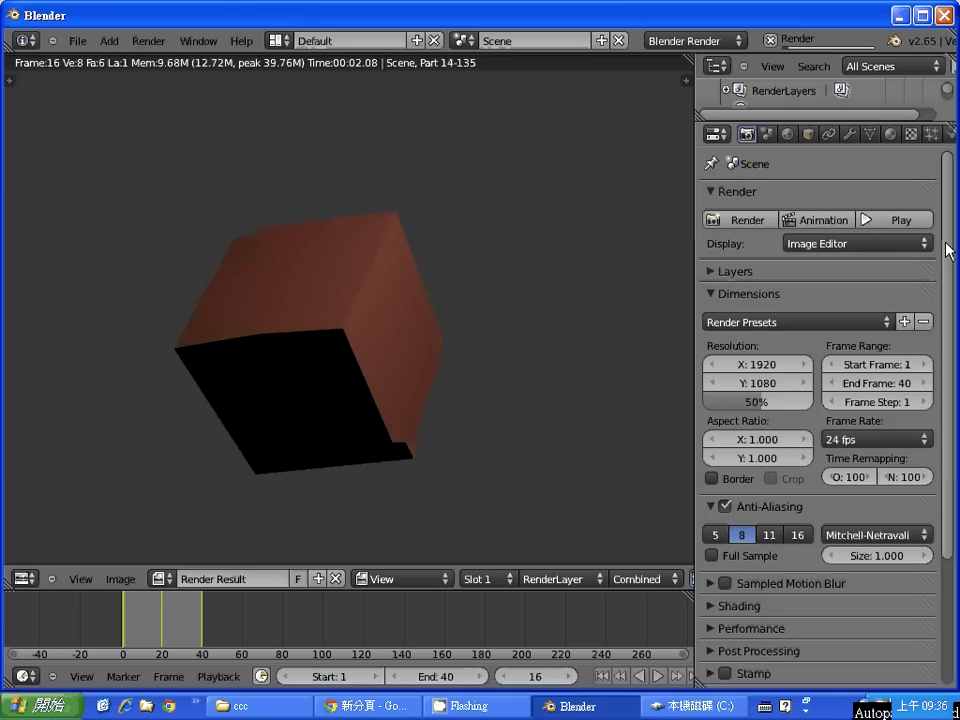
scroll(950, 495, down, 3)
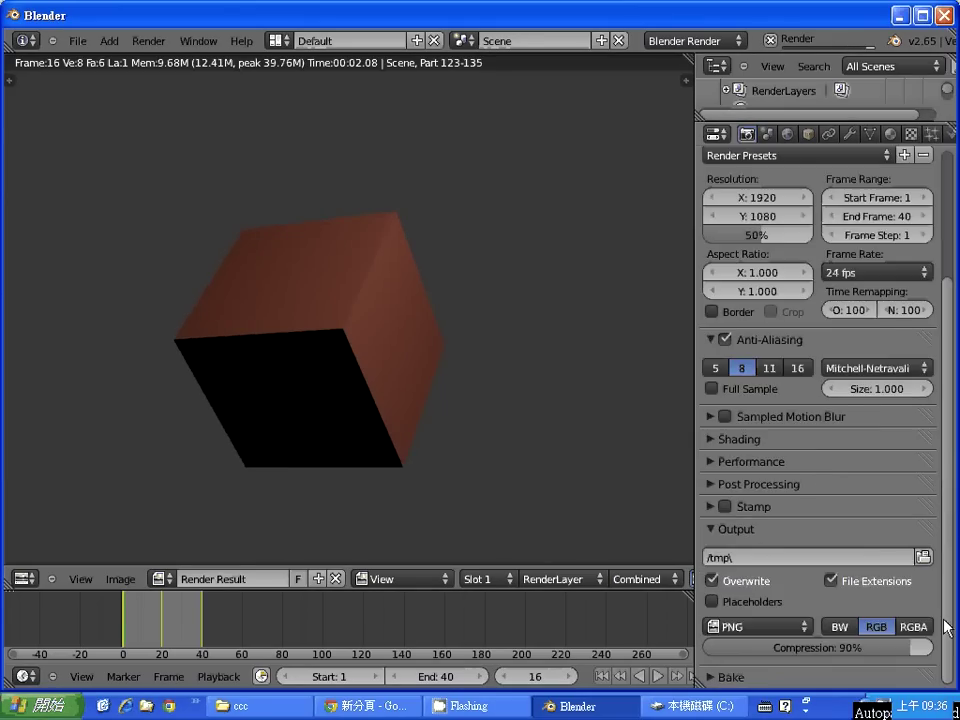
scroll(950, 495, up, 3)
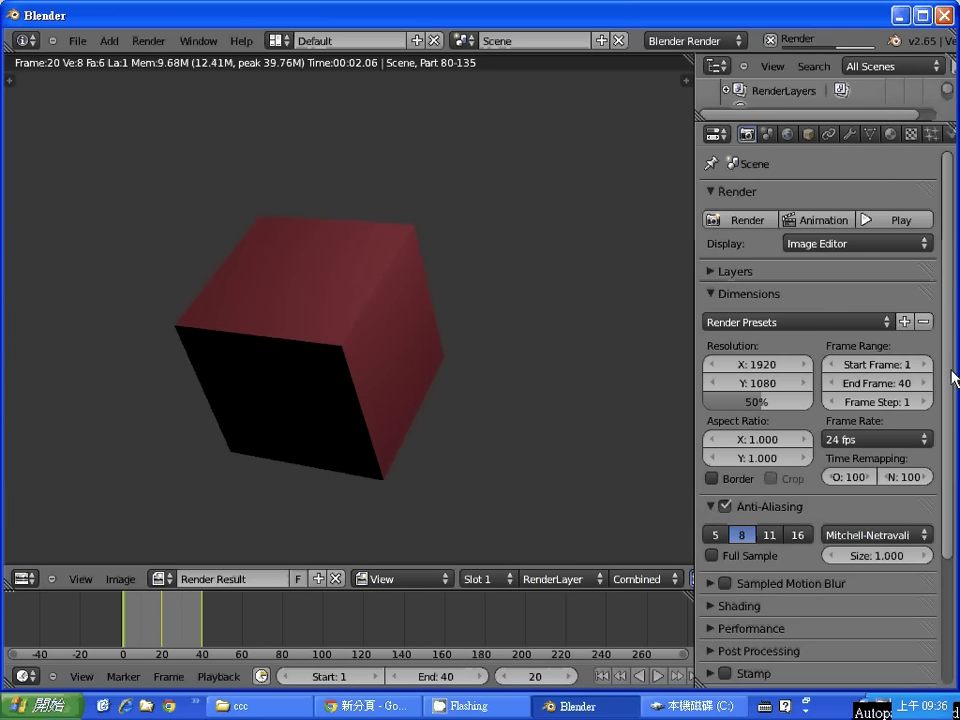
mouse_move(948, 375)
mouse_down()
mouse_move(943, 489)
mouse_move(948, 420)
mouse_up()
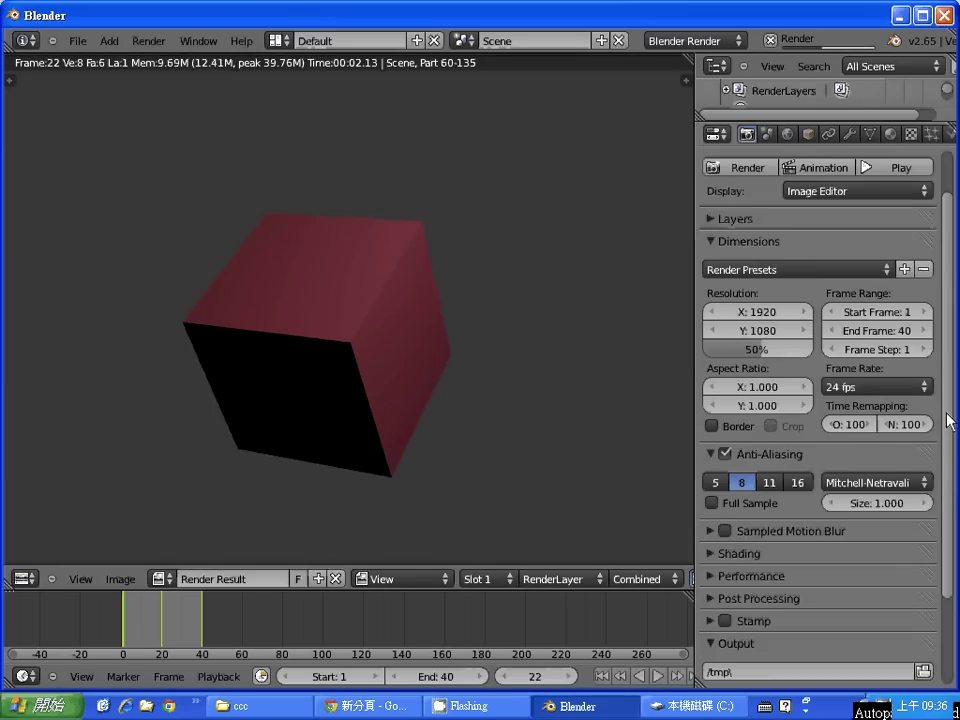
scroll(948, 420, down, 3)
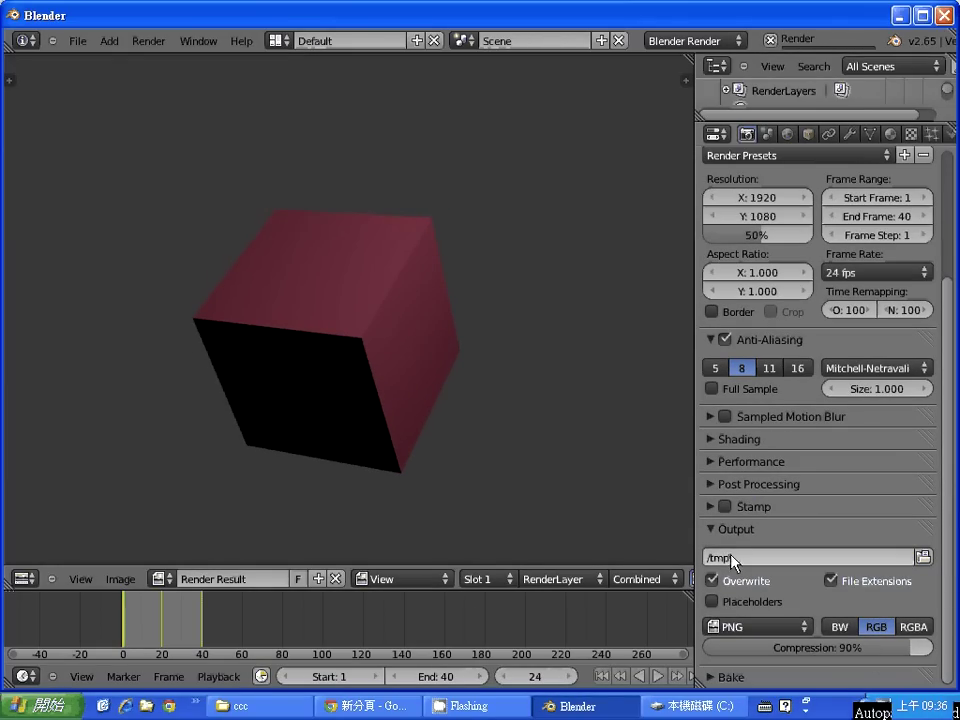
Step: Bring up the Explorer window and navigate to the C:\tmp folder
click(223, 713)
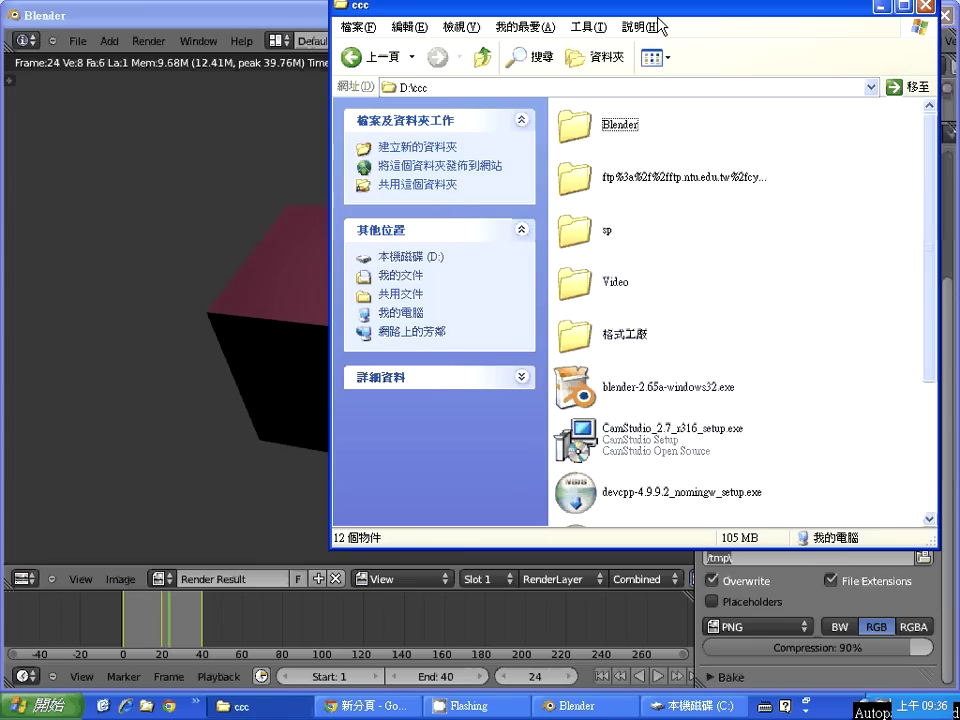
click(871, 87)
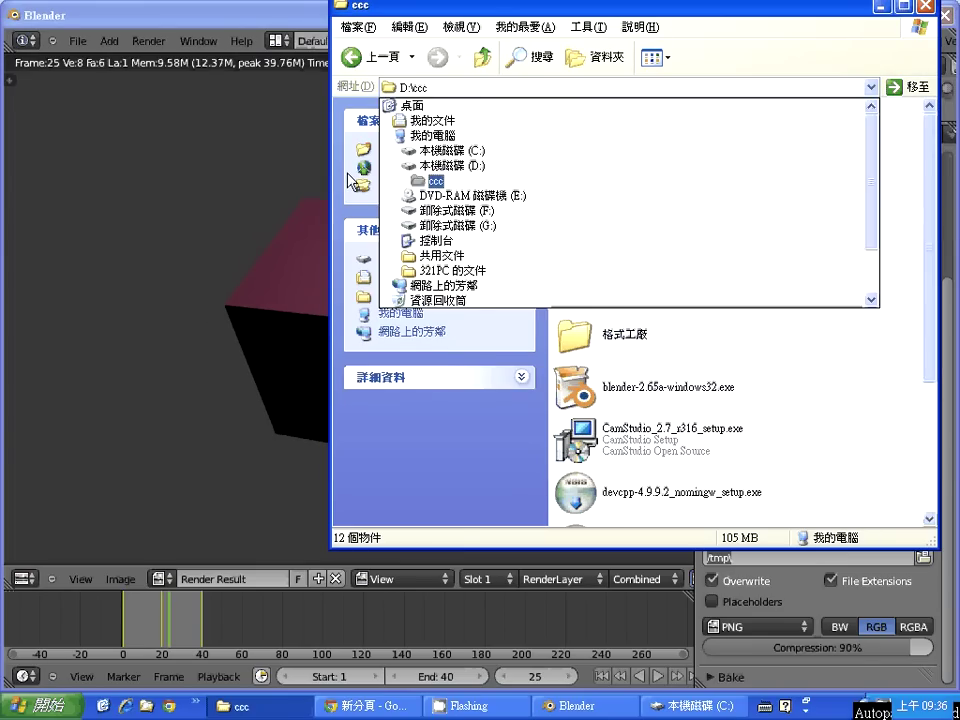
click(424, 152)
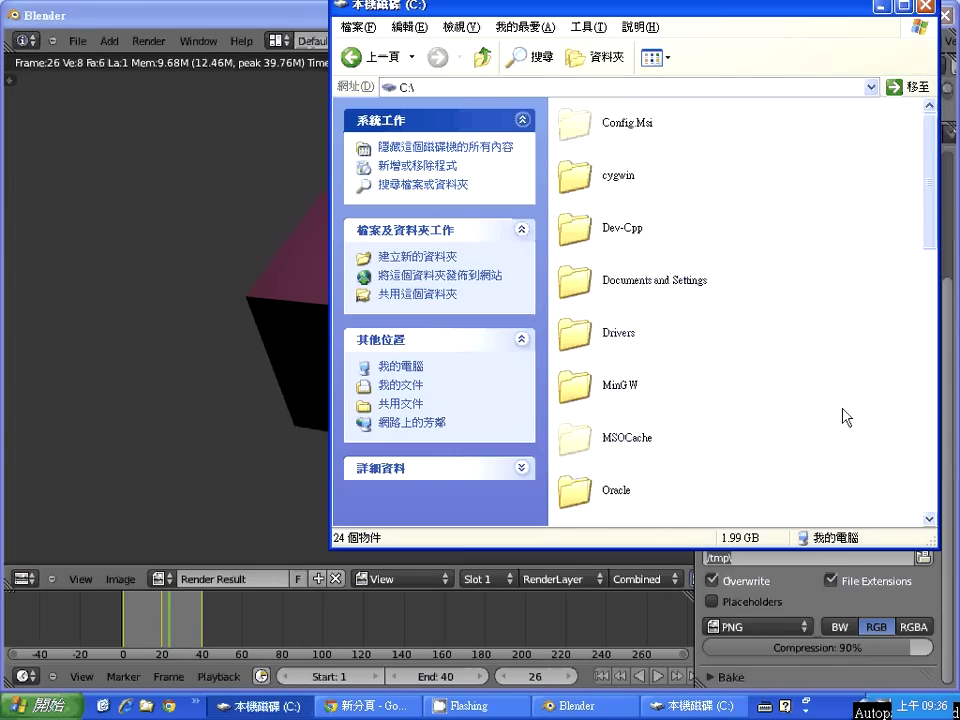
mouse_move(930, 205)
mouse_down()
mouse_move(936, 505)
mouse_move(934, 395)
mouse_up()
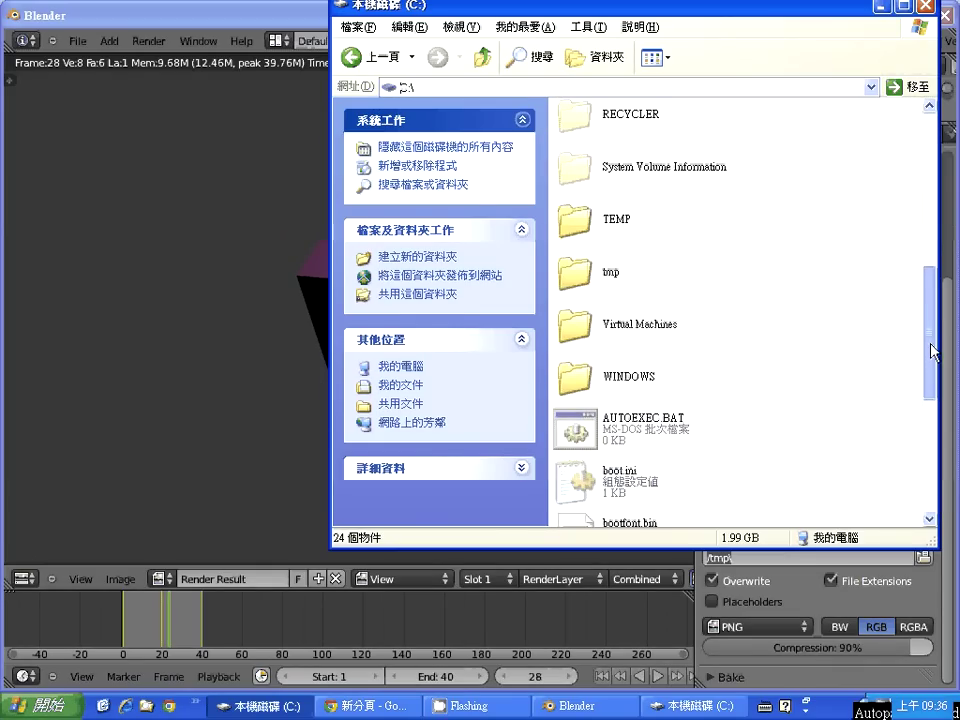
double_click(568, 276)
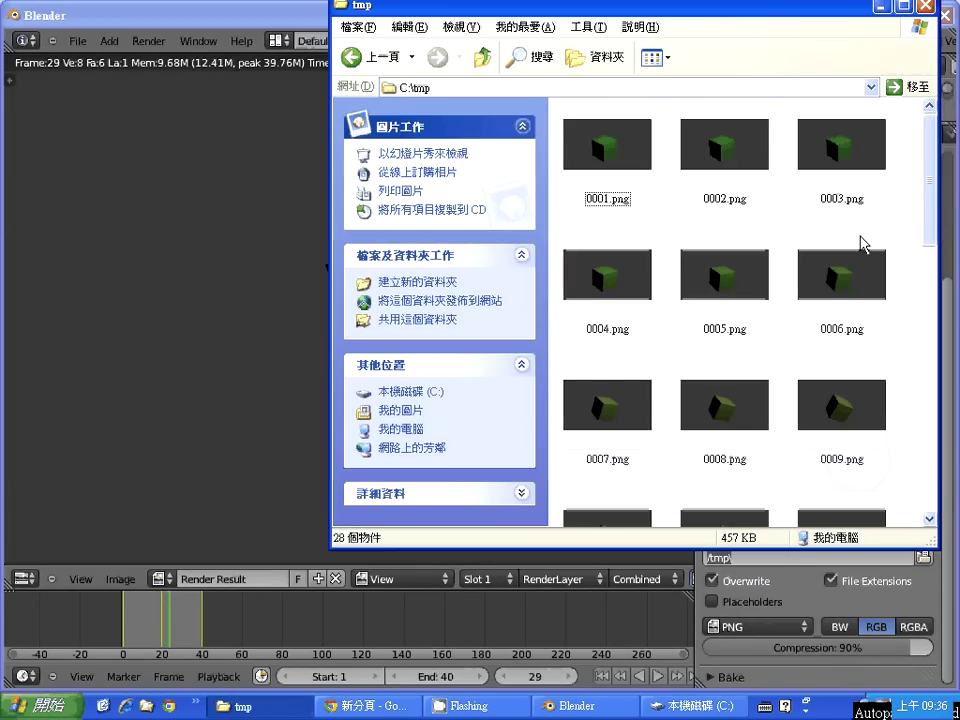
Step: Scroll the thumbnails down to 0040.png, then minimize the tmp folder
drag(928, 208, 934, 489)
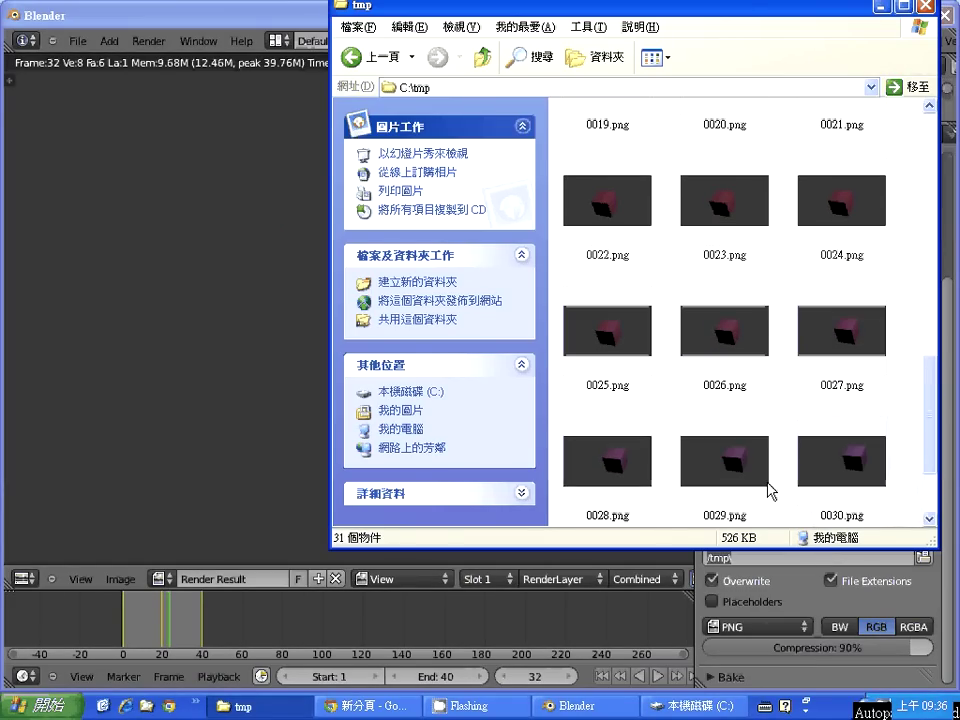
drag(930, 470, 932, 495)
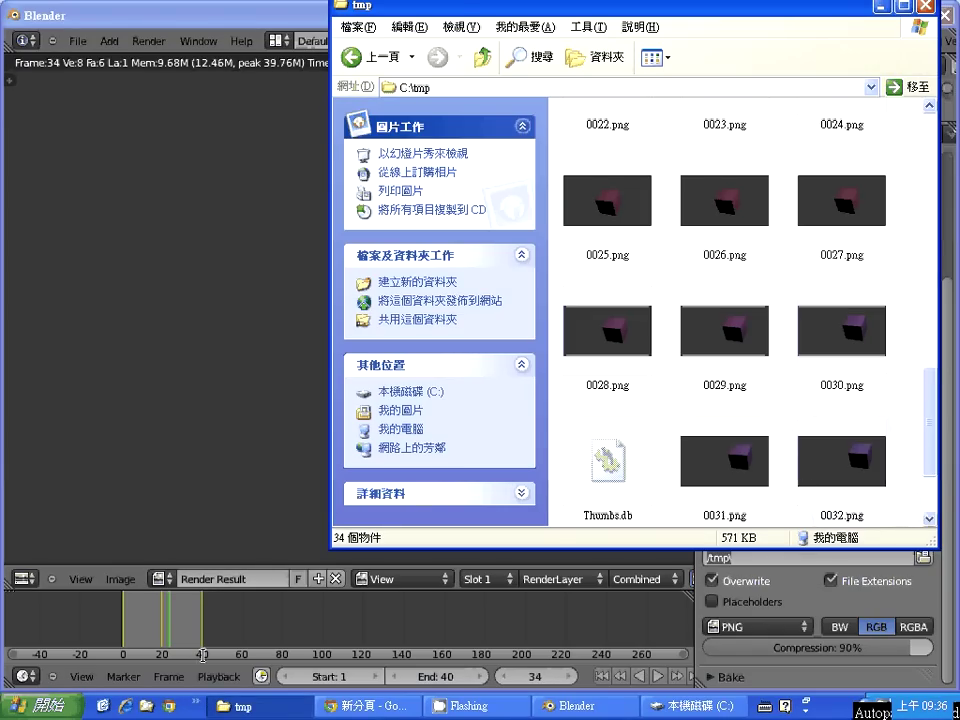
drag(934, 450, 934, 485)
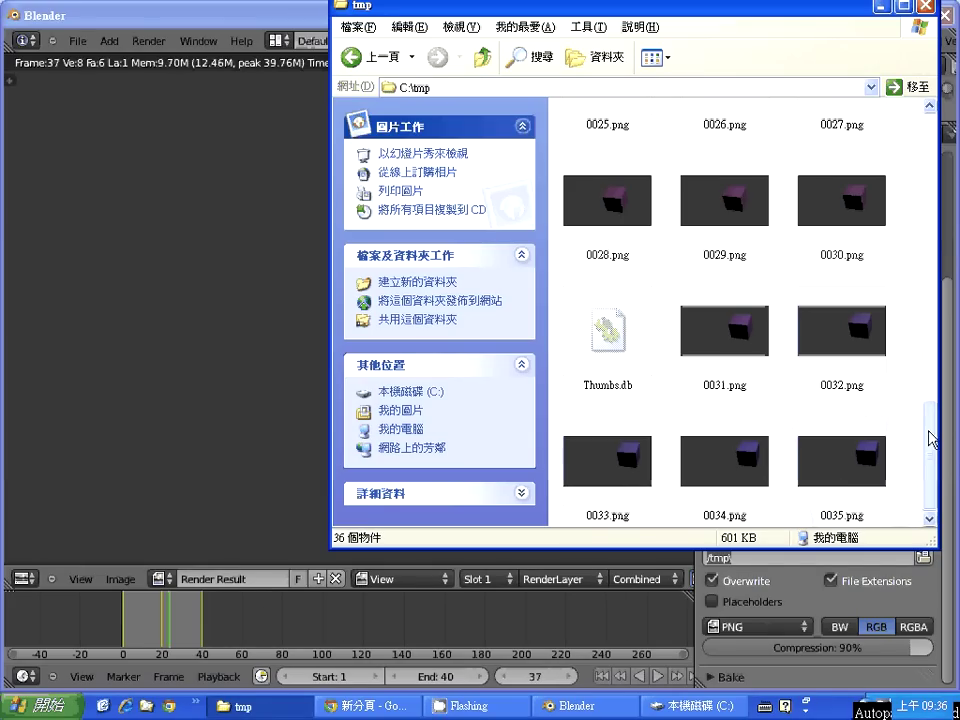
drag(931, 438, 927, 510)
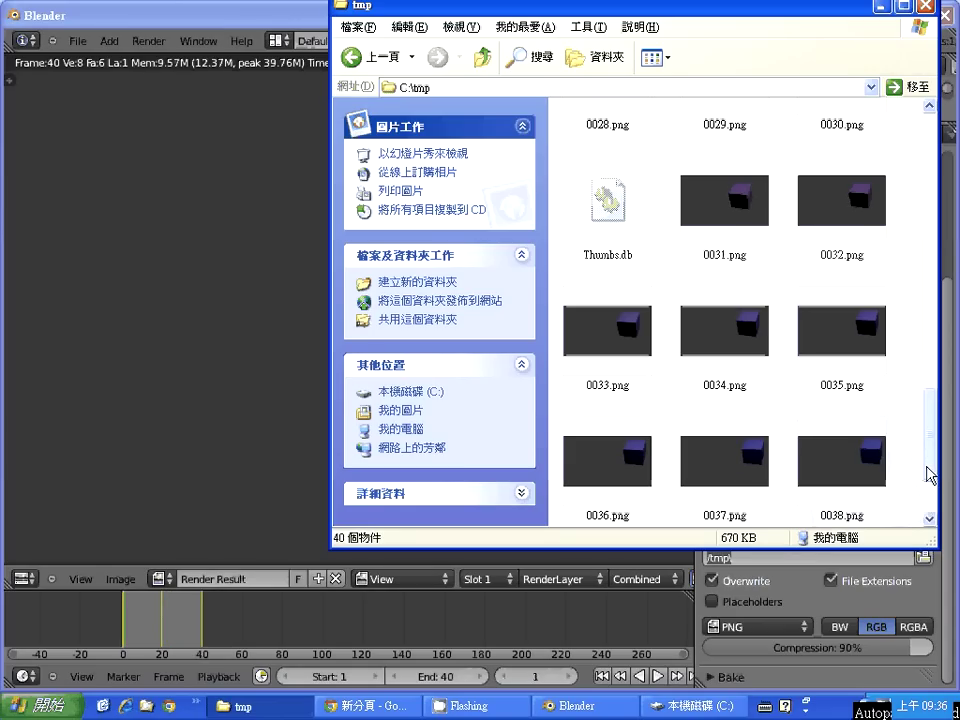
scroll(930, 475, down, 2)
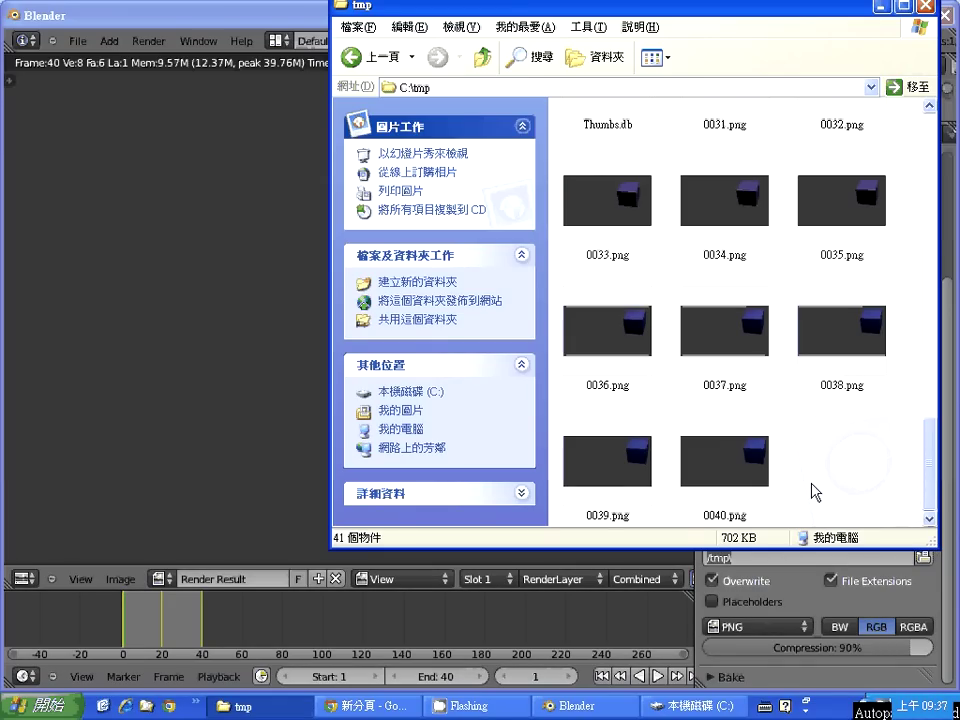
click(879, 7)
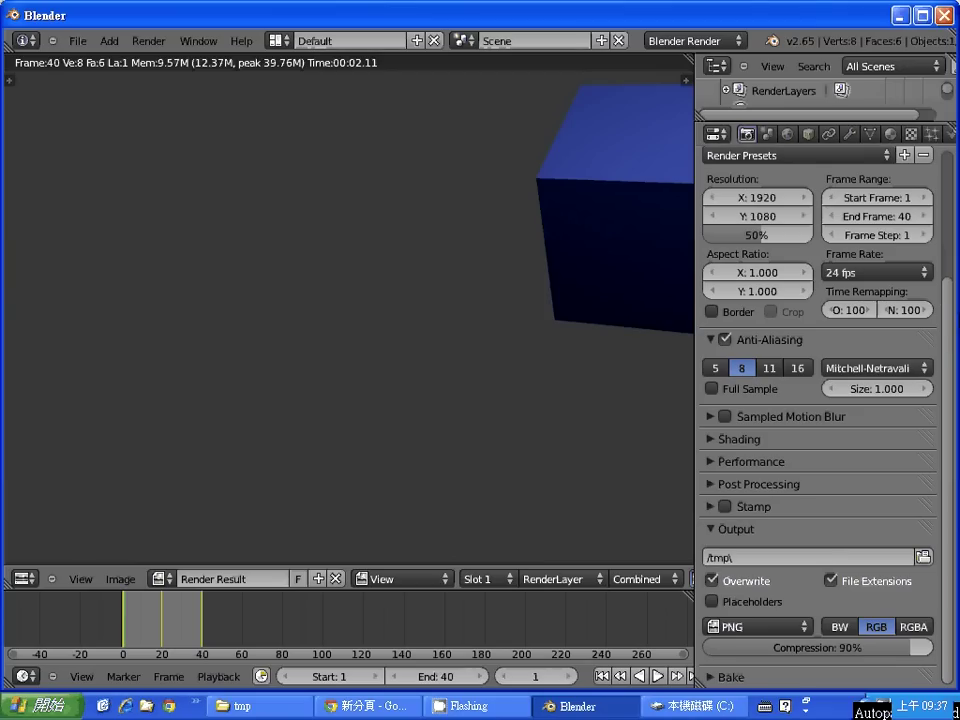
drag(949, 343, 949, 197)
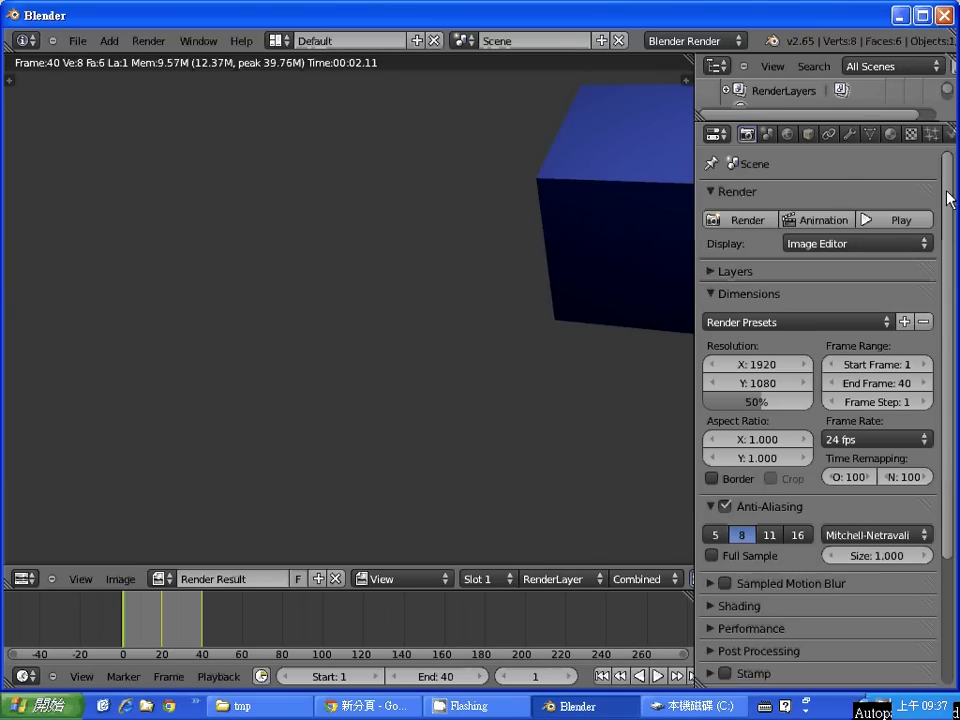
click(903, 222)
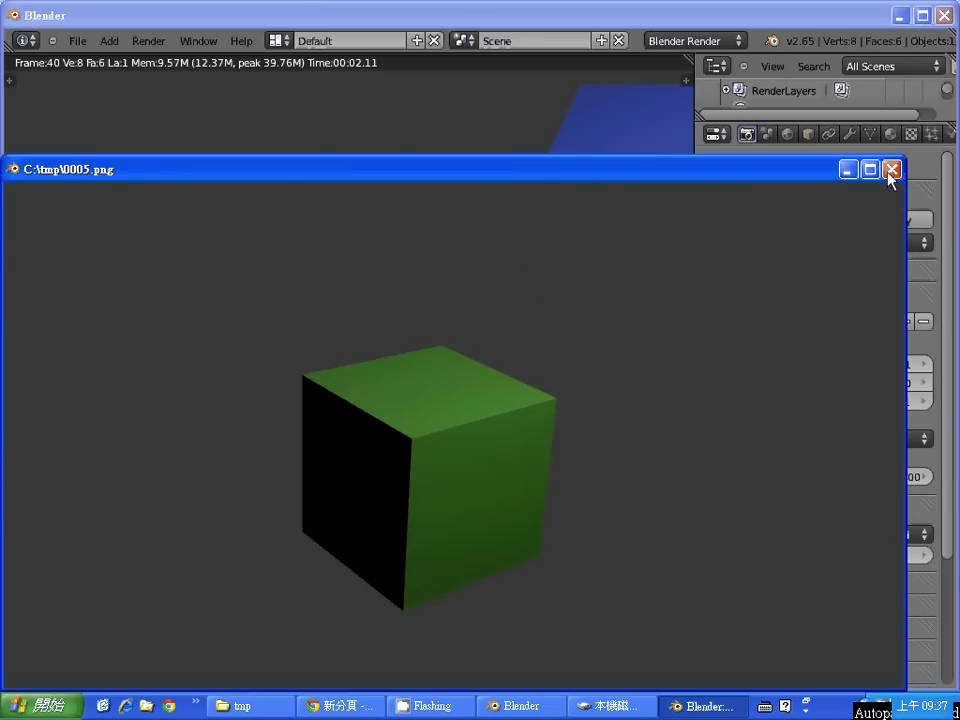
click(889, 170)
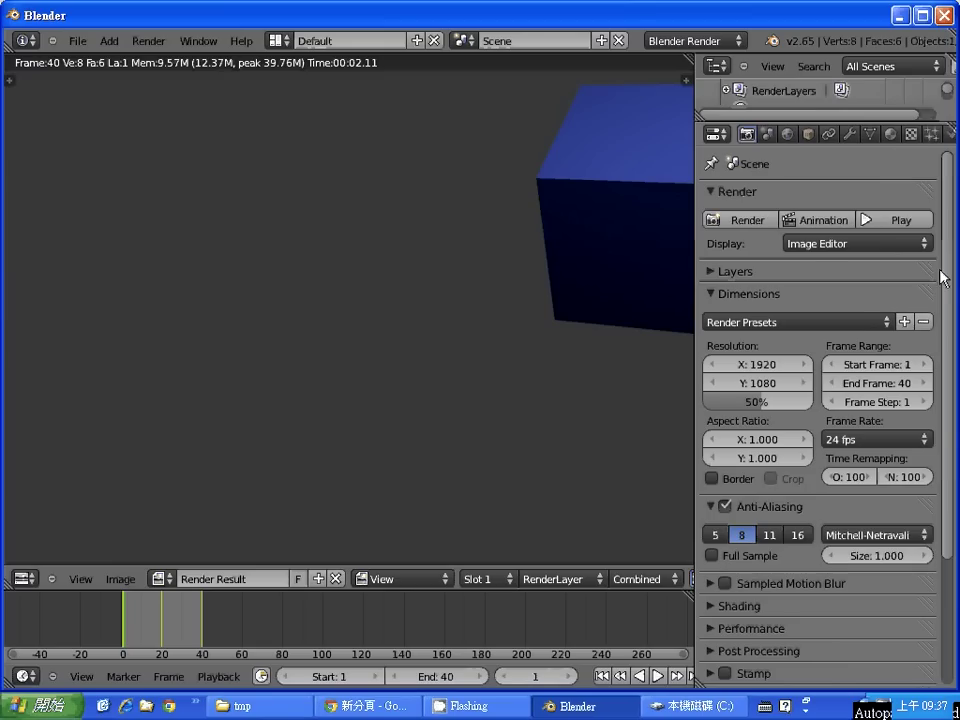
Step: Change the Output file format from PNG to AVI JPEG
drag(950, 273, 953, 479)
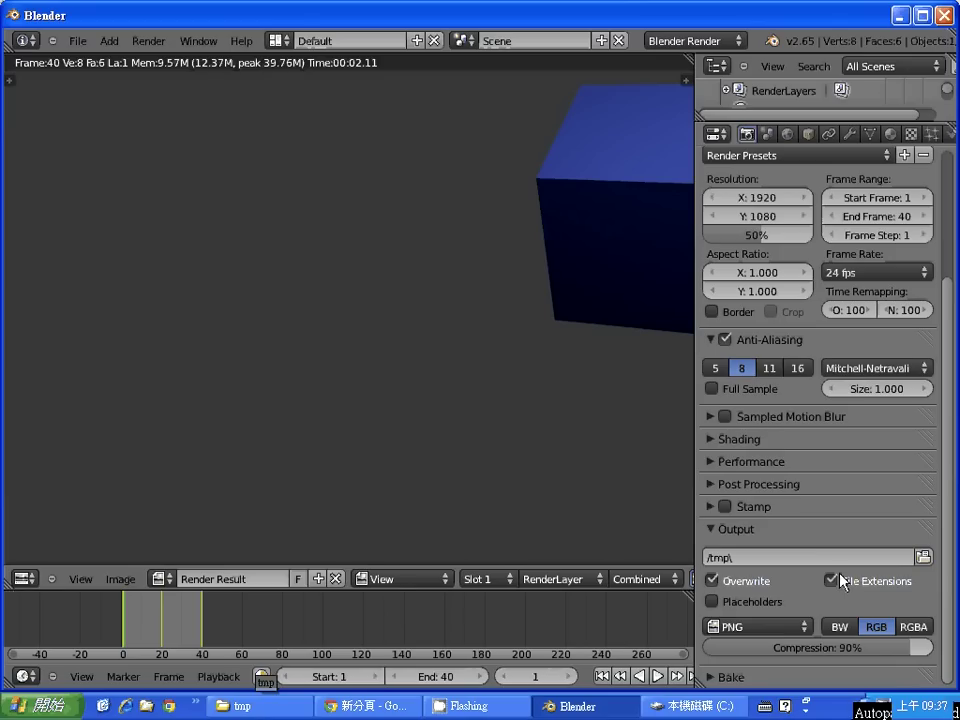
click(795, 628)
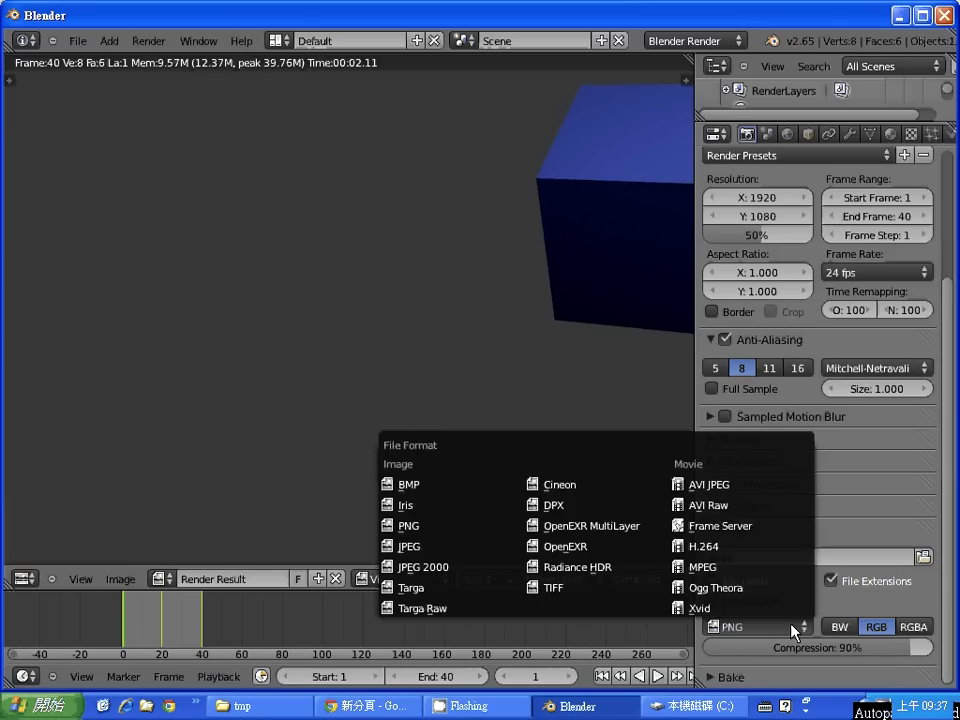
click(724, 486)
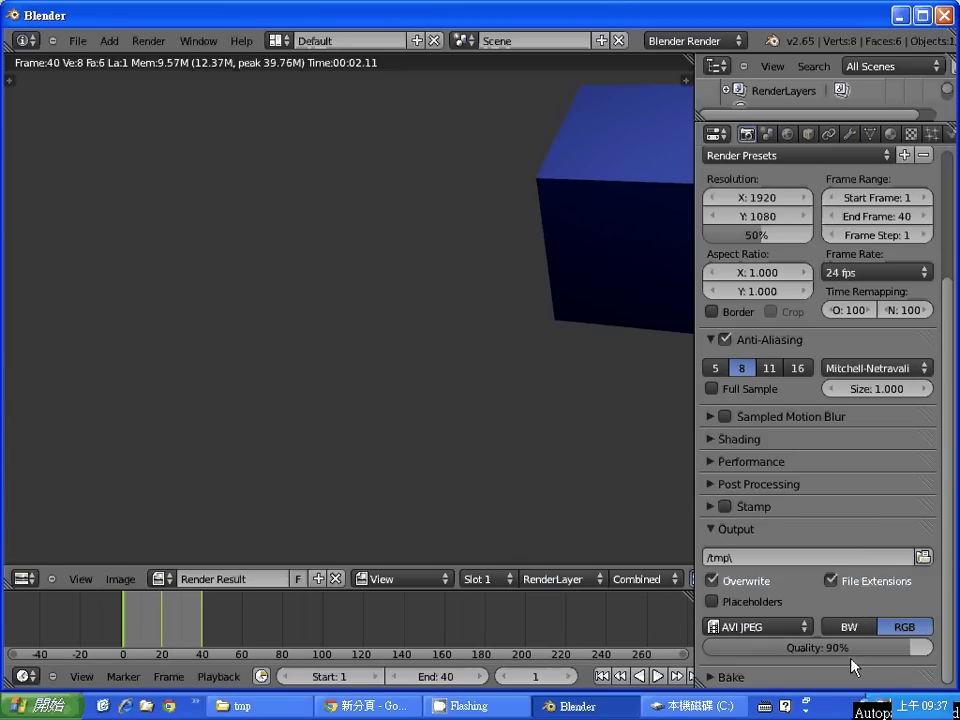
Step: Scroll back to the Render panel and start rendering the animation
scroll(945, 452, up, 3)
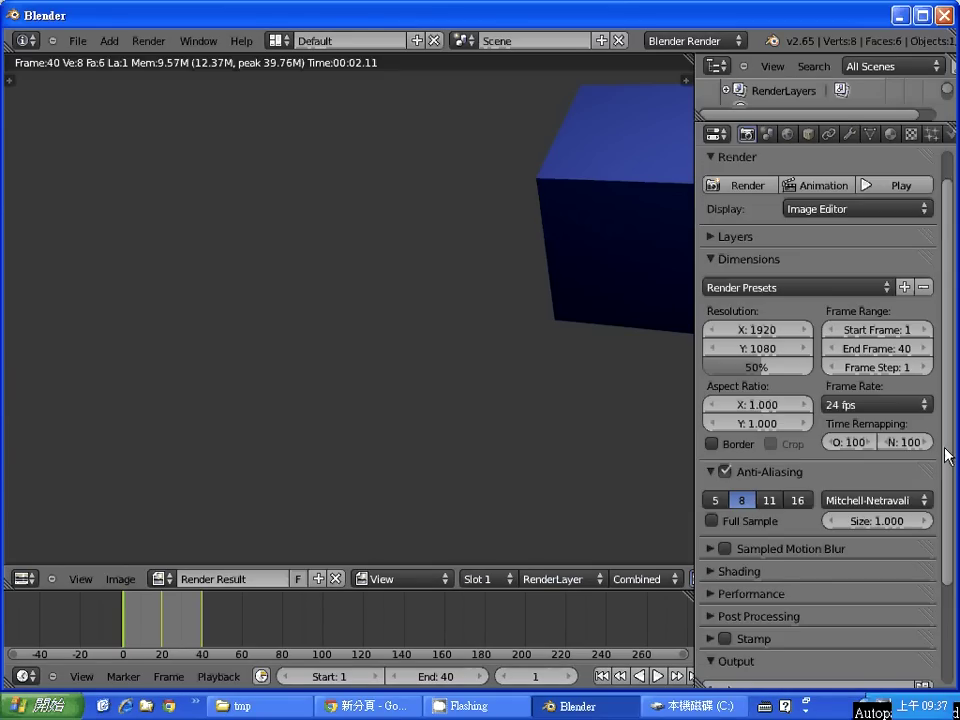
scroll(936, 370, up, 1)
scroll(937, 375, down, 4)
scroll(945, 330, up, 4)
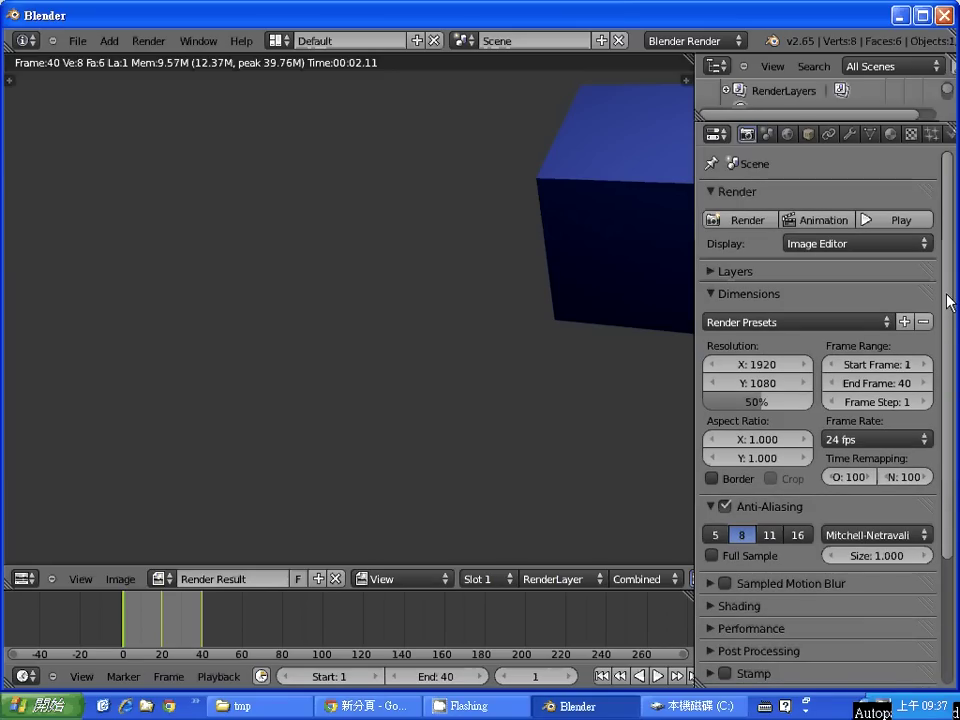
click(806, 222)
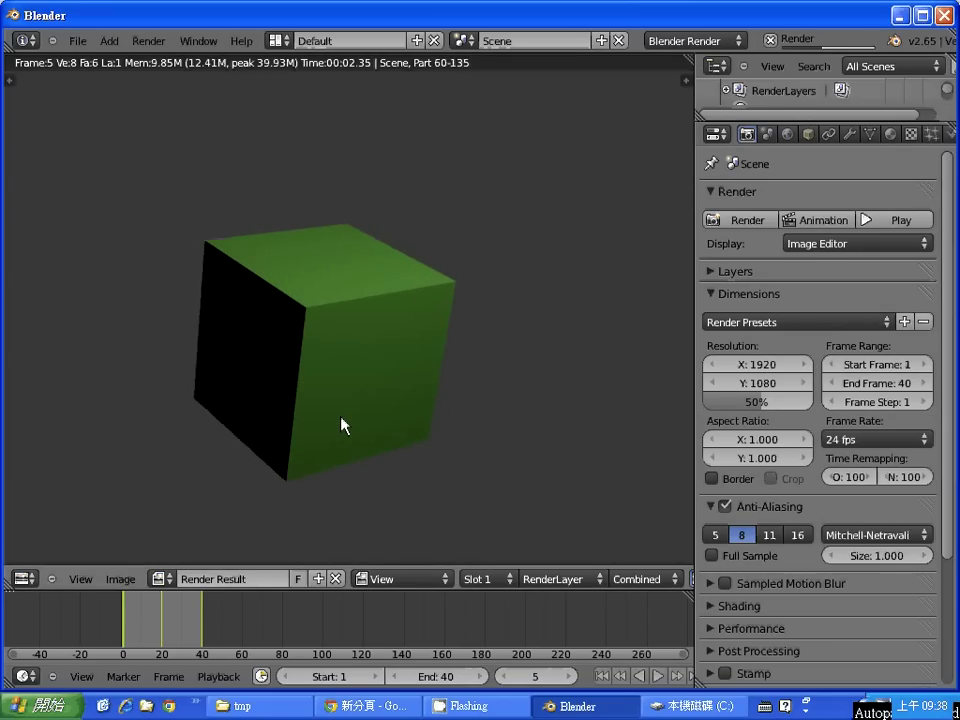
Step: Cancel the render and set Resolution X 640, Y 480, at 100%
key(Escape)
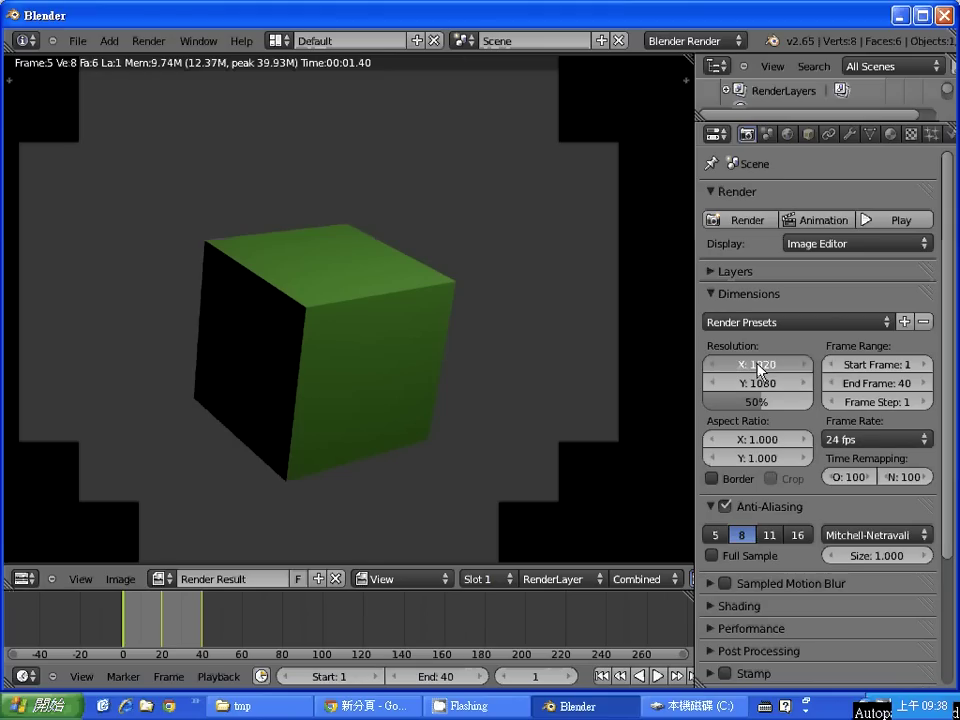
click(761, 364)
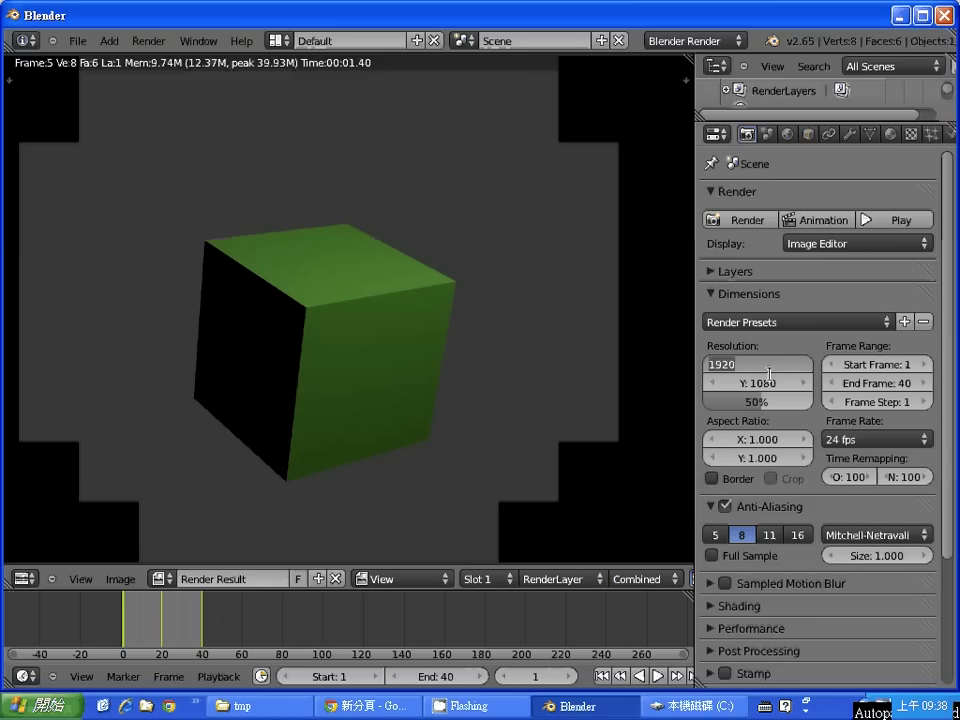
text(640)
key(Tab)
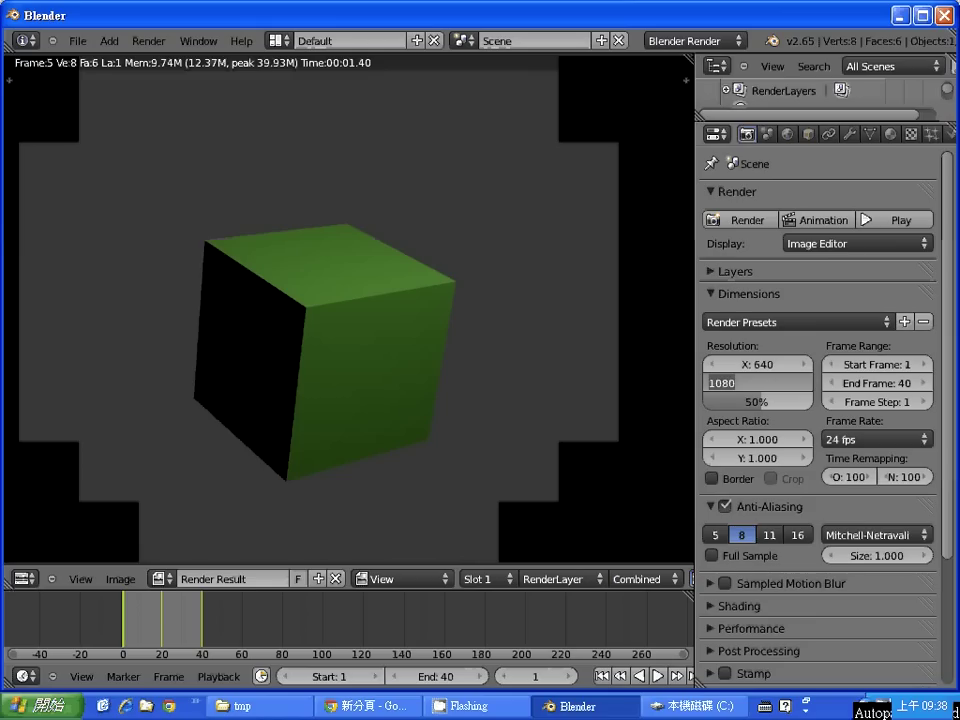
text(480)
key(Return)
click(782, 403)
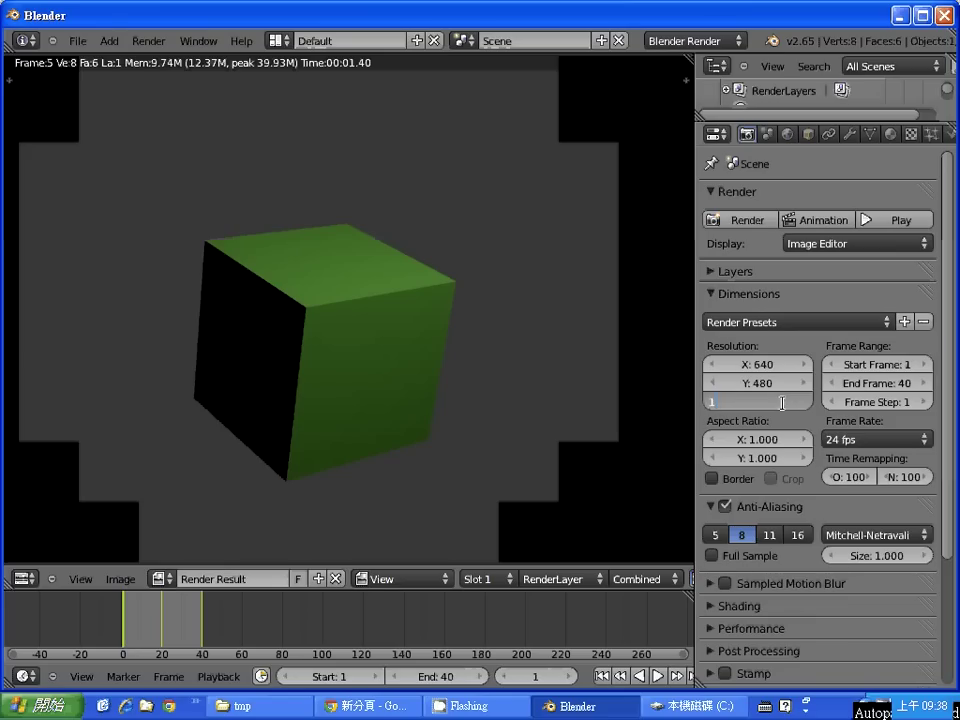
text(100)
key(Return)
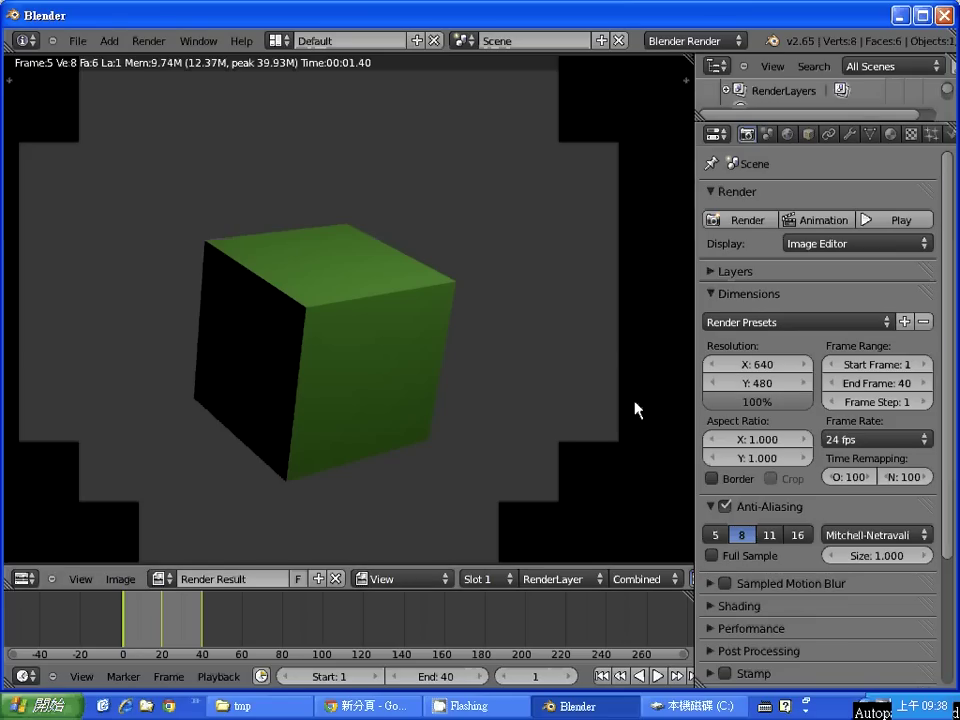
Step: Render all 40 animation frames at 640×480 as an AVI JPEG movie, reviewing the frame rate options
click(822, 220)
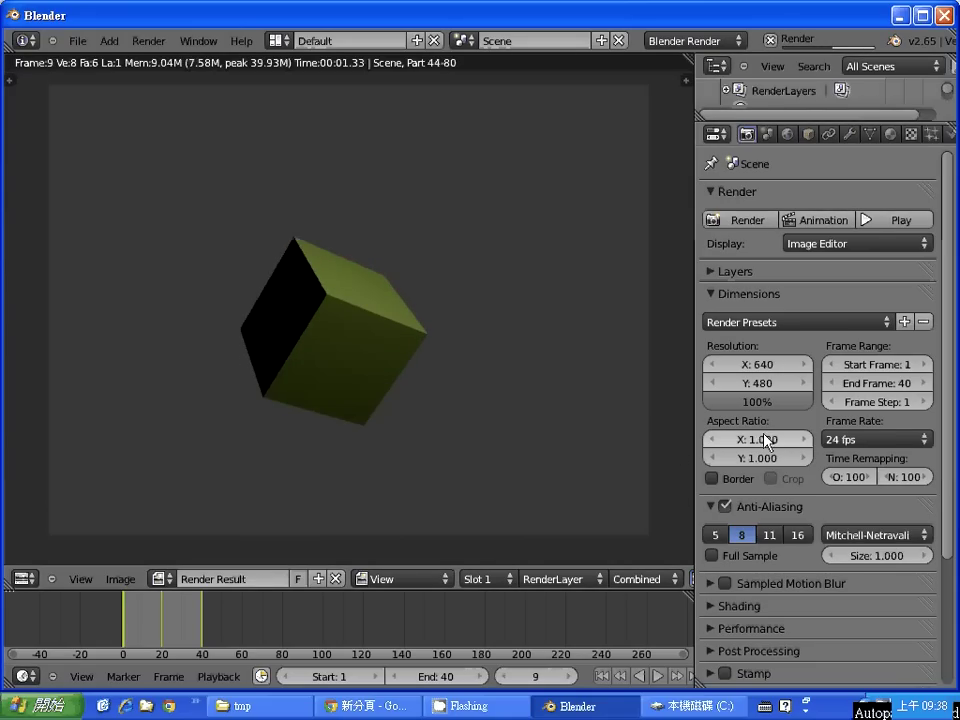
click(872, 440)
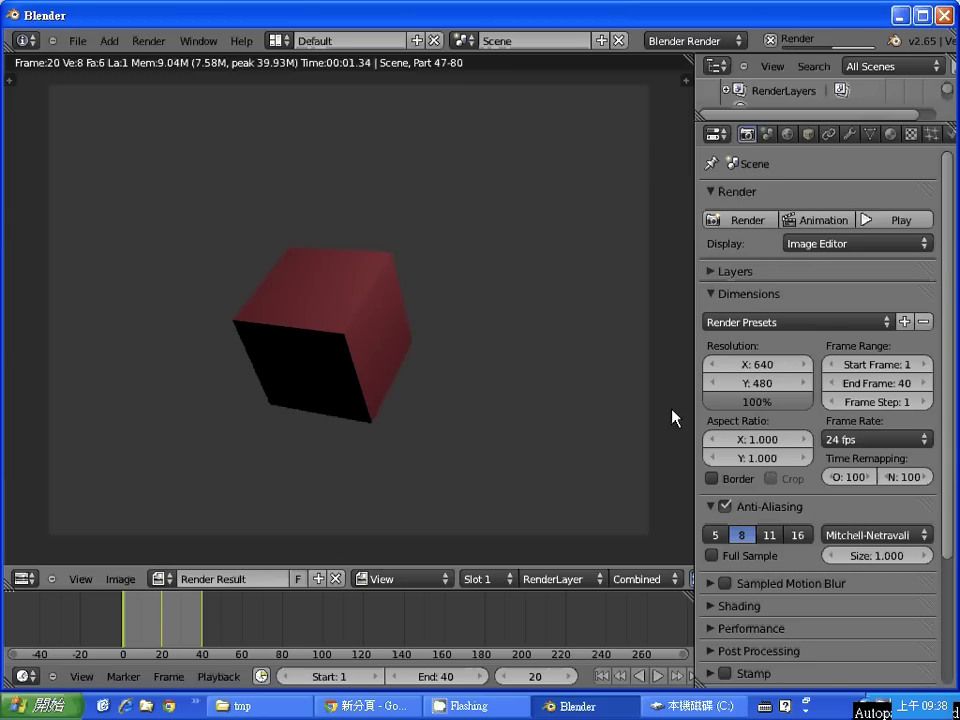
scroll(952, 456, down, 2)
scroll(952, 456, down, 2)
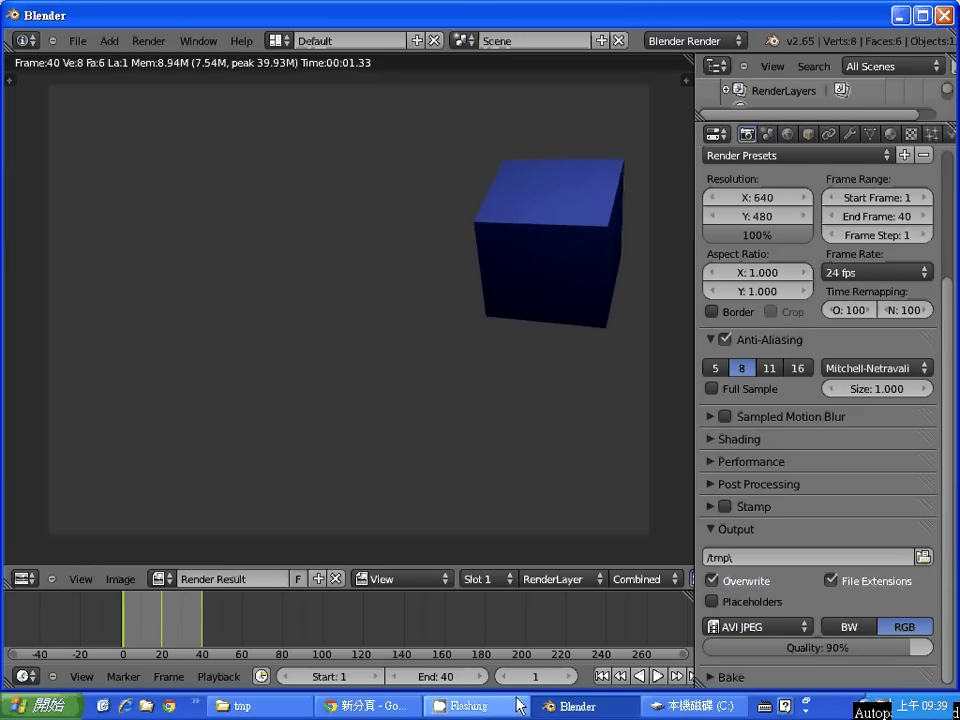
Step: Play 0001-0040.avi from the C:\tmp folder in Windows Media Player
click(238, 708)
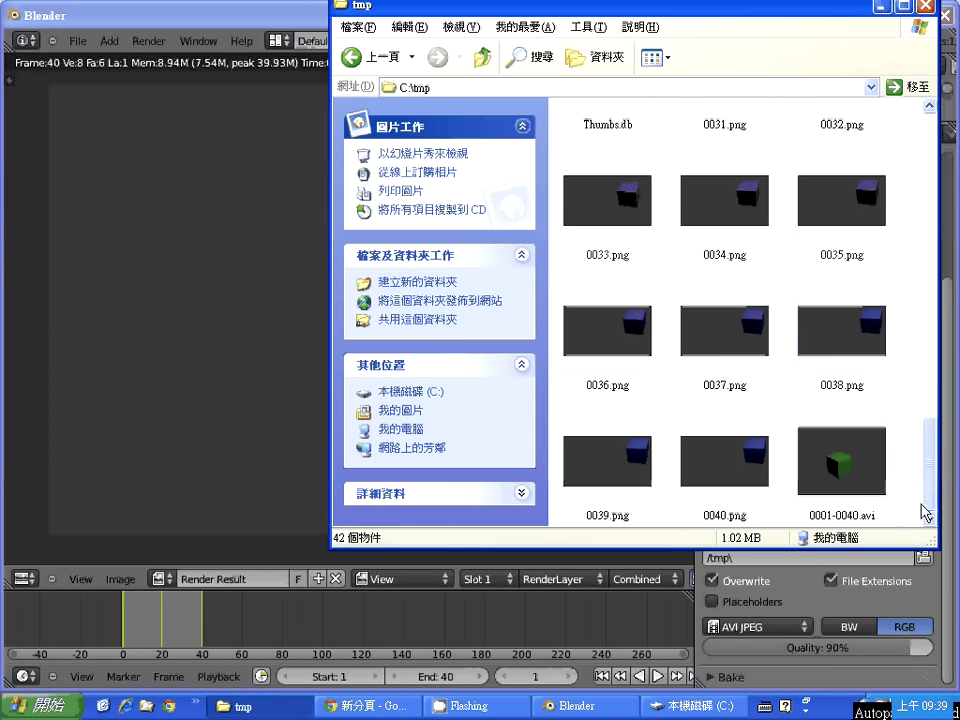
click(838, 488)
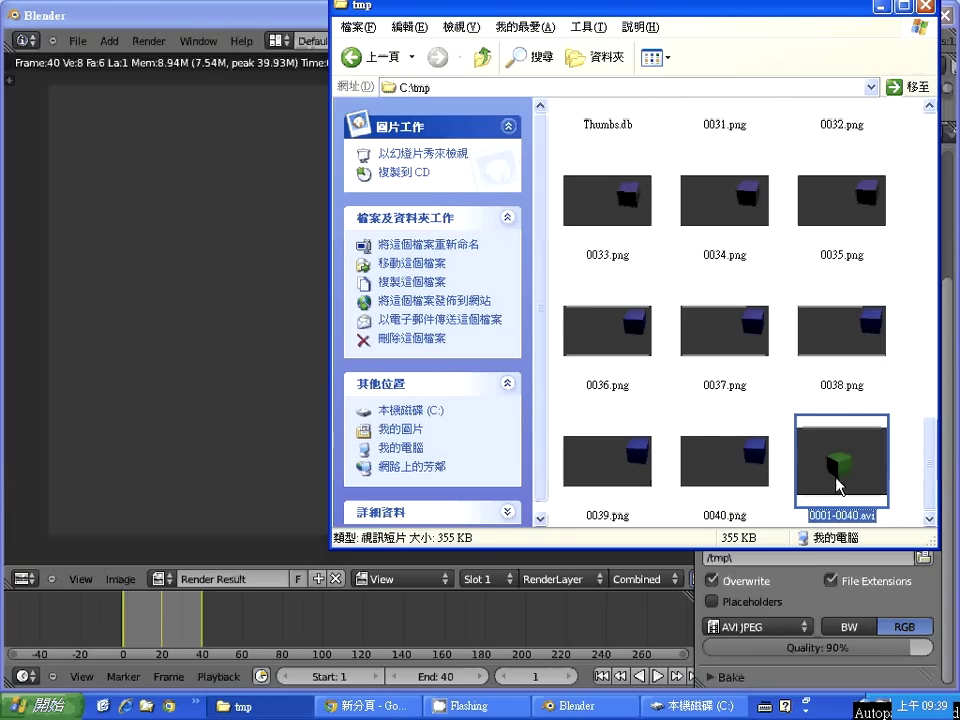
double_click(837, 482)
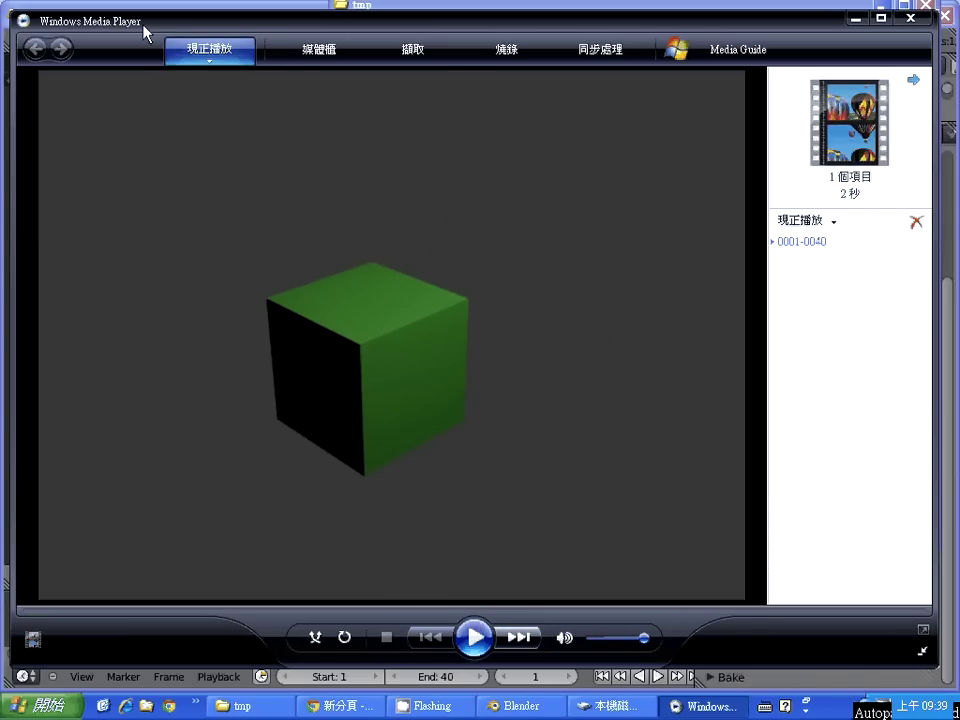
Step: Replay the cube movie with Repeat turned on, then close Windows Media Player
click(482, 650)
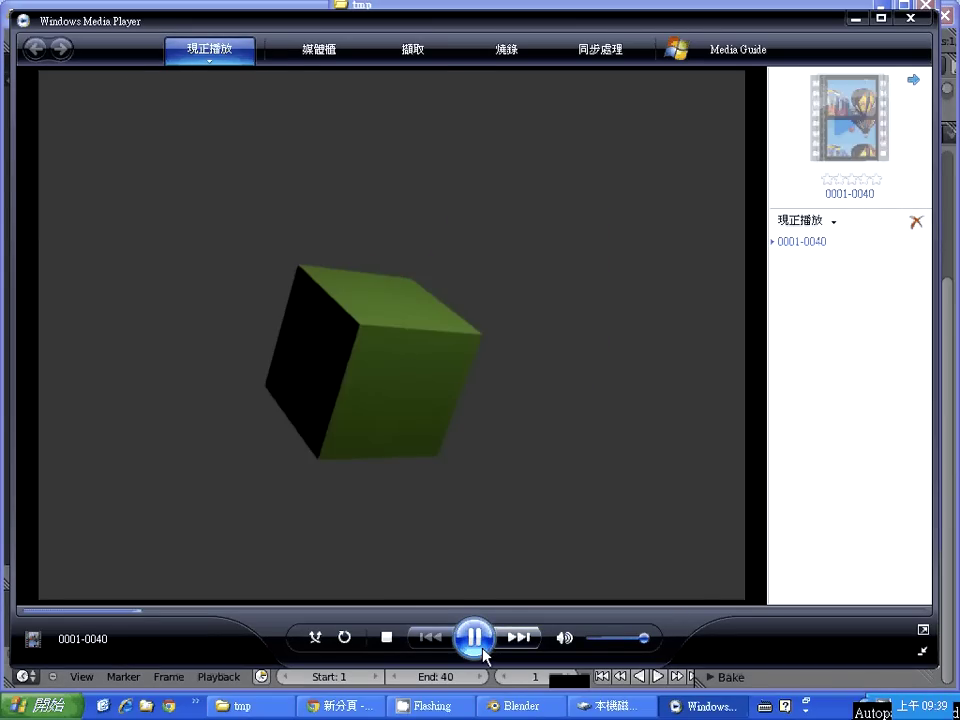
click(343, 637)
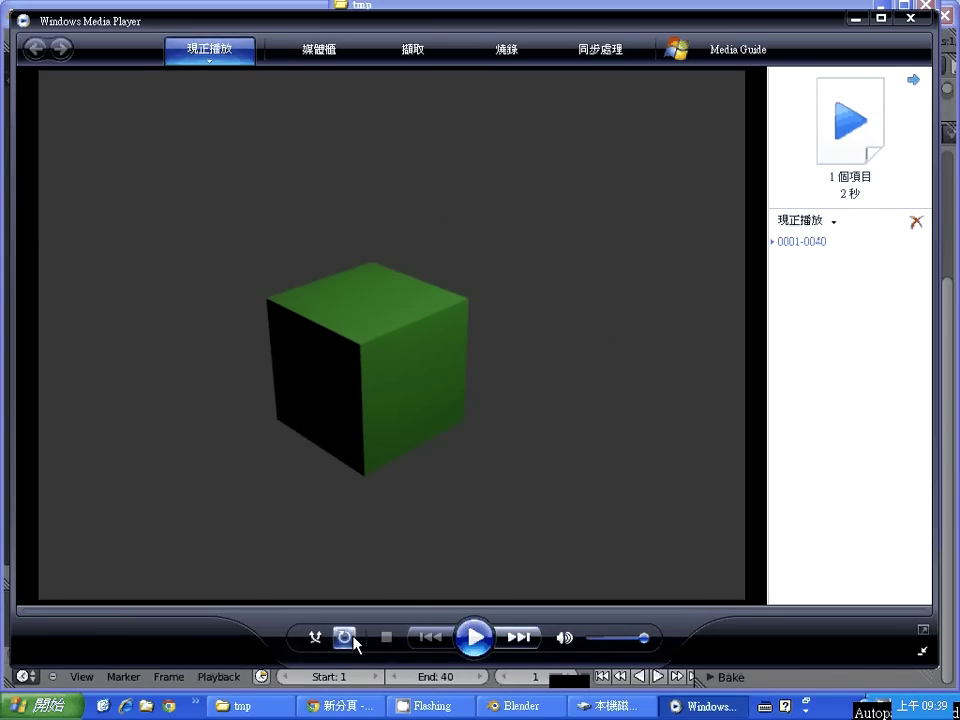
click(474, 651)
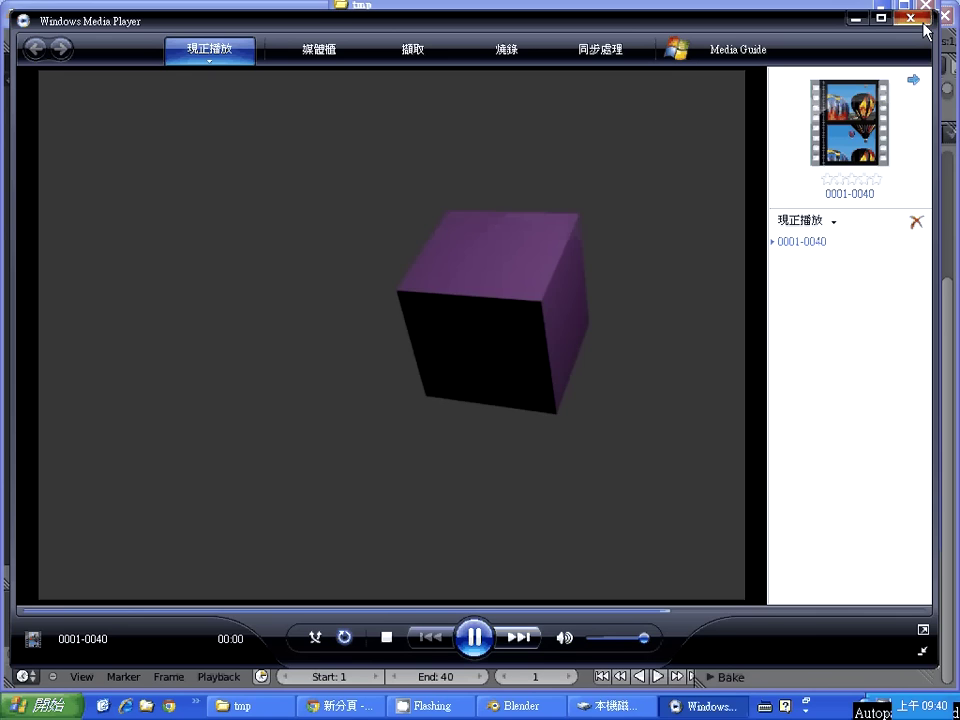
click(918, 19)
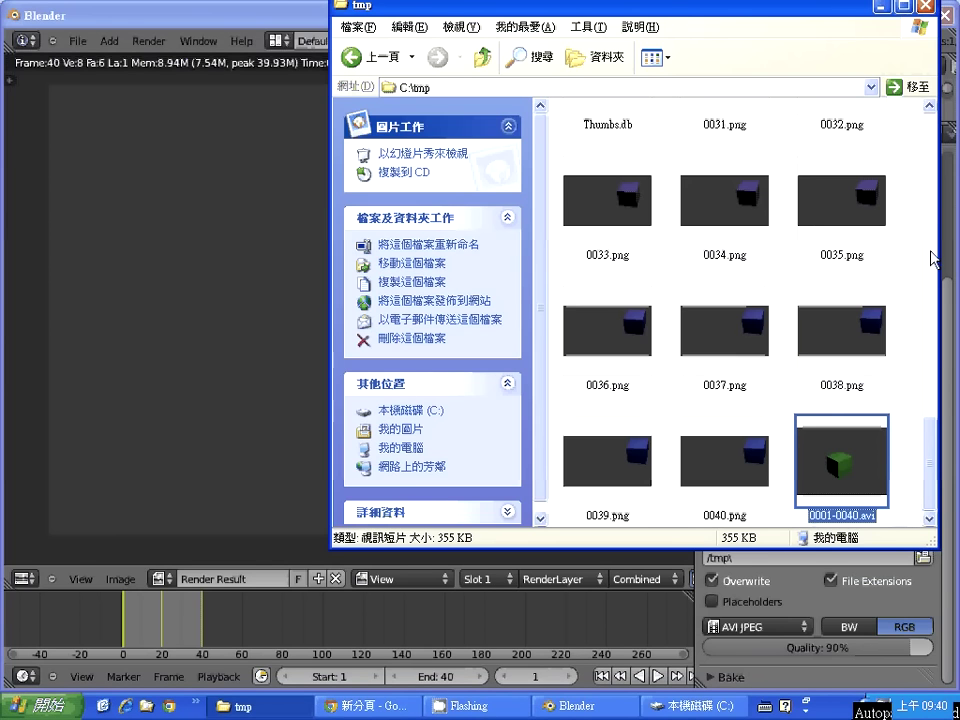